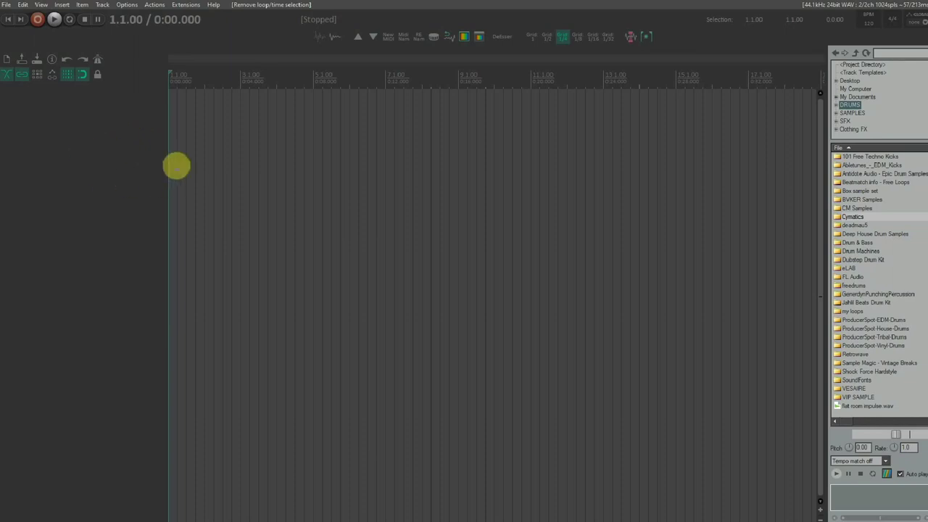
click(274, 77)
scroll(274, 77, up, 2)
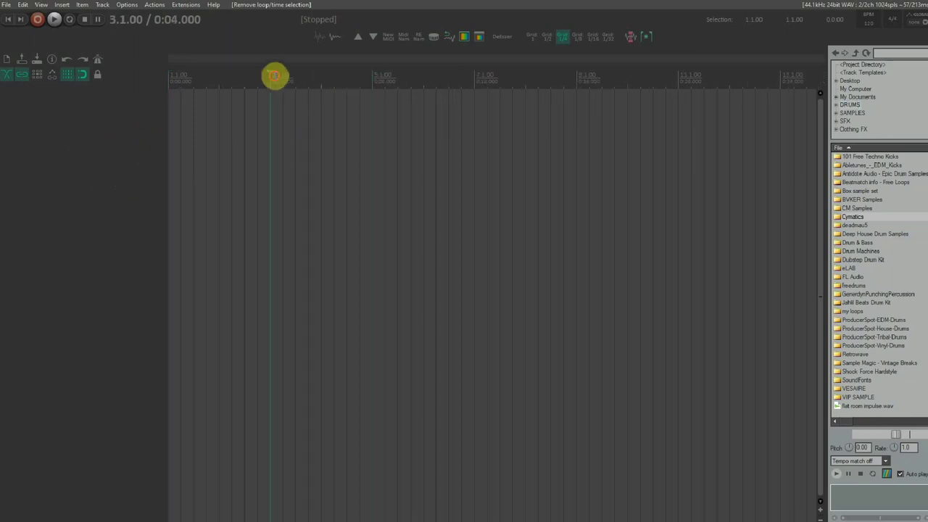
key(Home)
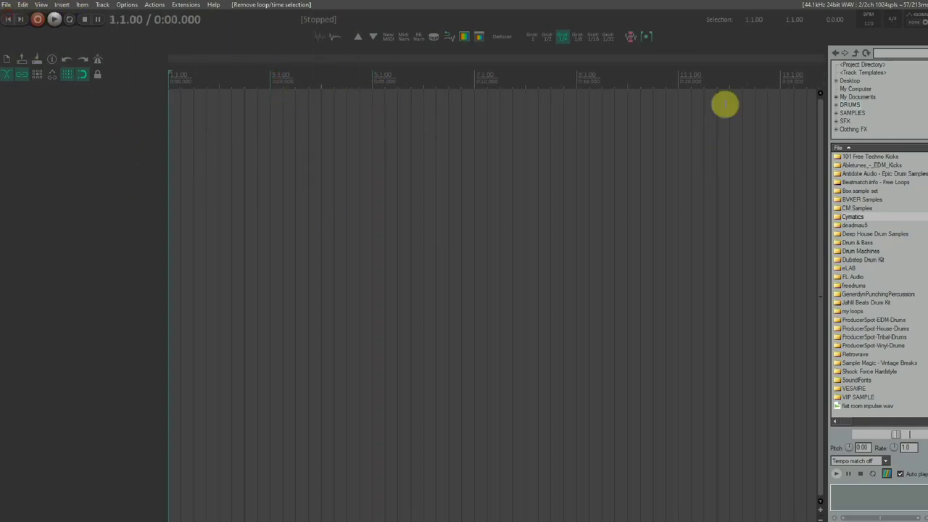
Add three empty tracks to the empty project.
double_click(106, 114)
double_click(99, 182)
double_click(99, 234)
Delete the three empty tracks one at a time, starting with the topmost.
click(118, 114)
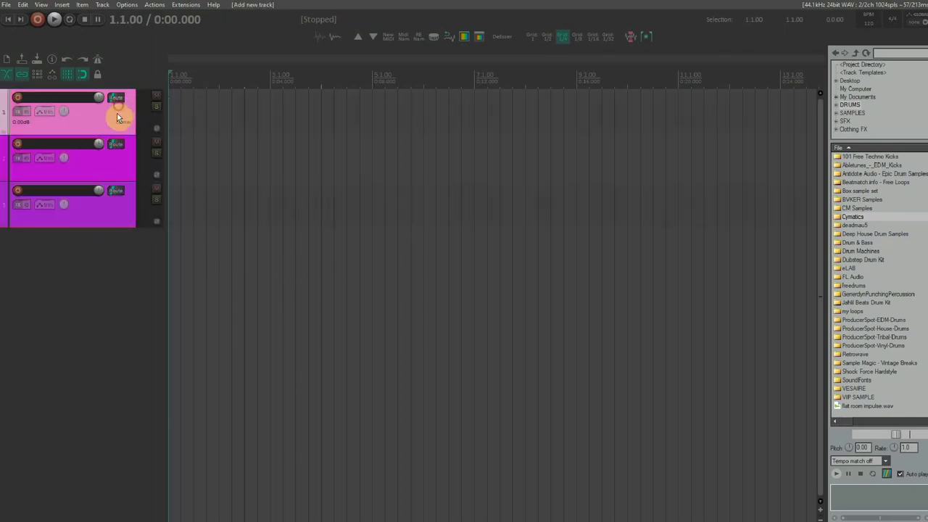
key(Delete)
click(104, 123)
key(Delete)
click(103, 128)
key(Delete)
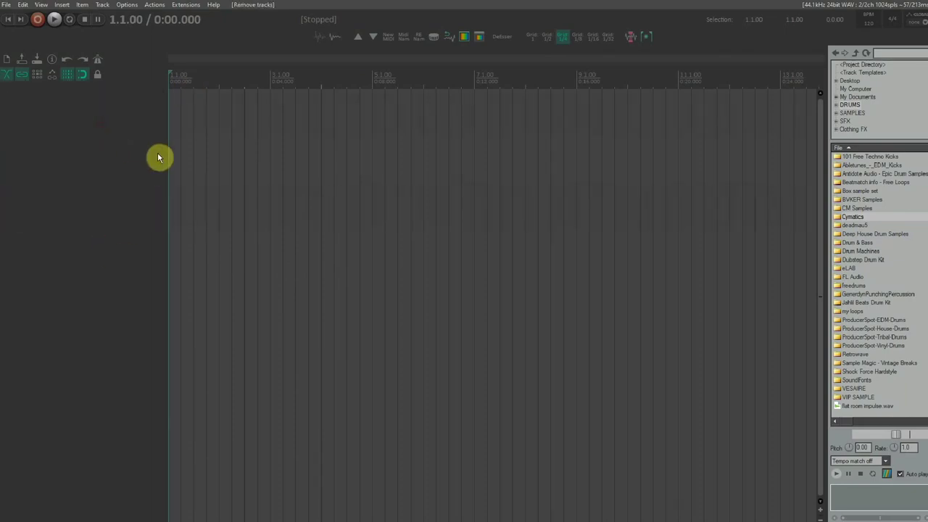
Insert three more new tracks with the insert-track command.
click(101, 6)
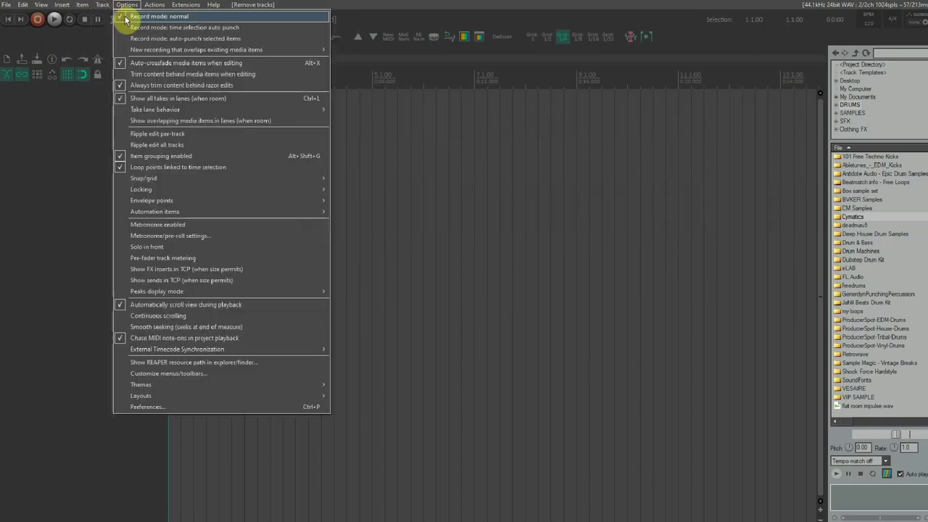
click(115, 16)
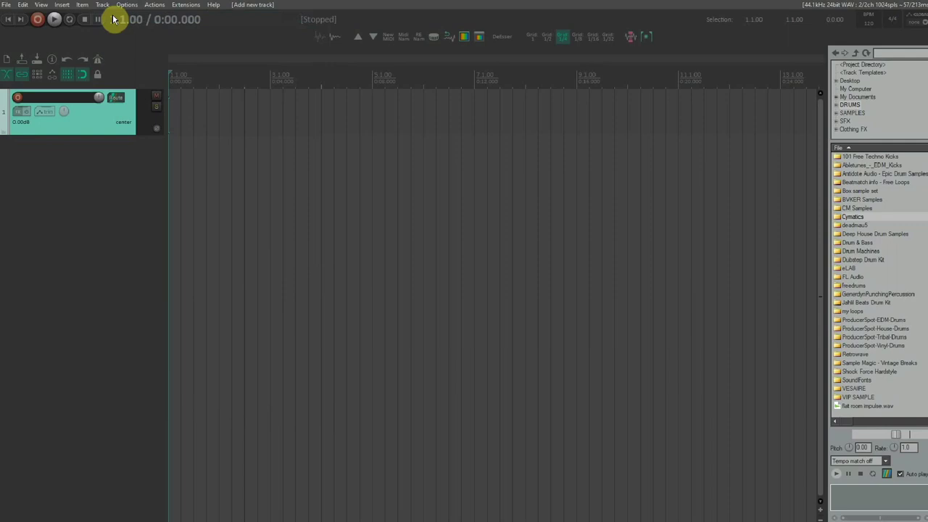
key(ctrl+t)
key(ctrl+t)
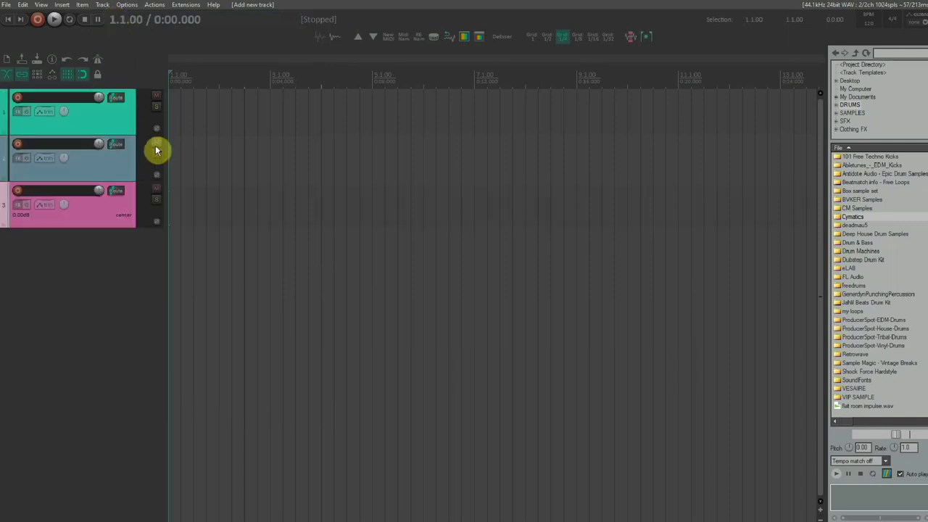
Remove all three newly inserted tracks, starting from the first one.
click(113, 118)
key(Delete)
key(Delete)
key(Delete)
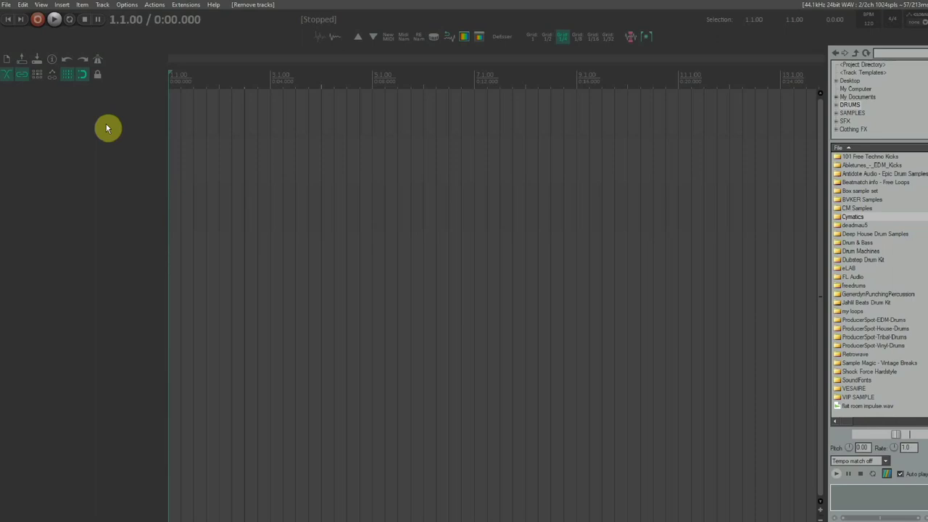
Add a single empty track and delete it.
double_click(106, 122)
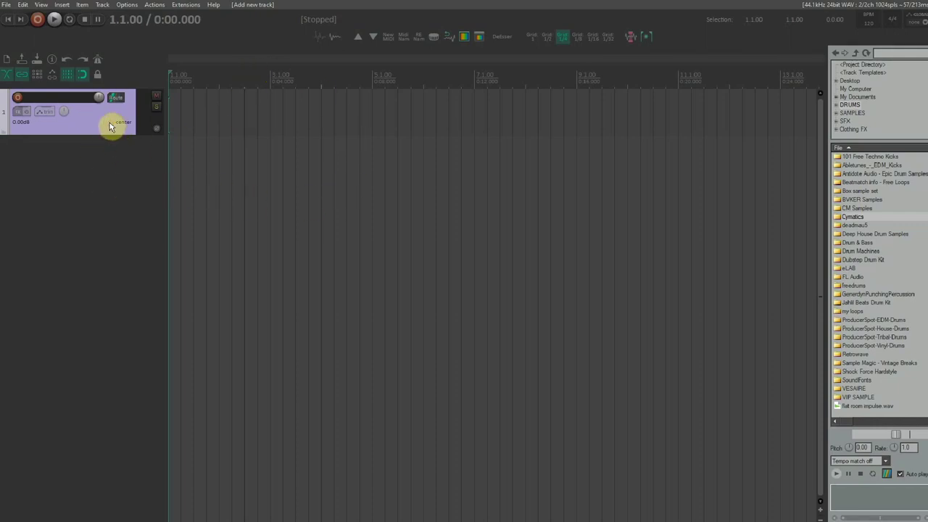
key(Delete)
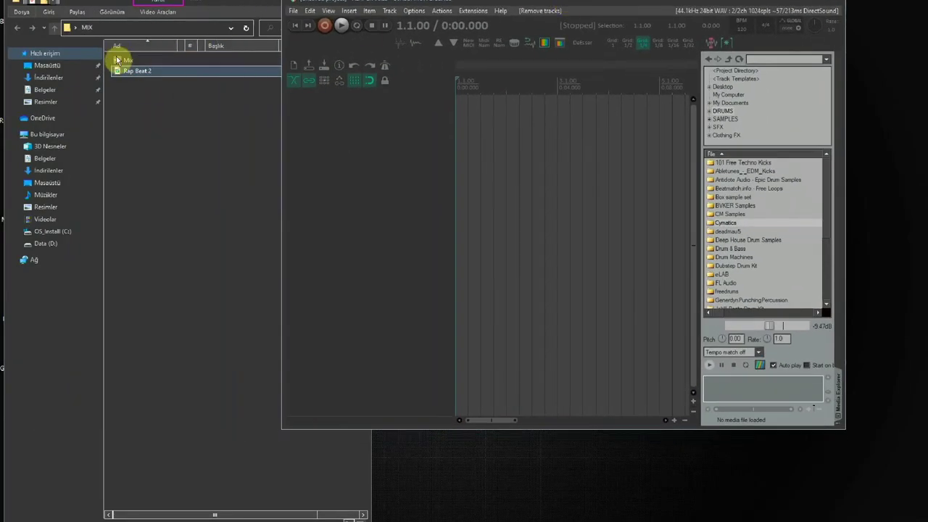
Import the Mix audio file from the MIX folder onto a new track at the project start, and delete that track.
drag(121, 59, 455, 112)
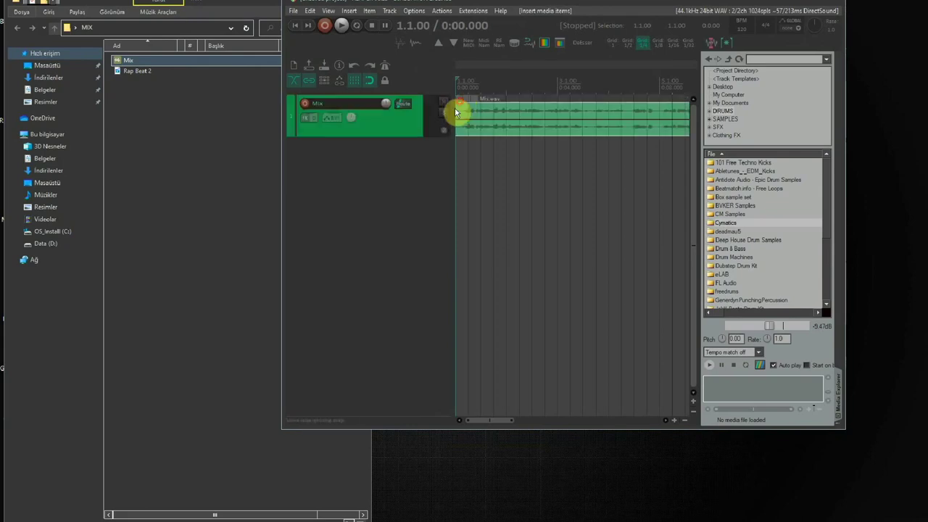
click(806, 3)
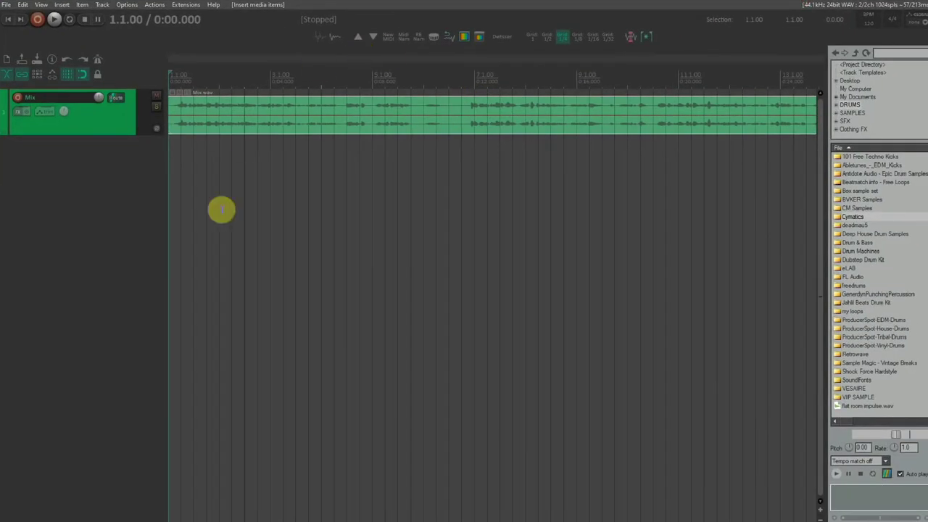
click(124, 113)
key(Delete)
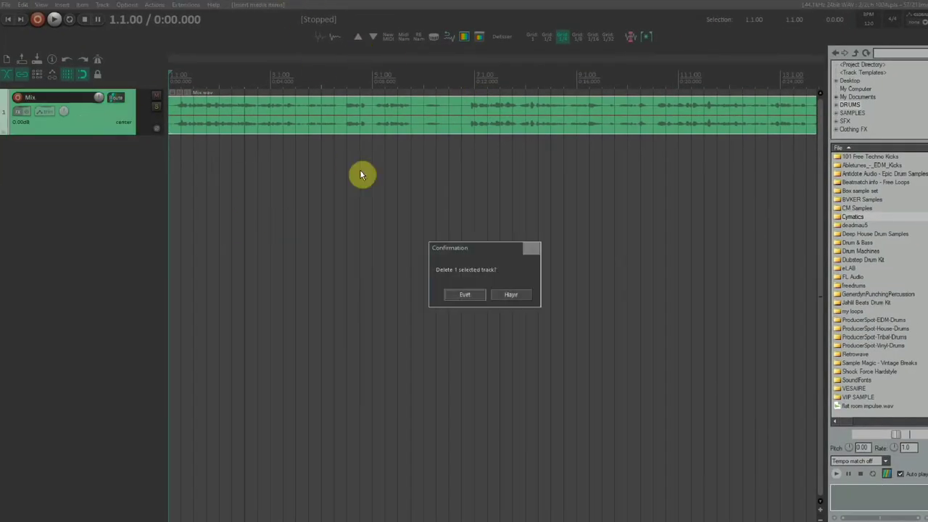
click(462, 296)
Import the Rap Beat 2 video file from the MIX folder onto a new track at the project start.
double_click(603, 1)
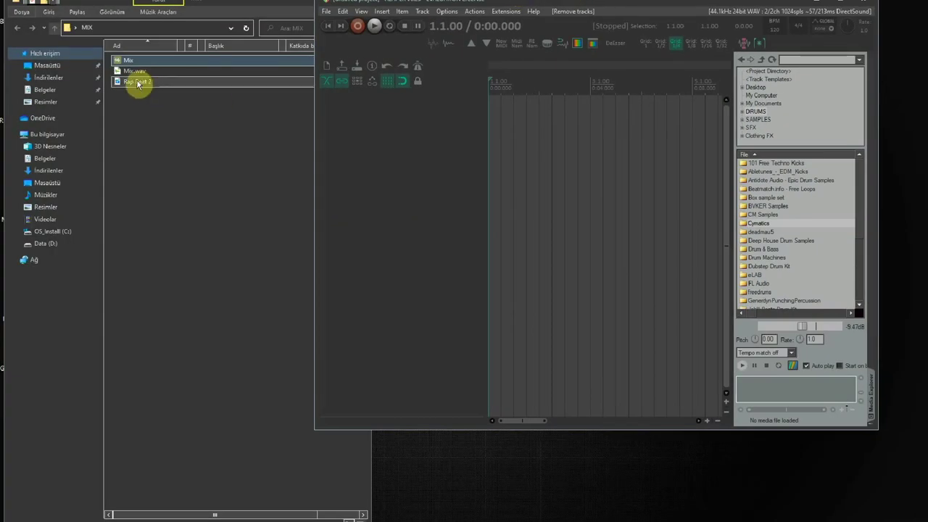
drag(137, 82, 485, 109)
click(545, 89)
scroll(545, 89, down, 4)
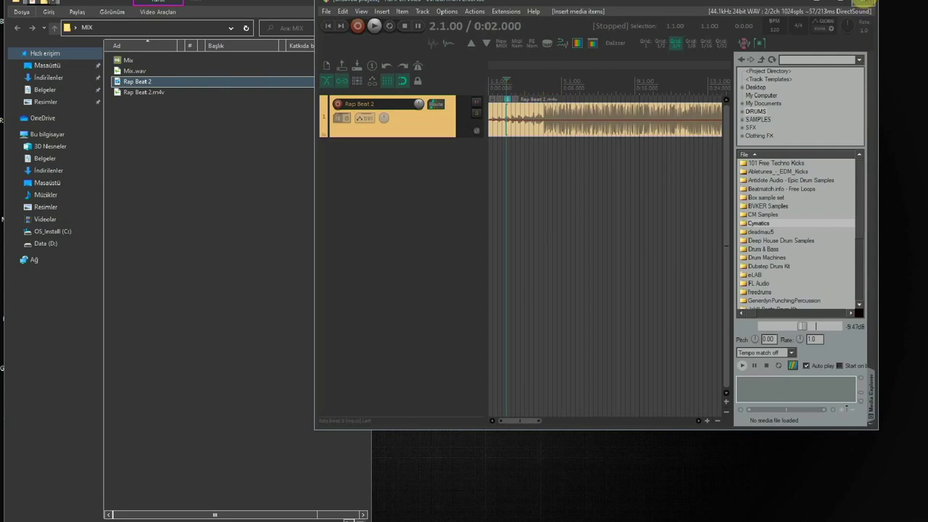
click(840, 2)
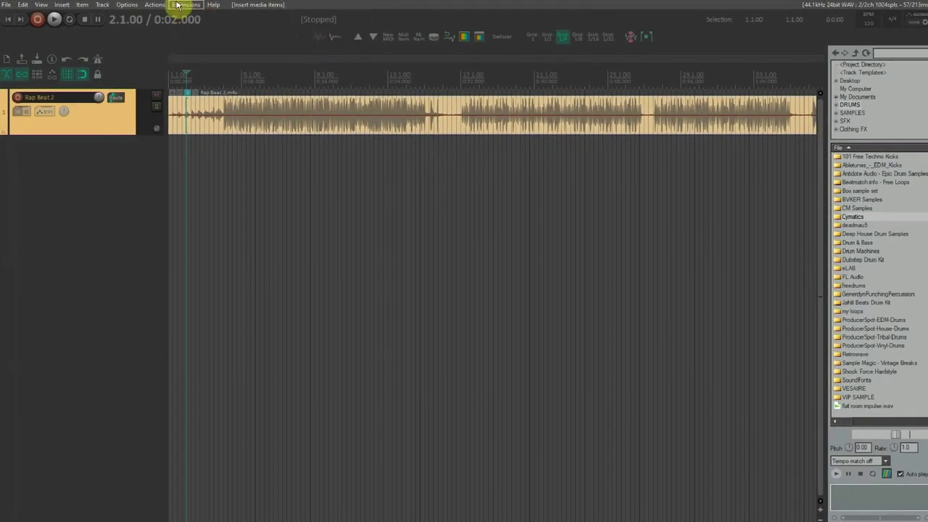
Show the video window and play Rap Beat 2 to preview its picture.
click(41, 5)
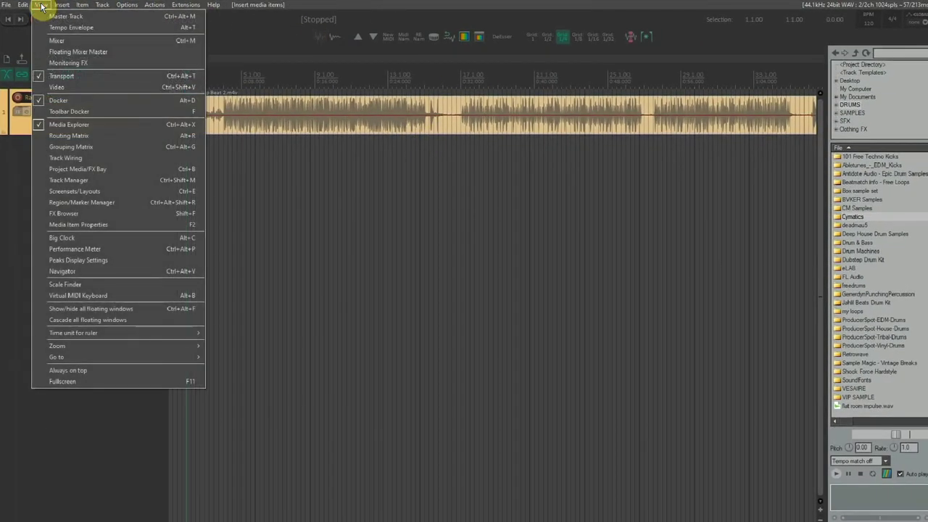
click(64, 87)
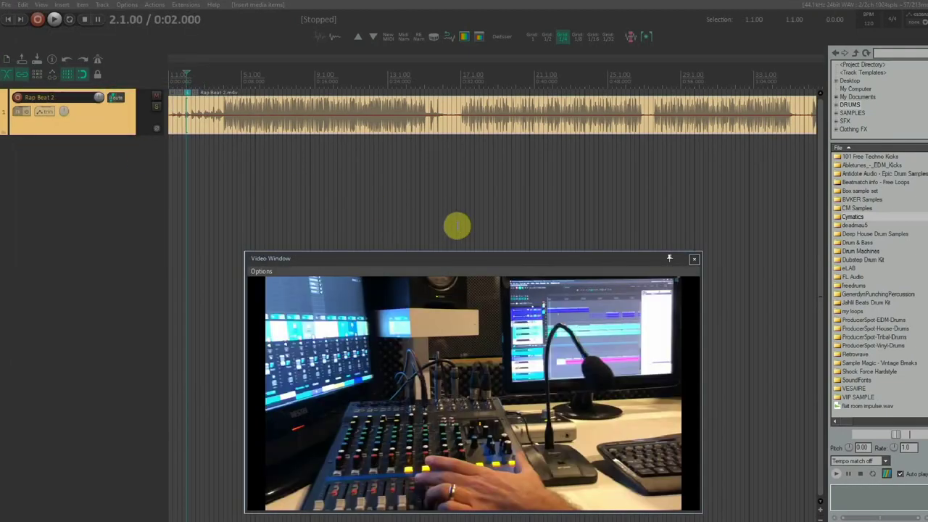
key(space)
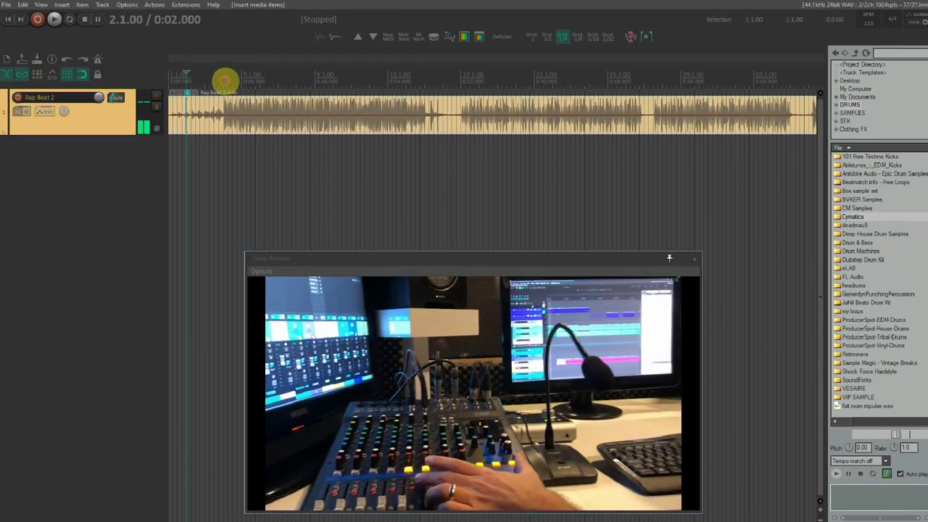
key(space)
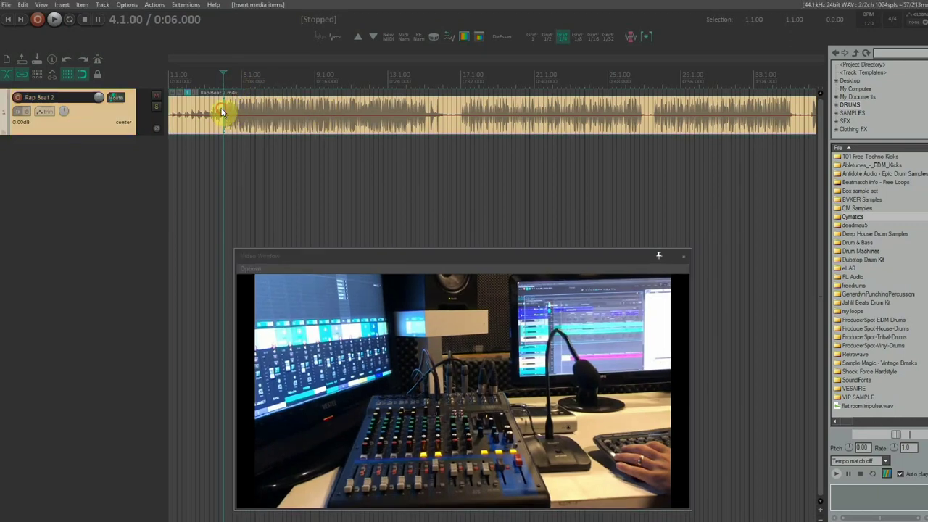
Split the Rap Beat 2 item at the edit cursor at 4.1.00 and undo the split.
key(s)
key(ctrl+z)
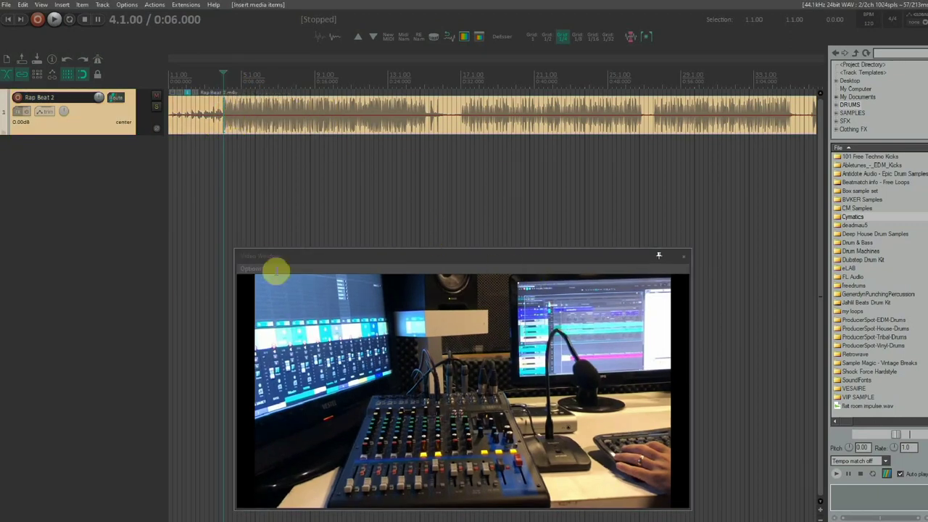
click(303, 259)
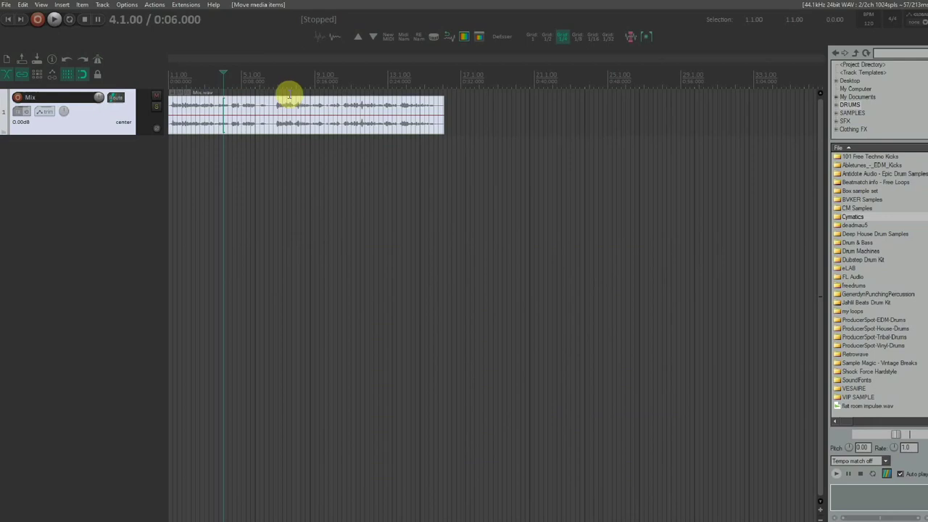
Return the edit cursor to the start of the project with the Mix item on the timeline.
scroll(239, 85, up, 3)
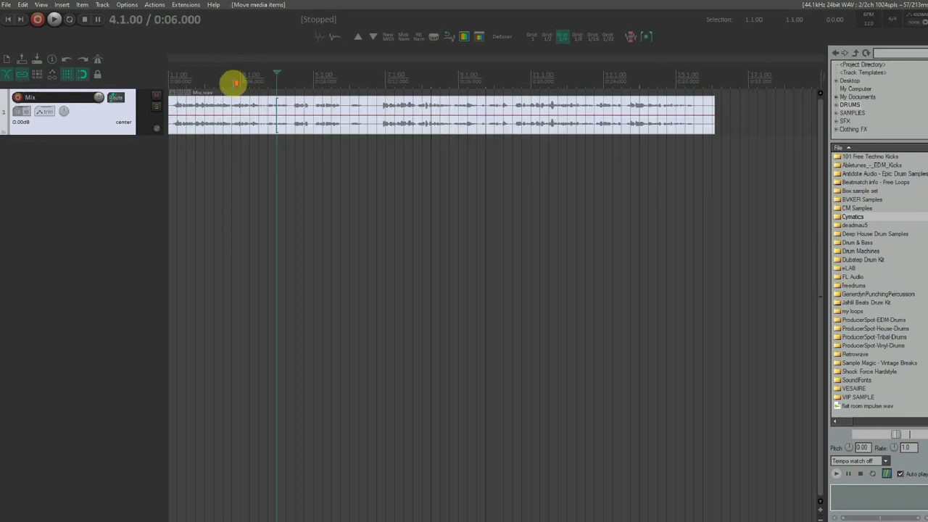
click(8, 19)
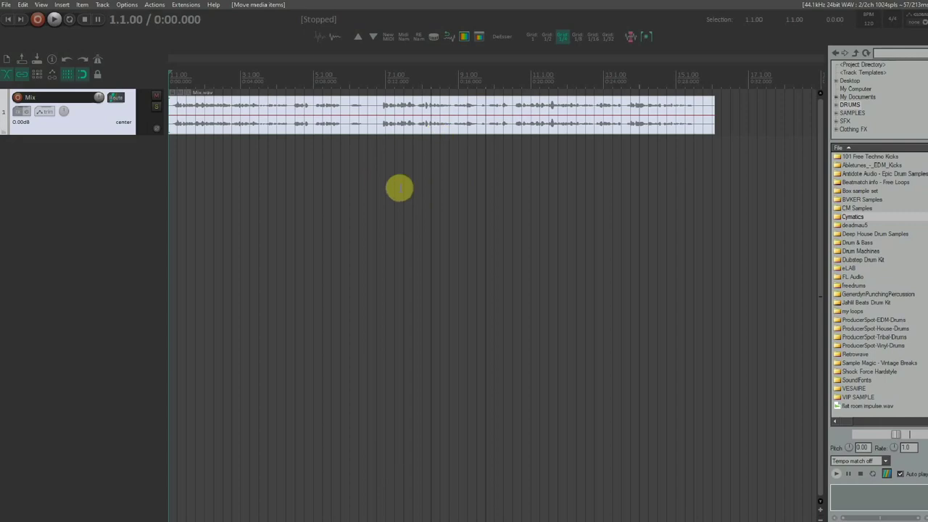
scroll(400, 189, up, 4)
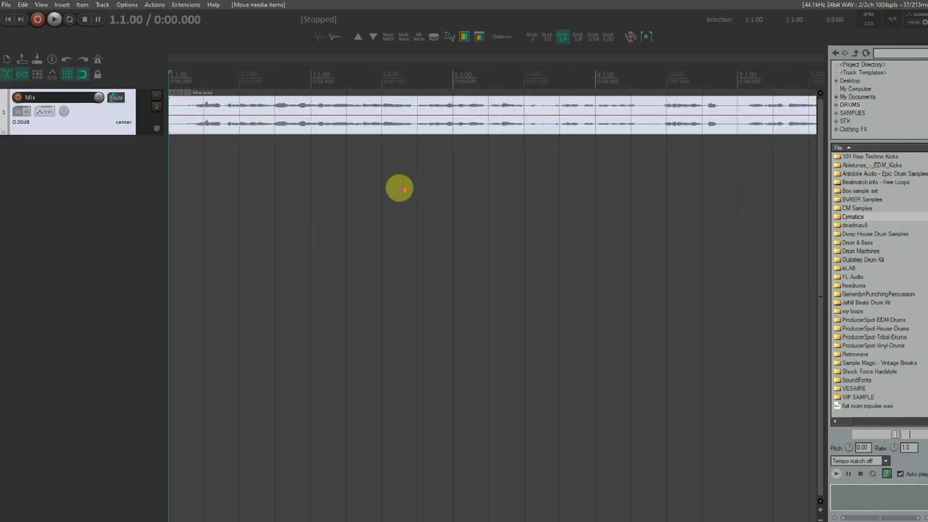
scroll(399, 189, down, 3)
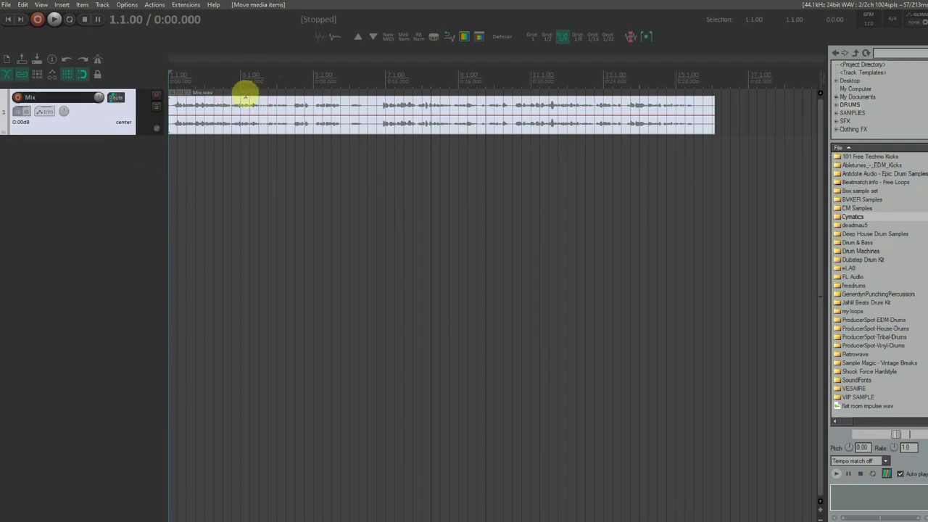
Increase the height of the Mix track so its waveform is displayed larger.
mouse_move(117, 133)
mouse_down()
mouse_move(124, 221)
mouse_move(118, 132)
mouse_up()
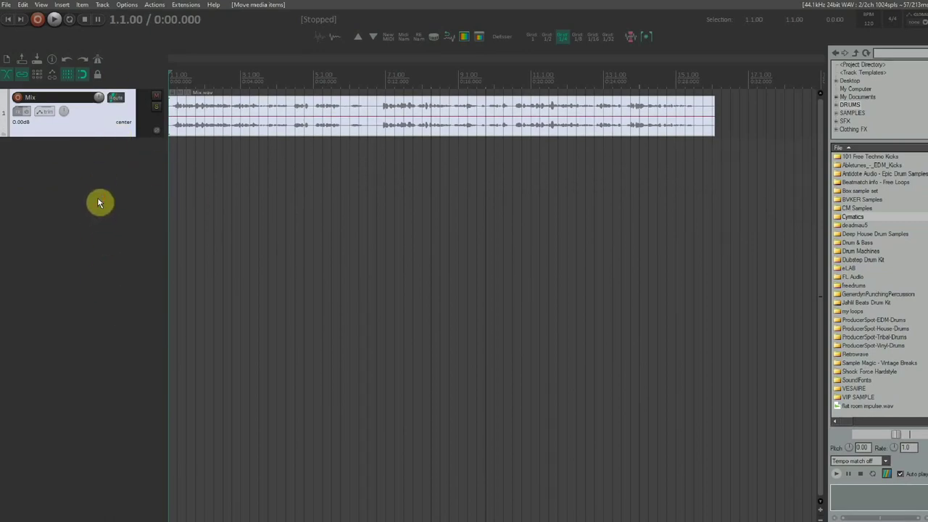
scroll(98, 199, down, 1)
scroll(99, 199, up, 3)
scroll(98, 199, down, 1)
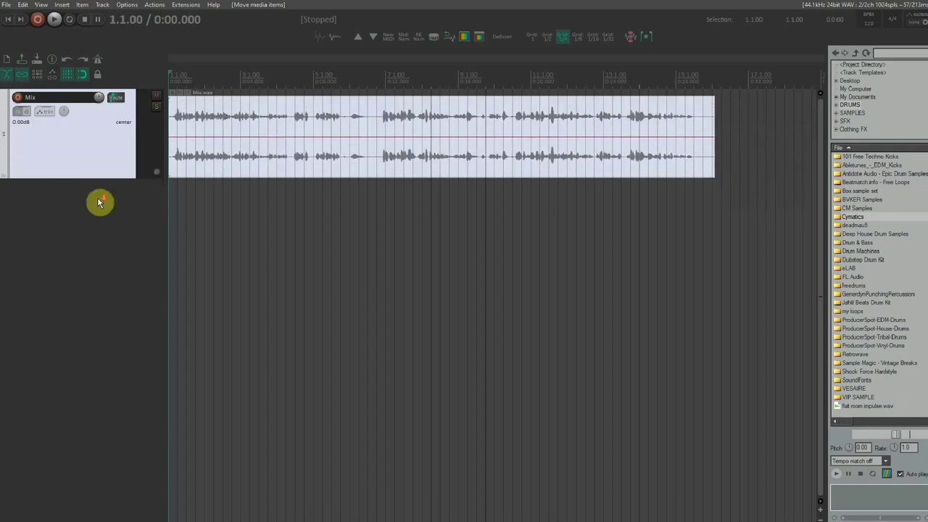
scroll(98, 199, up, 3)
scroll(99, 199, down, 2)
scroll(98, 199, up, 1)
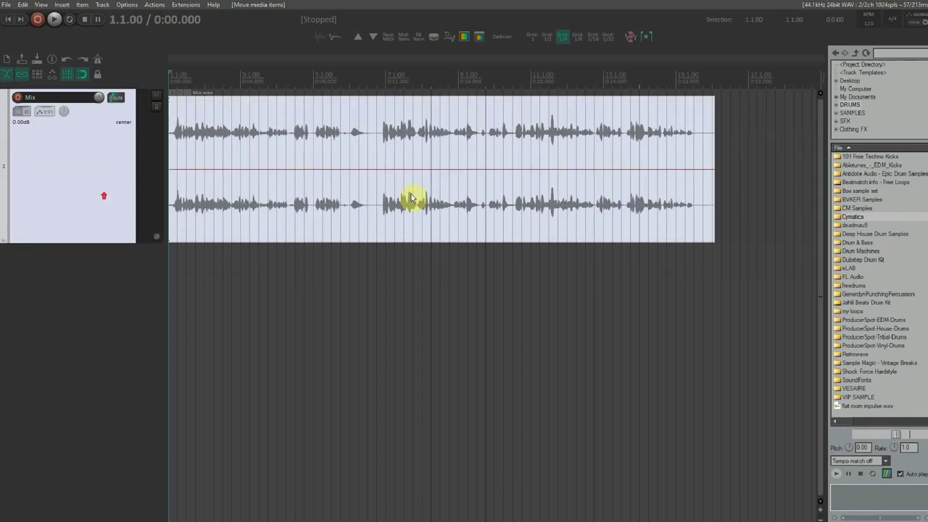
scroll(406, 203, up, 2)
scroll(342, 241, down, 3)
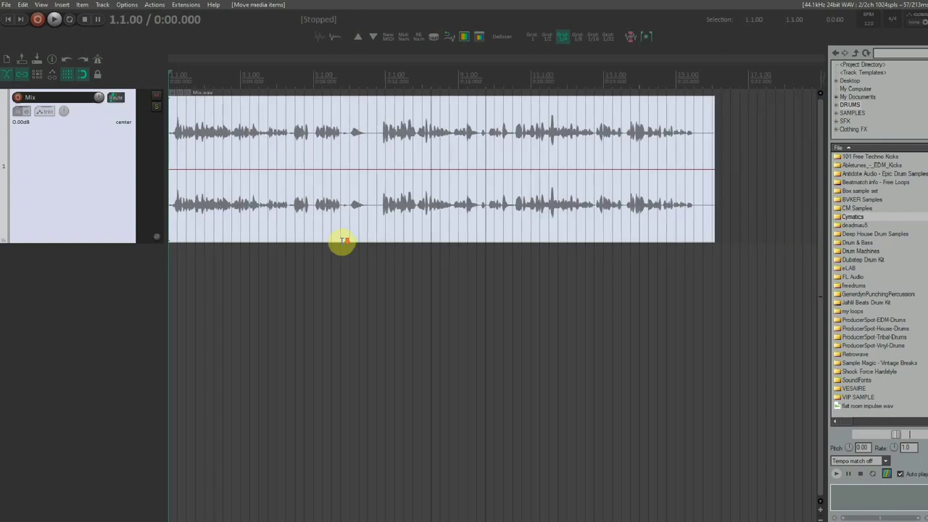
Examine the Mix waveform in close detail along the timeline.
scroll(294, 234, up, 5)
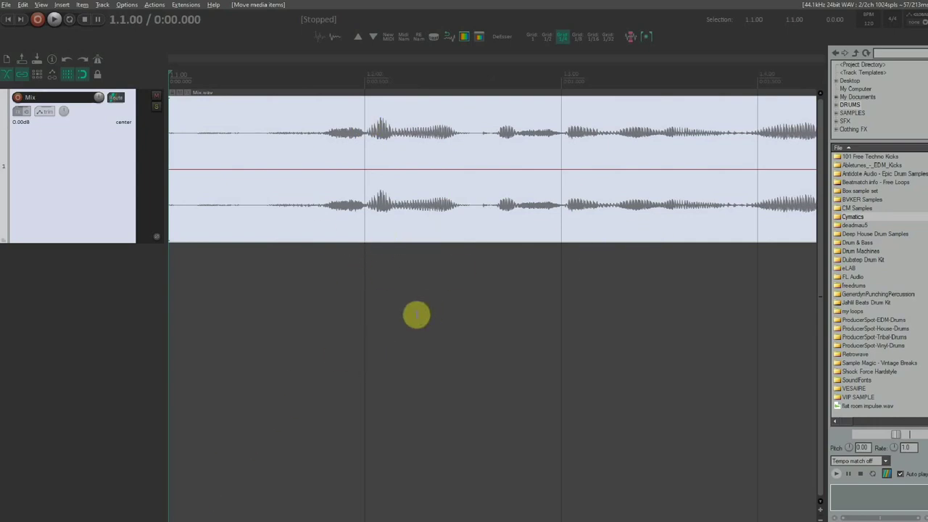
scroll(416, 315, right, 15)
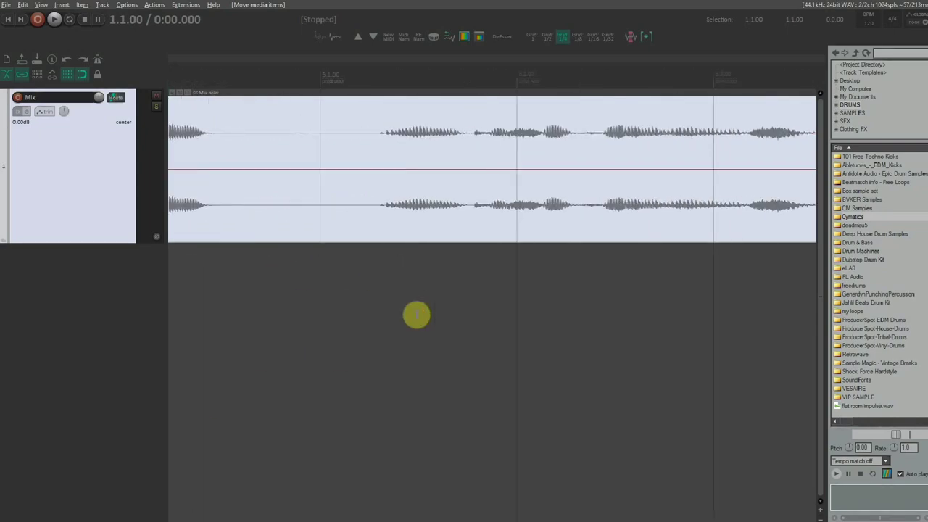
scroll(417, 315, right, 15)
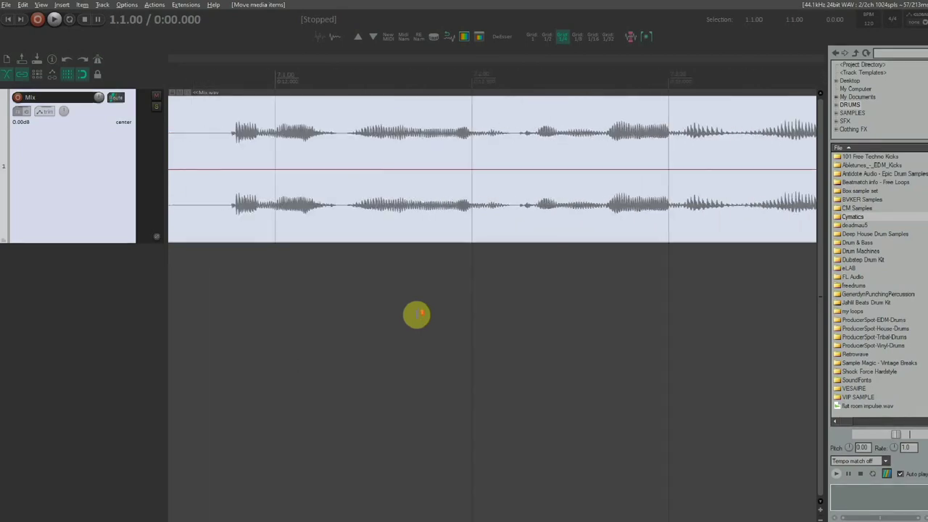
scroll(417, 314, right, 15)
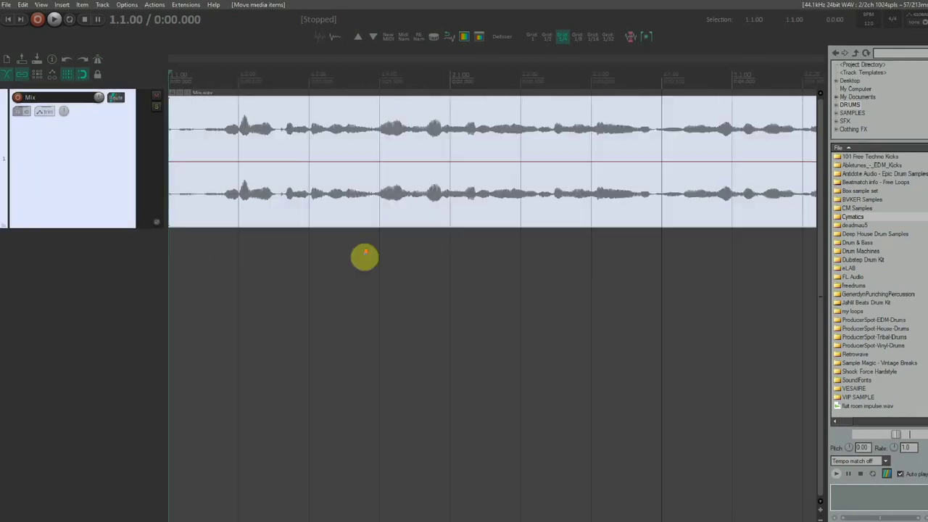
scroll(365, 256, up, 4)
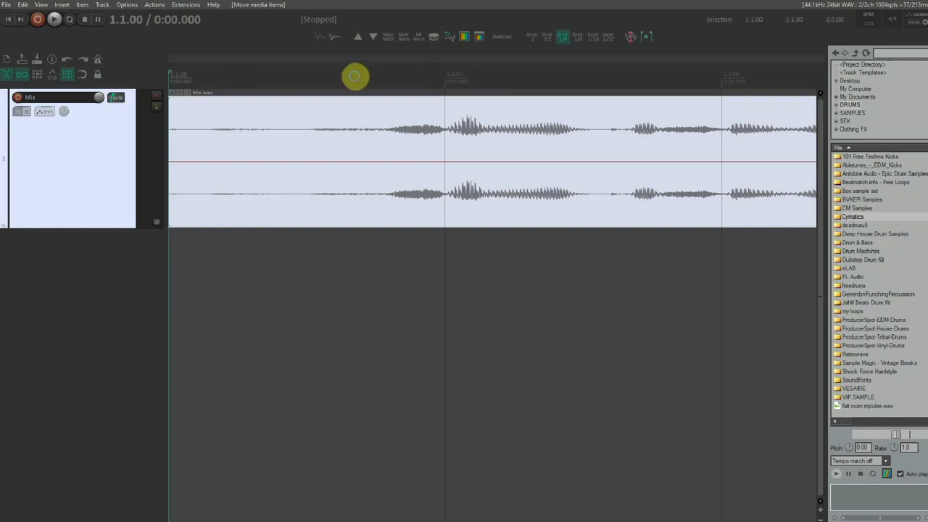
Set the timeline ruler's time unit to Hours:Minutes:Seconds:Frames.
right_click(354, 77)
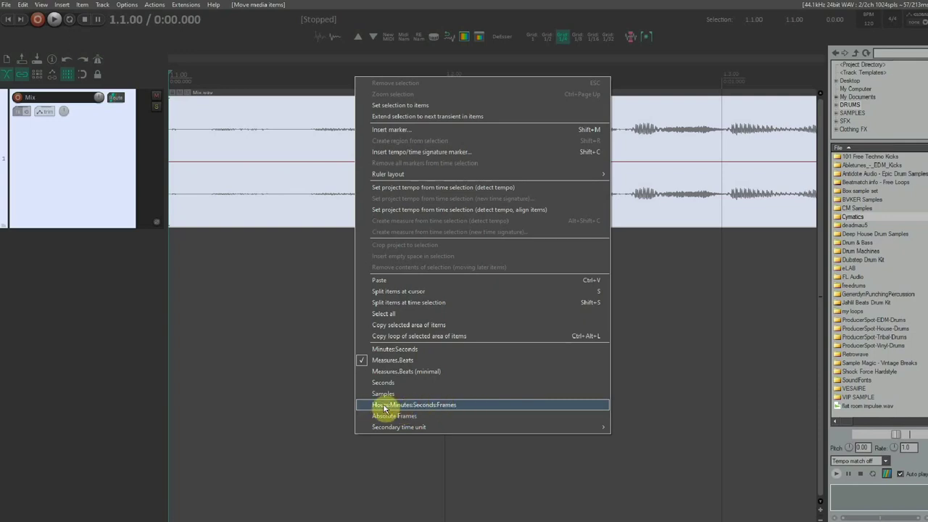
click(451, 409)
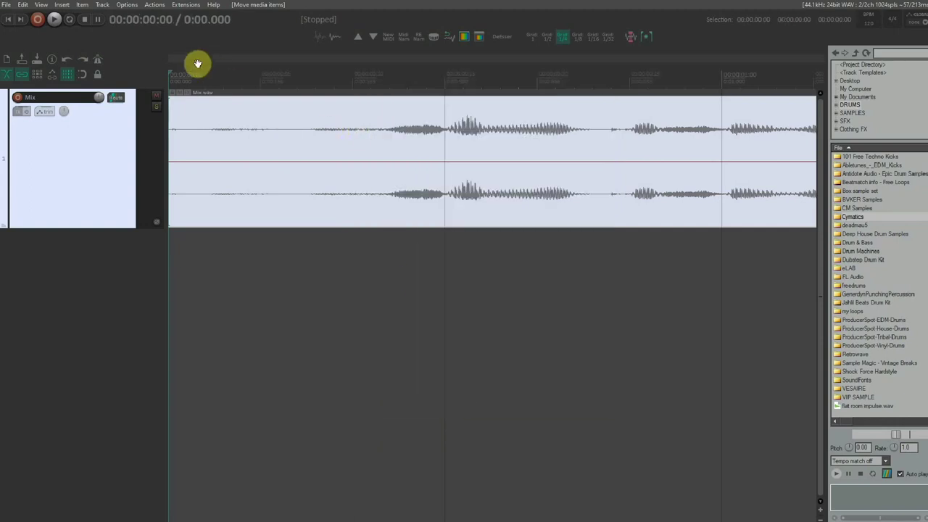
scroll(387, 79, down, 3)
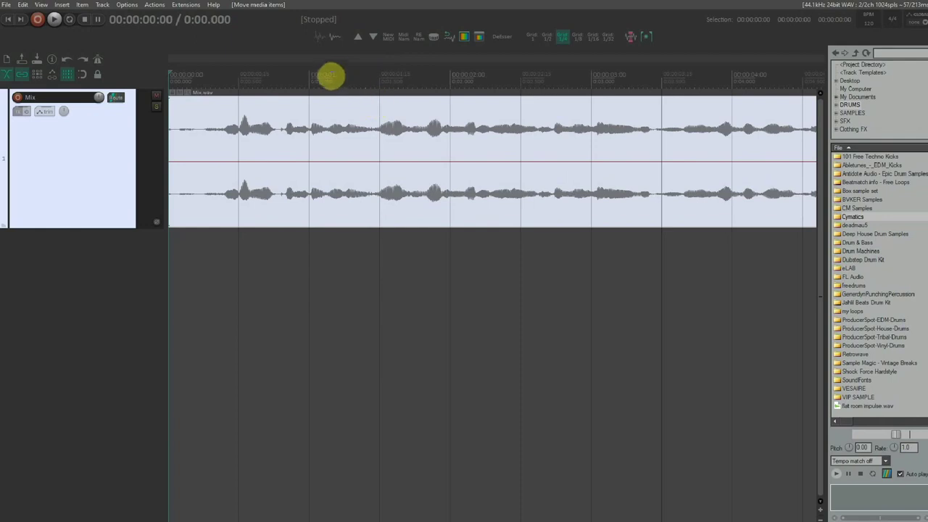
Set the timeline ruler's time unit to Minutes:Seconds.
right_click(325, 78)
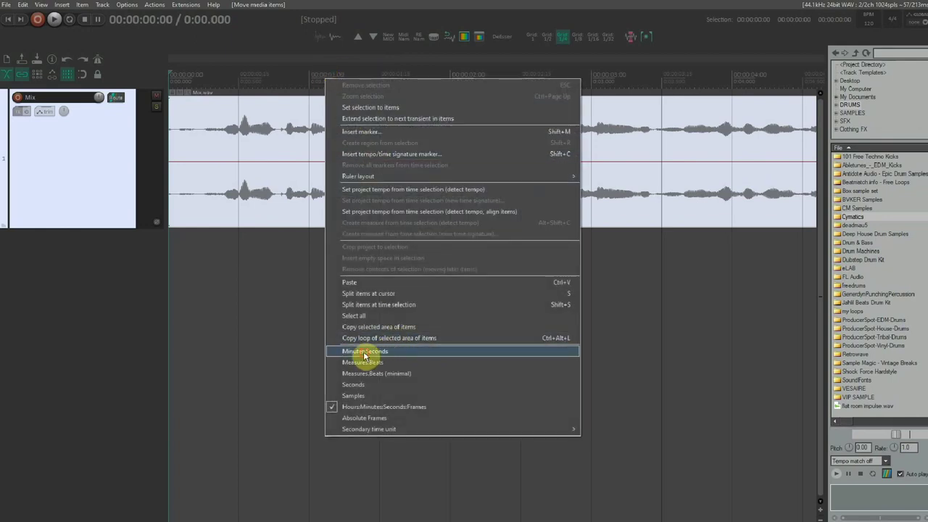
click(365, 353)
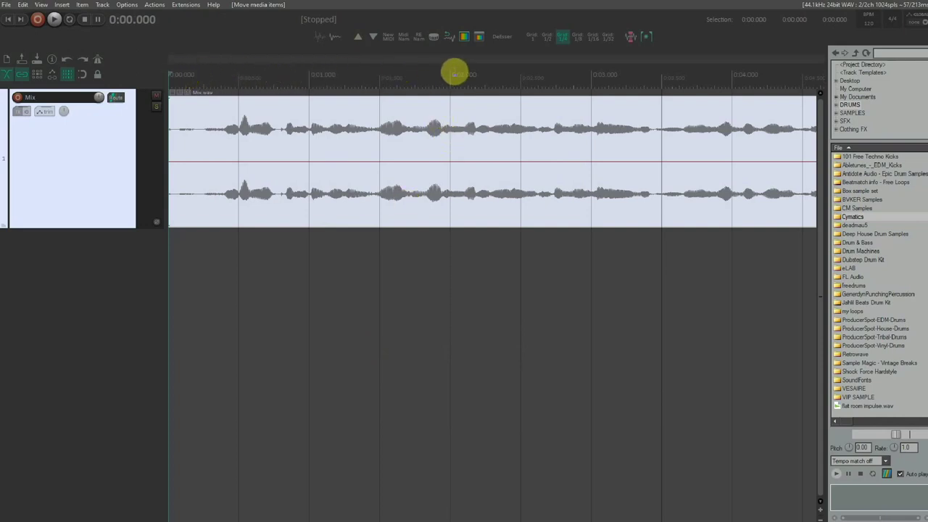
scroll(437, 80, down, 4)
scroll(337, 79, up, 4)
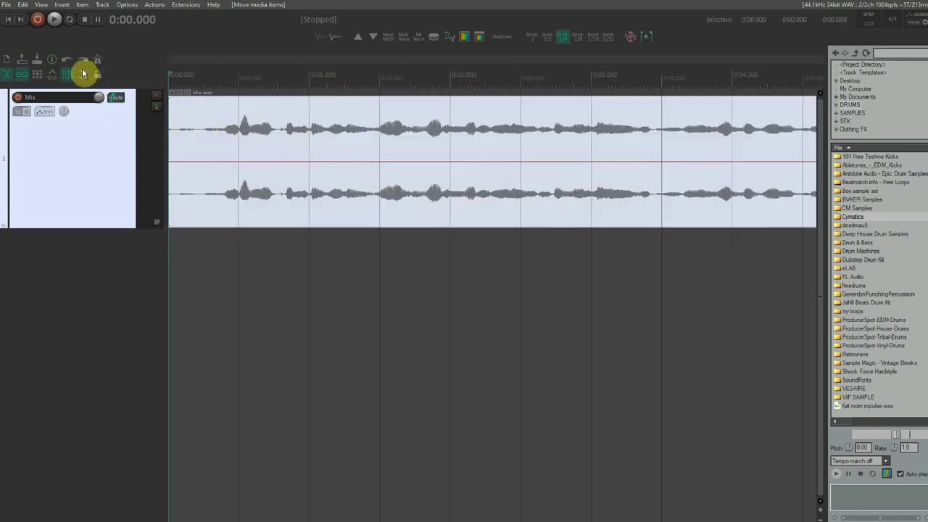
Step the edit cursor through the opening two seconds of the Mix waveform, ending at 0:01.805.
click(240, 118)
click(259, 84)
click(306, 117)
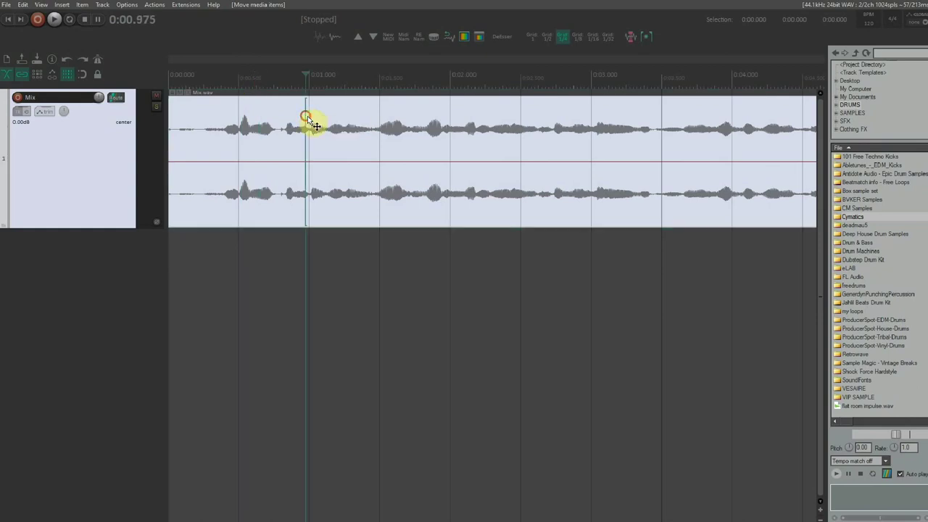
click(348, 121)
click(409, 125)
click(423, 134)
scroll(409, 173, down, 4)
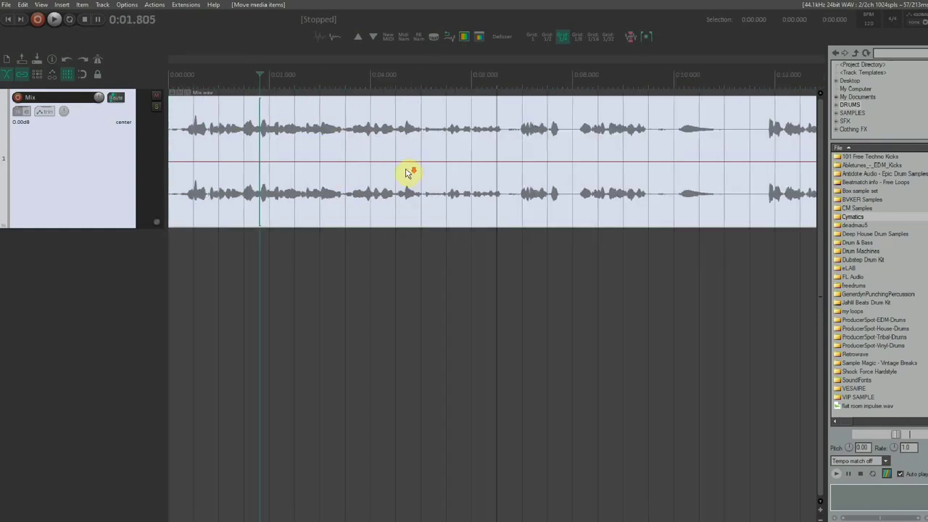
scroll(409, 173, down, 5)
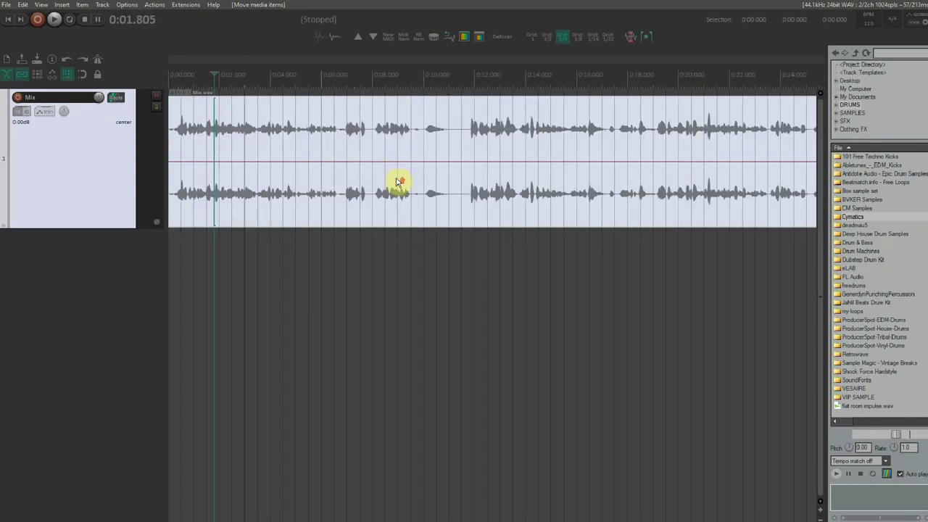
scroll(362, 184, up, 6)
scroll(392, 173, down, 3)
Split the Mix item at 0:06.934, just before the next spoken phrase.
click(347, 150)
scroll(347, 149, up, 3)
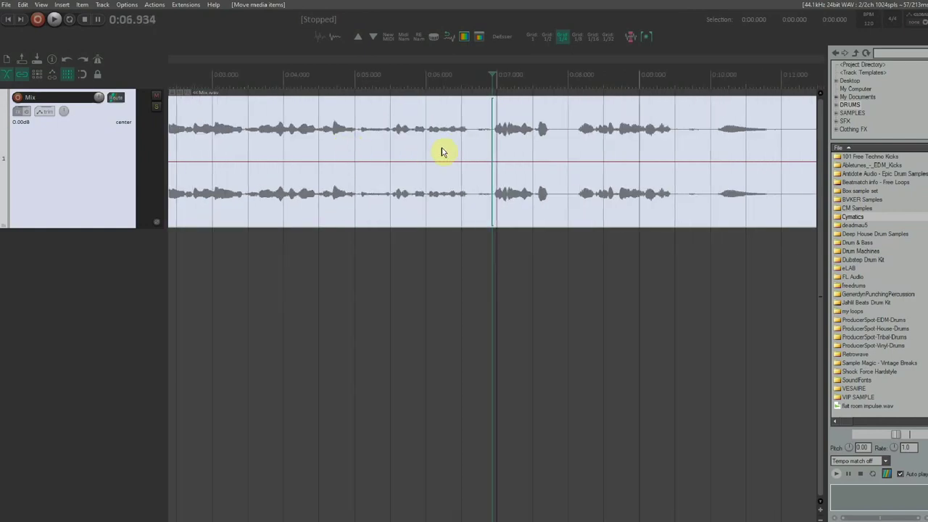
key(s)
Move the second piece of the Mix item about 0.35 seconds later along the track.
click(516, 204)
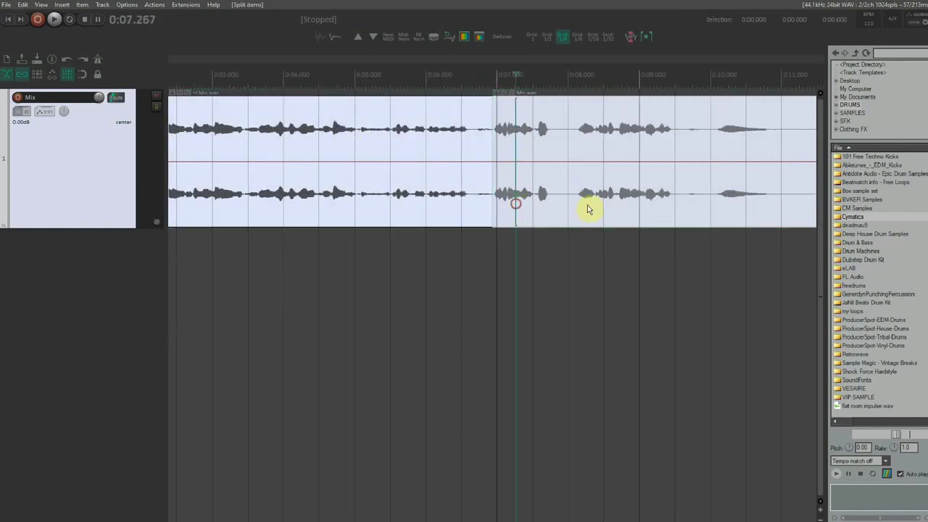
click(444, 176)
click(549, 176)
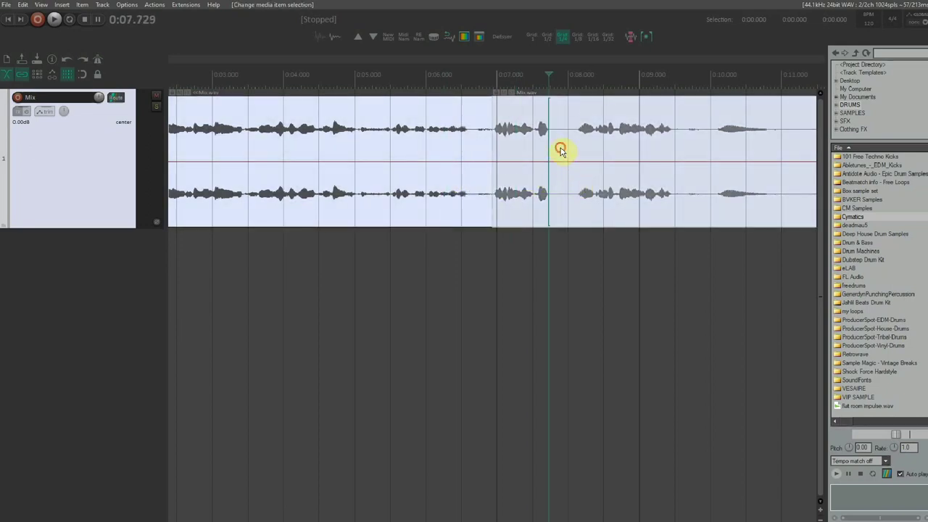
click(561, 149)
drag(524, 144, 553, 135)
Toggle snapping on and off, and undo the move of the second Mix piece.
click(84, 74)
click(83, 75)
key(ctrl+z)
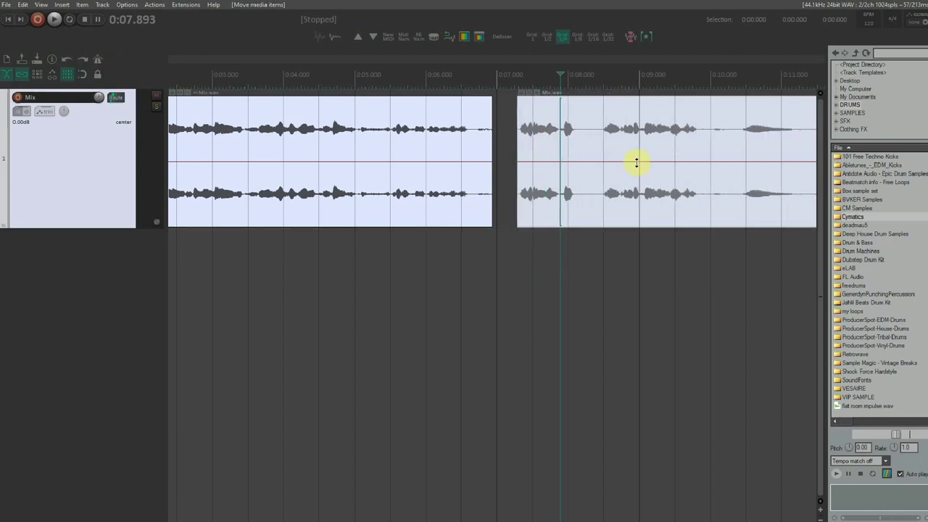
key(ctrl+z)
key(ctrl+z)
Split the second Mix piece at 0:07.772 and shift the short middle piece slightly later.
click(552, 139)
key(s)
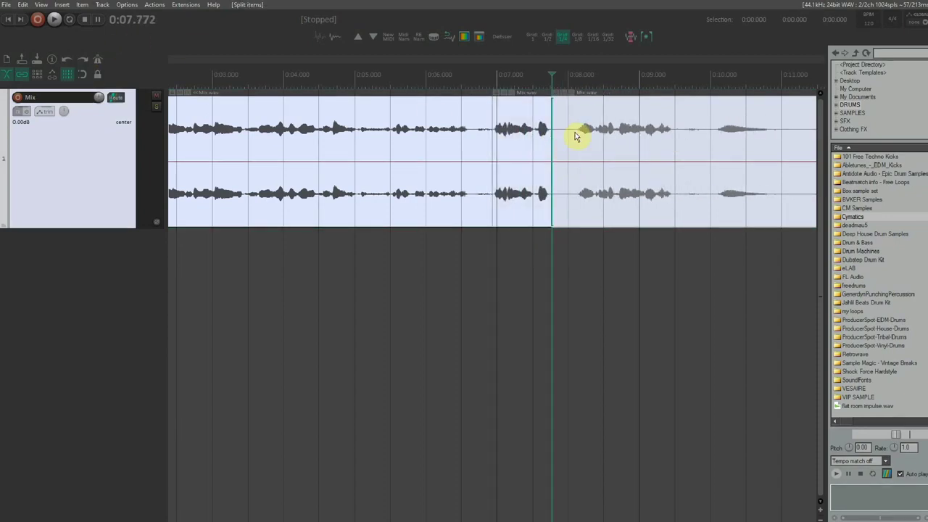
scroll(575, 131, up, 2)
drag(531, 141, 543, 140)
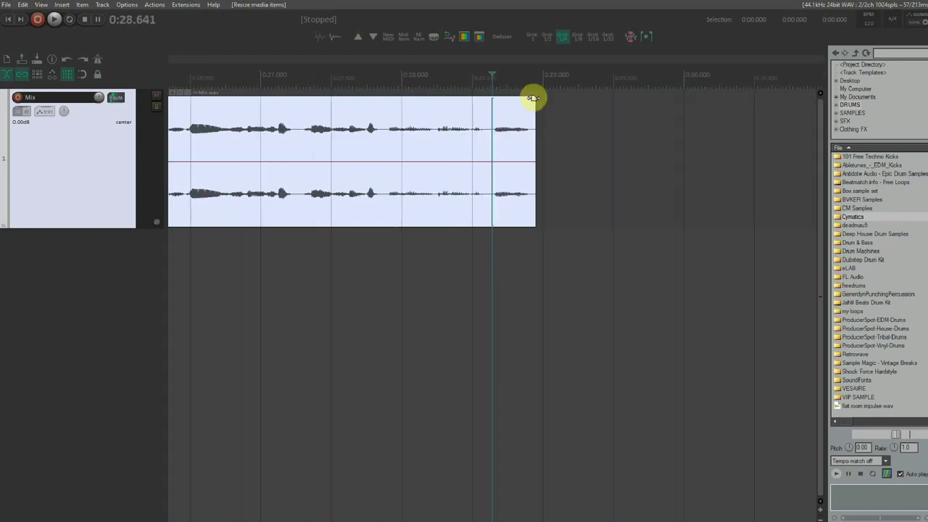
Shorten the Mix item by about 0.8 seconds at its end and undo the trim.
click(533, 100)
drag(533, 97, 413, 107)
scroll(428, 140, down, 3)
key(ctrl+z)
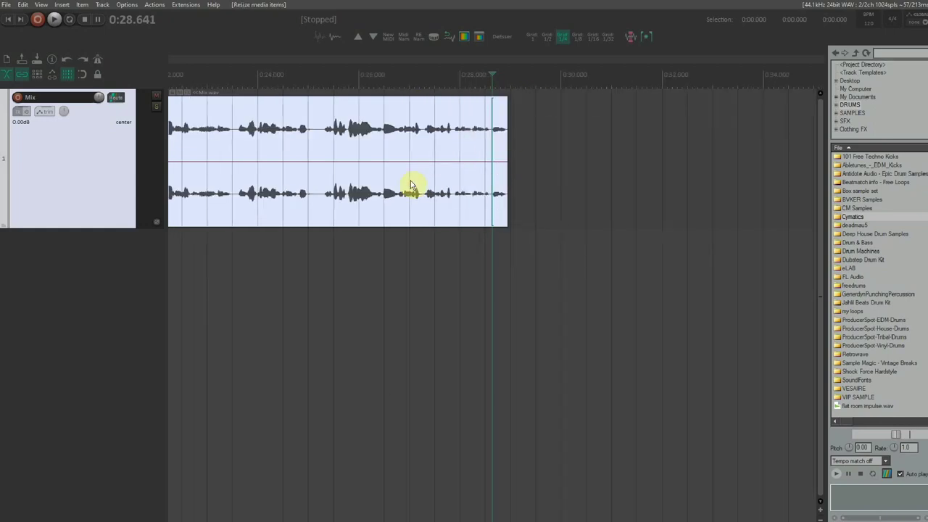
Try to raise the Mix item's volume with the volume handle on its upper edge.
click(351, 123)
scroll(385, 118, down, 3)
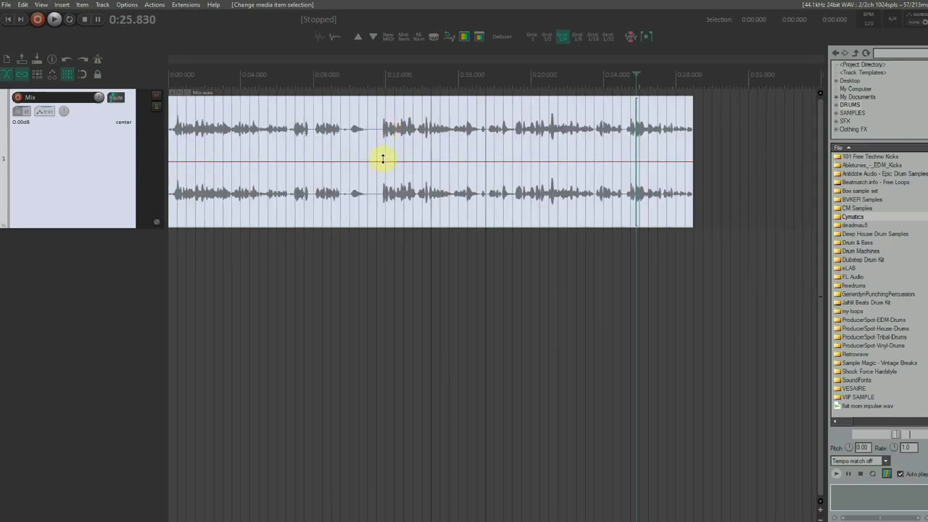
click(355, 148)
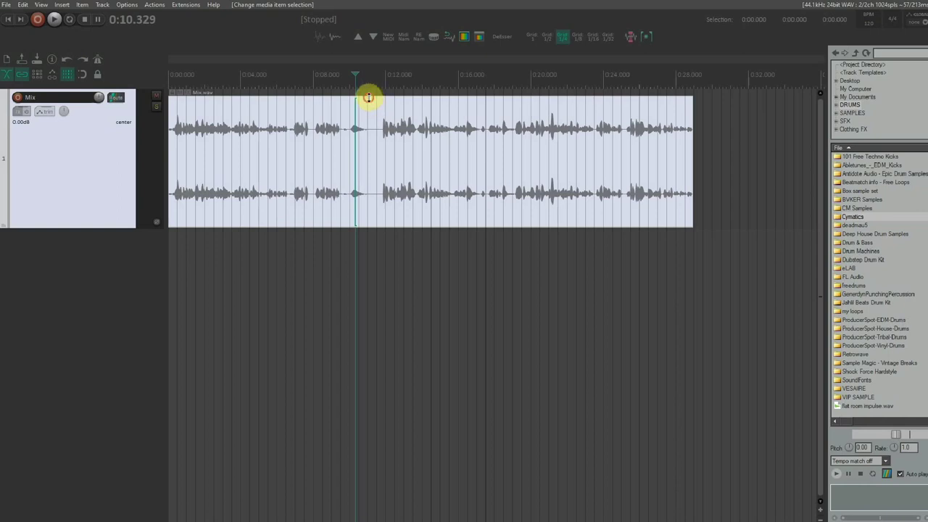
mouse_move(368, 97)
mouse_down()
mouse_move(372, 199)
mouse_move(371, 53)
mouse_up()
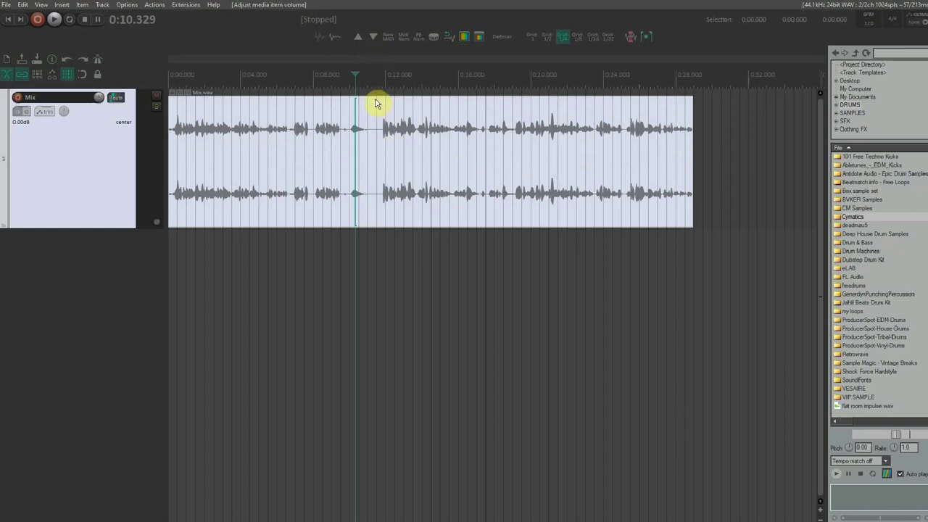
mouse_move(370, 98)
mouse_down()
mouse_move(377, 29)
mouse_move(375, 178)
mouse_move(373, 79)
mouse_up()
click(342, 93)
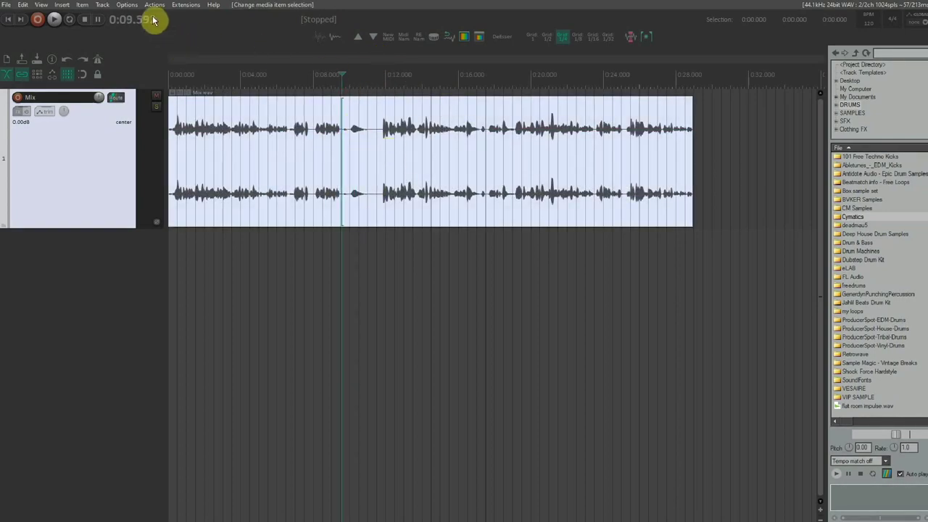
In the media appearance preferences, set the item volume handles to "Handle: +0dB is center of item" and apply the change.
click(129, 6)
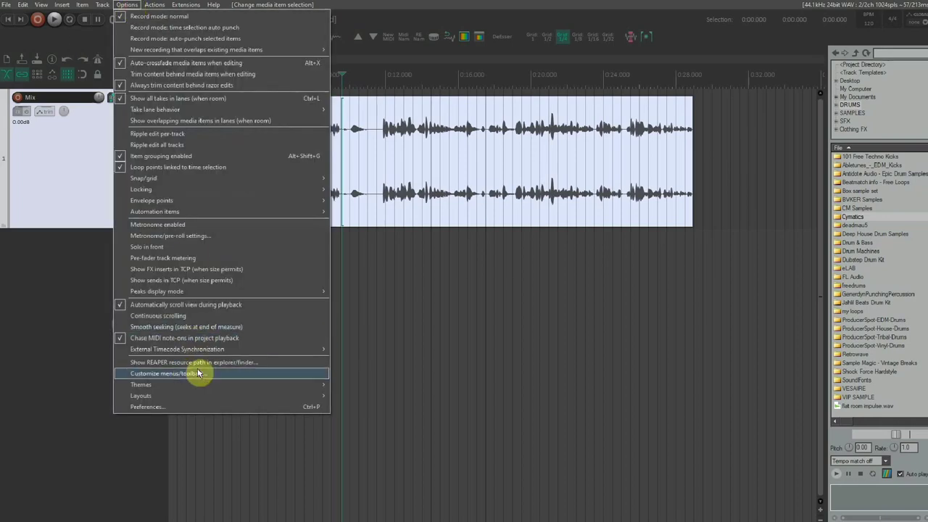
click(181, 406)
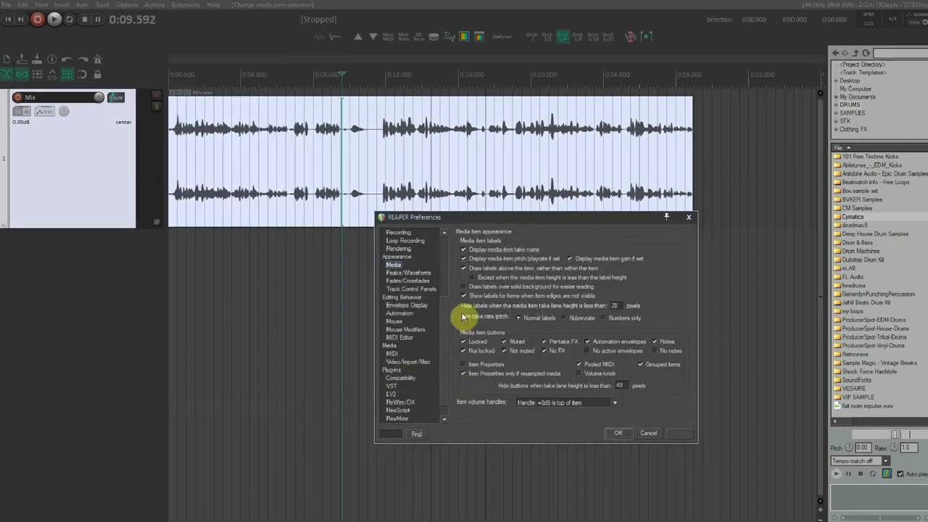
scroll(443, 254, up, 5)
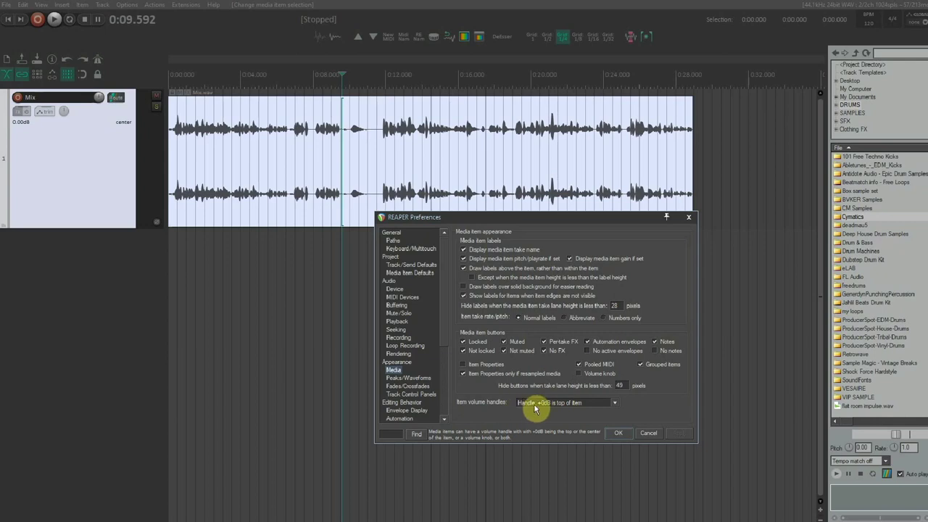
click(557, 408)
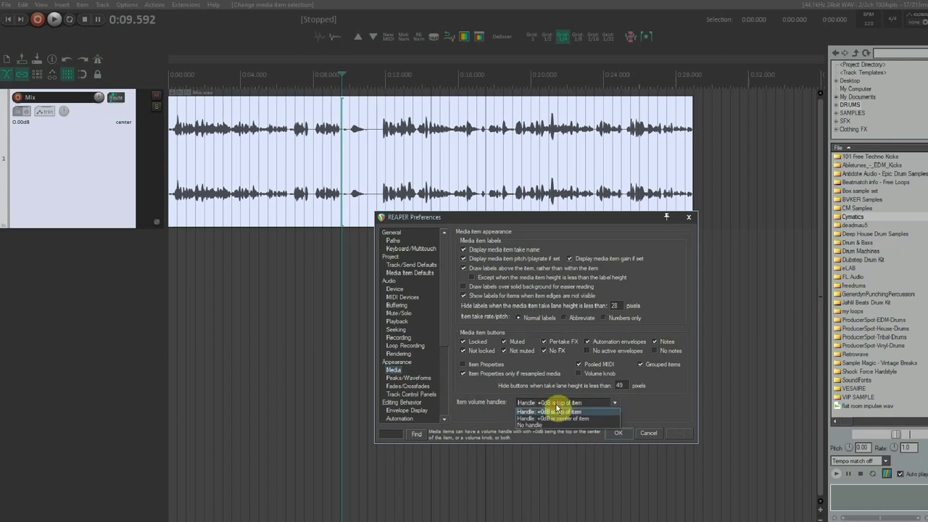
click(557, 422)
click(679, 435)
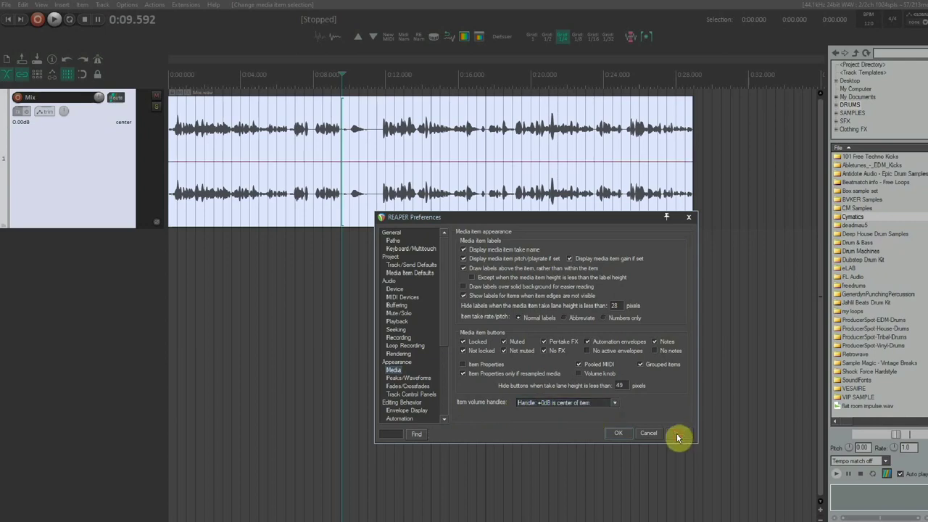
click(627, 434)
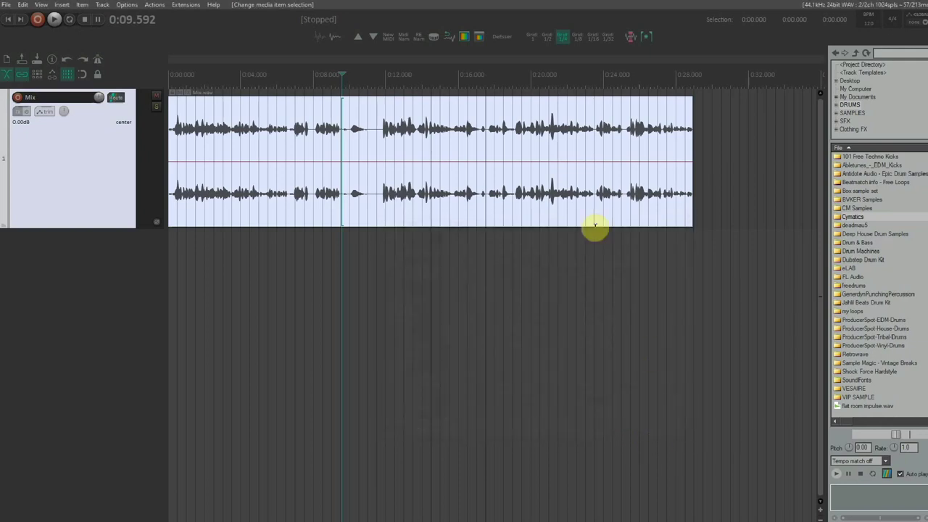
Inspect the Mix waveform around the ten-second mark and place the edit cursor at 0:10.010.
click(359, 158)
click(354, 116)
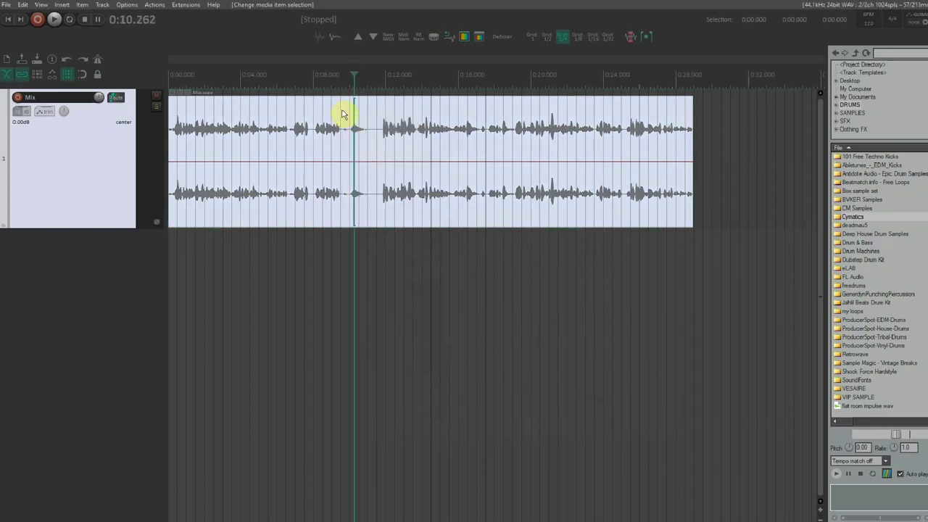
scroll(356, 135, up, 4)
click(468, 149)
scroll(478, 171, down, 4)
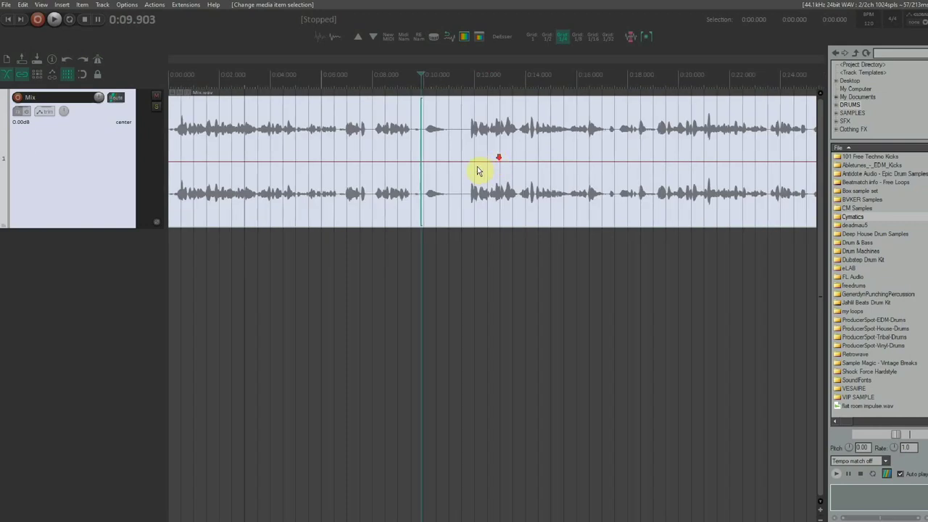
click(423, 140)
scroll(427, 161, up, 3)
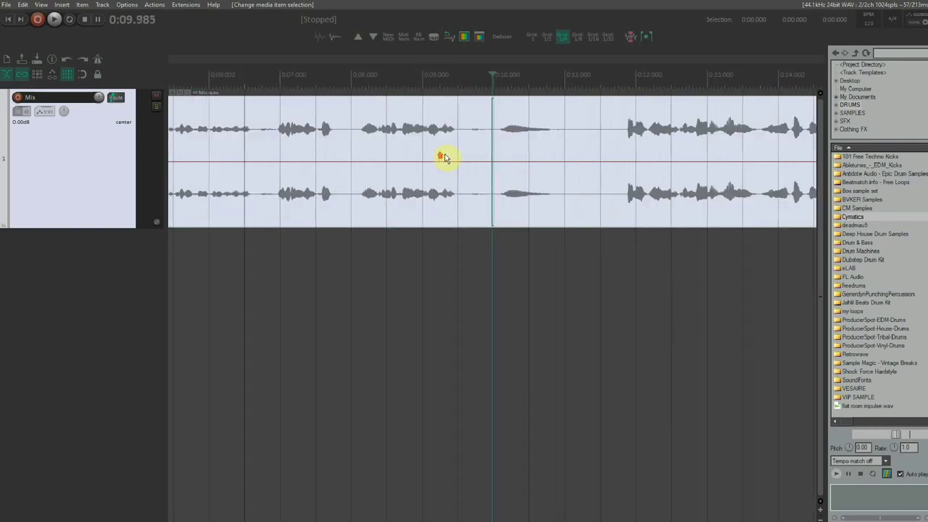
click(495, 75)
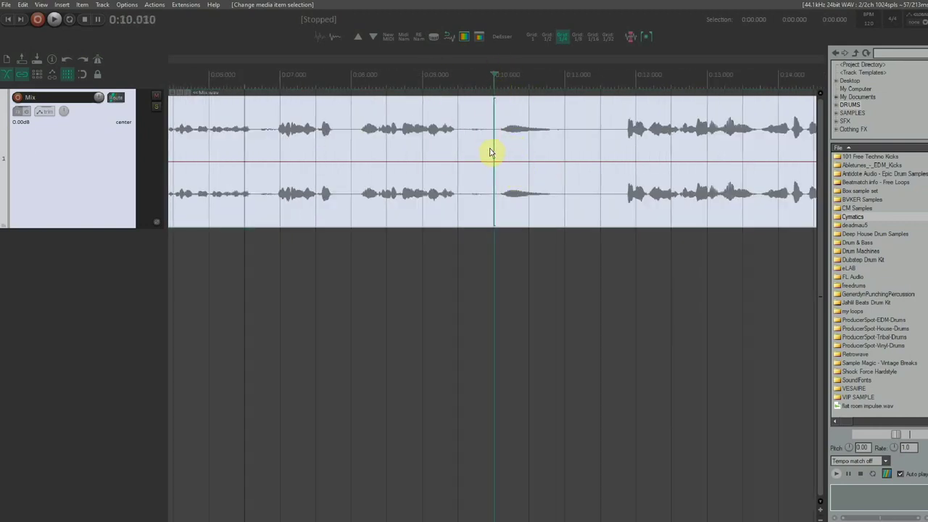
Split the Mix item at 0:08.120 and 0:09.598 to isolate the phrase between them.
click(363, 143)
click(358, 145)
key(s)
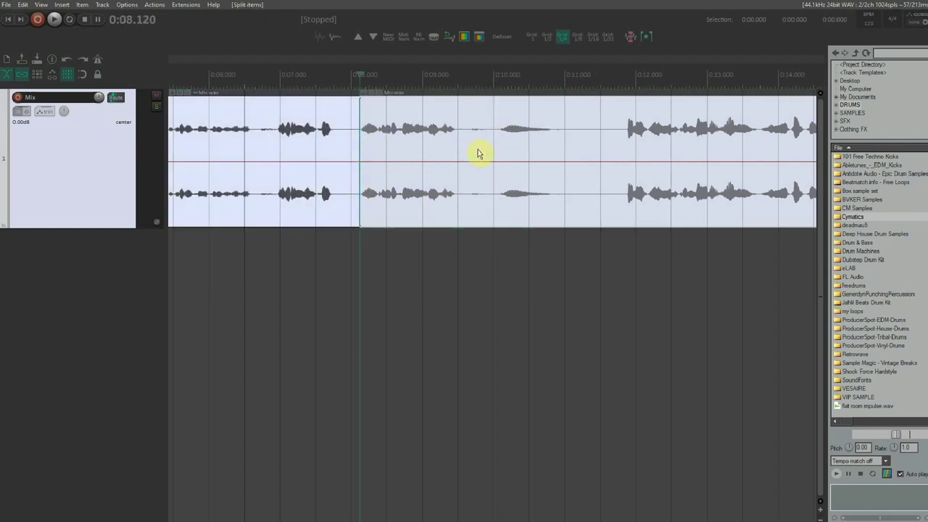
click(464, 136)
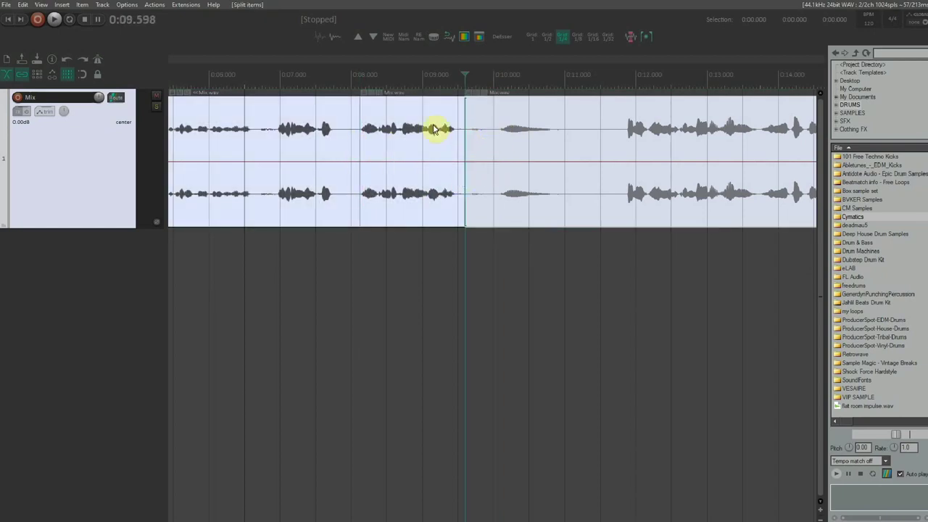
key(s)
Raise the volume of the isolated Mix phrase, and undo that change and both splits.
click(435, 152)
drag(423, 161, 421, 142)
key(ctrl+z)
key(ctrl+z)
key(ctrl+z)
scroll(473, 137, down, 3)
scroll(473, 136, down, 3)
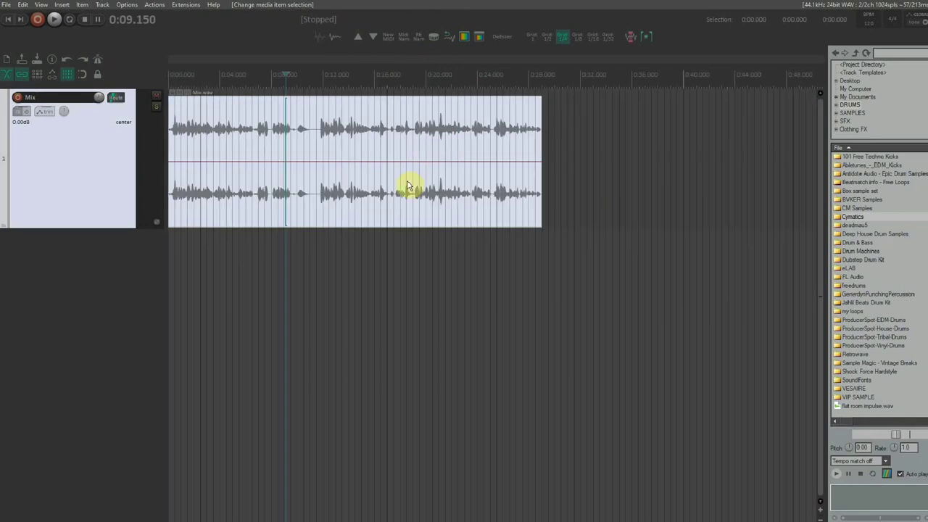
Inspect the Mix waveform between about 0:08 and 0:13, moving the edit cursor through the phrases.
click(342, 113)
scroll(435, 134, up, 3)
click(396, 138)
scroll(426, 143, up, 3)
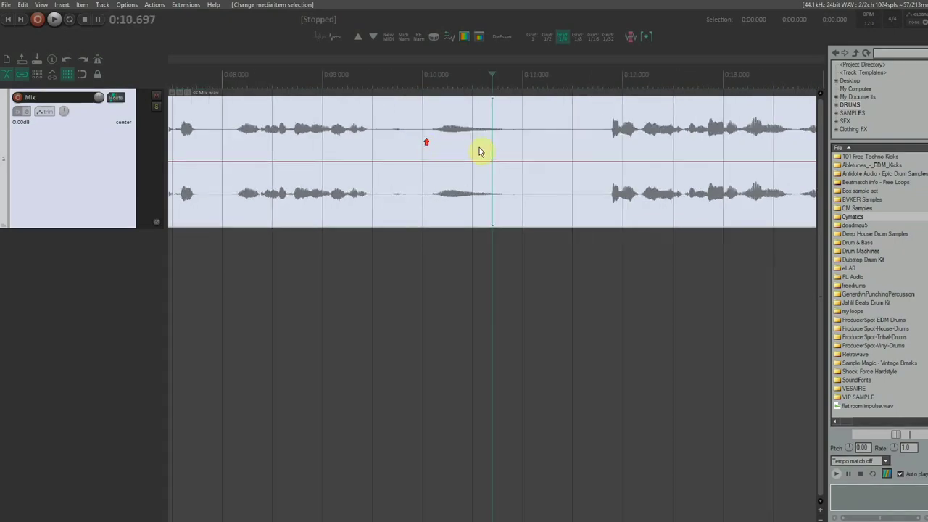
scroll(480, 152, down, 2)
click(435, 151)
scroll(406, 147, down, 2)
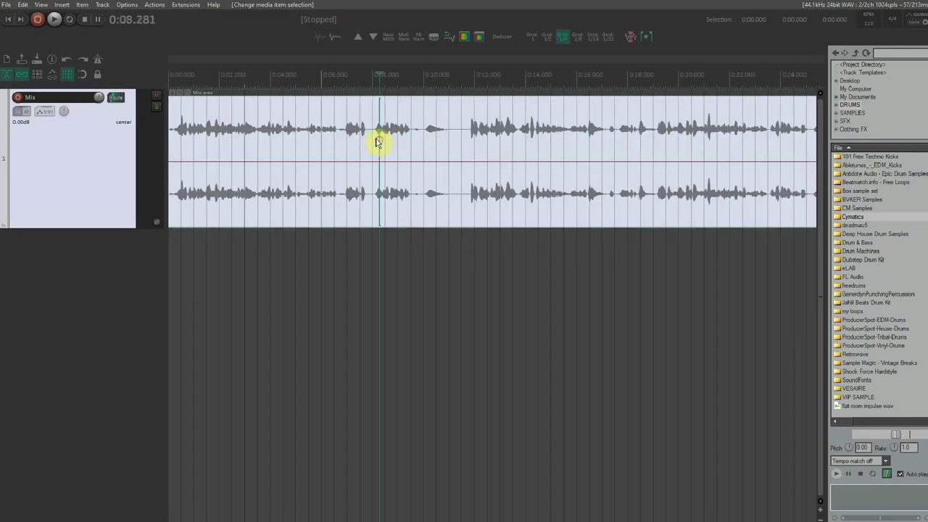
Split the Mix item at about 0:08 and at 0:09.668 to isolate the phrase between them.
click(373, 137)
click(411, 145)
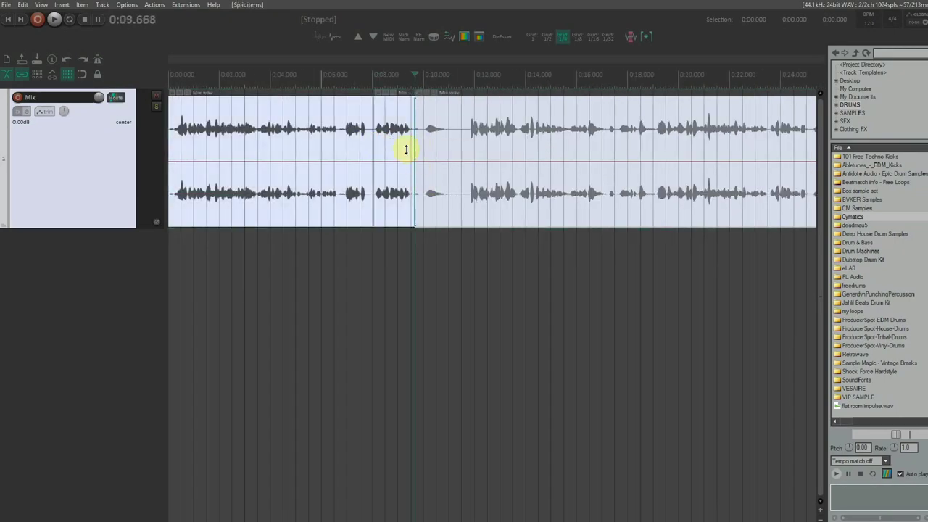
scroll(358, 151, down, 2)
scroll(391, 156, up, 2)
key(s)
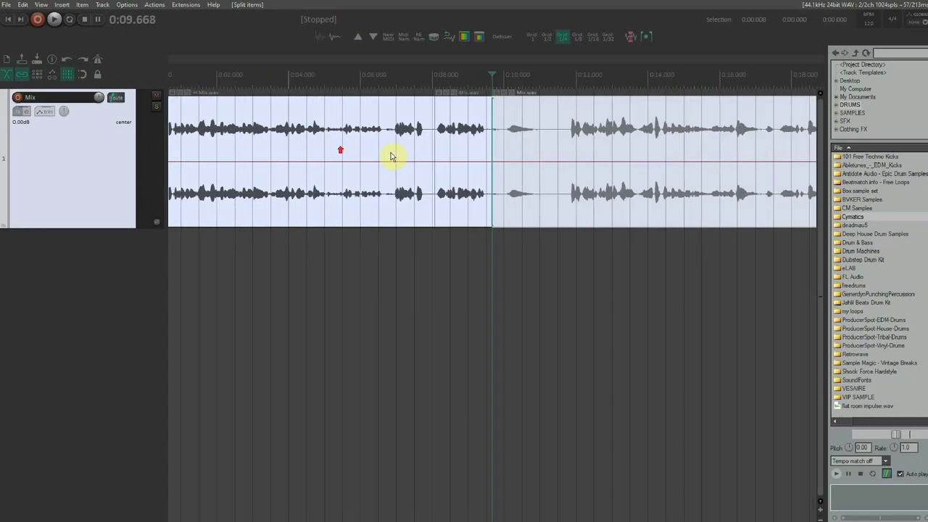
Select the isolated Mix phrase and the piece following it in turn, alternating between the two.
ctrl+click(460, 147)
click(460, 145)
click(530, 149)
click(465, 150)
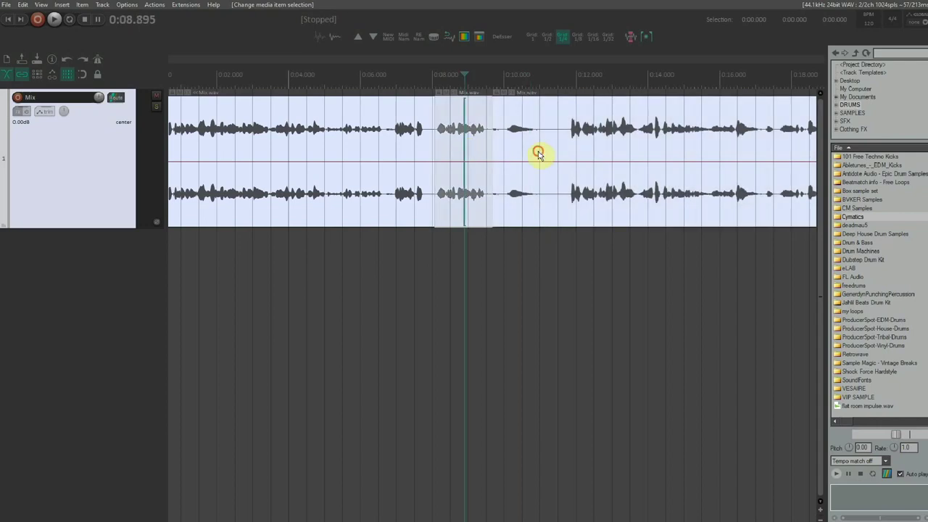
click(470, 142)
click(519, 141)
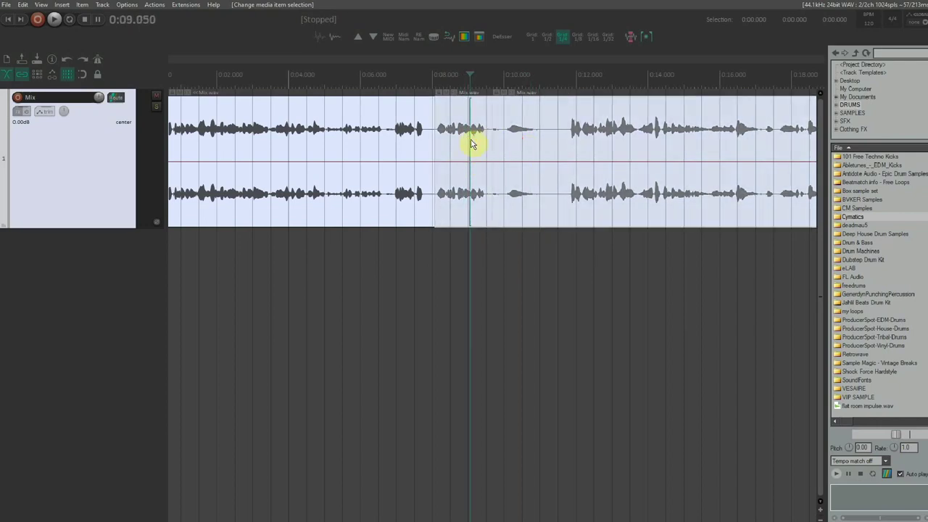
click(472, 140)
click(522, 144)
Copy the isolated phrase to about 0:29.5 past the end of the Mix recording, and delete that copy.
click(461, 138)
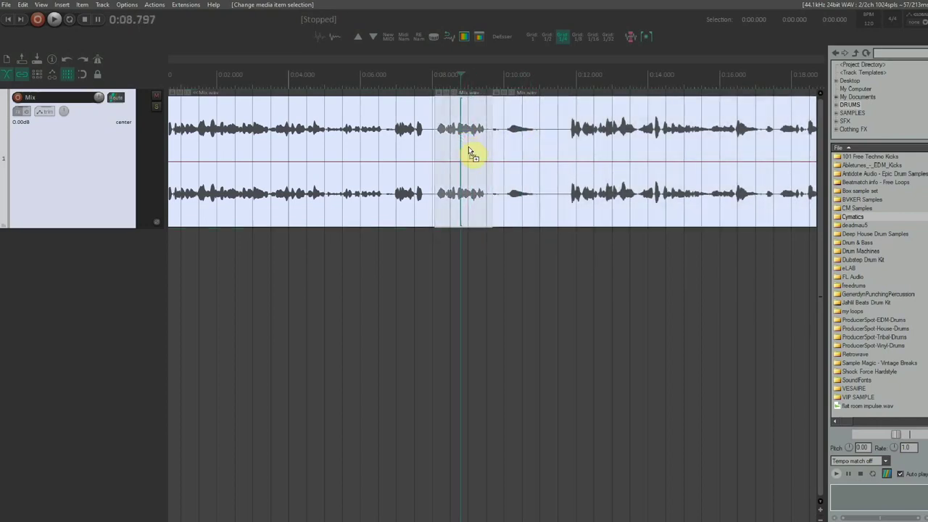
drag(464, 150, 609, 170)
click(724, 132)
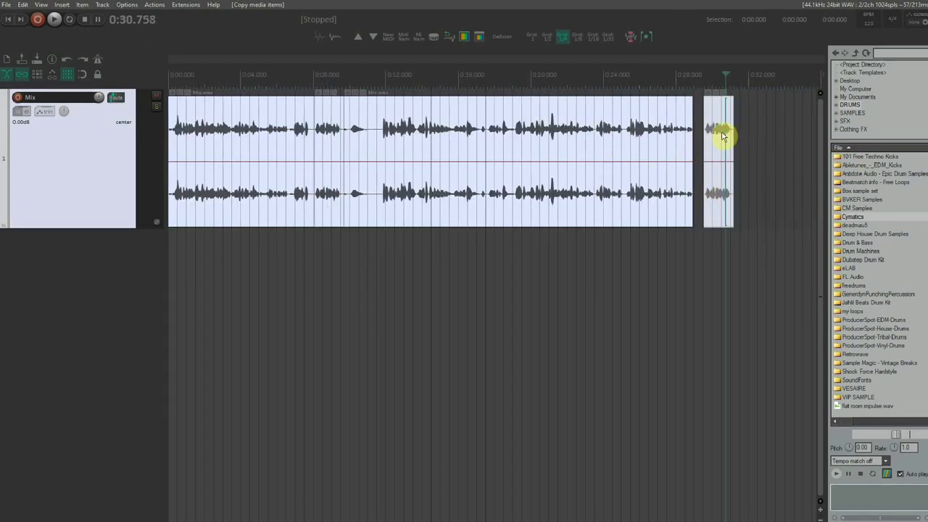
key(Delete)
Copy the isolated phrase at 0:08.589 and paste it at about 0:29.4 on the Mix track.
click(330, 134)
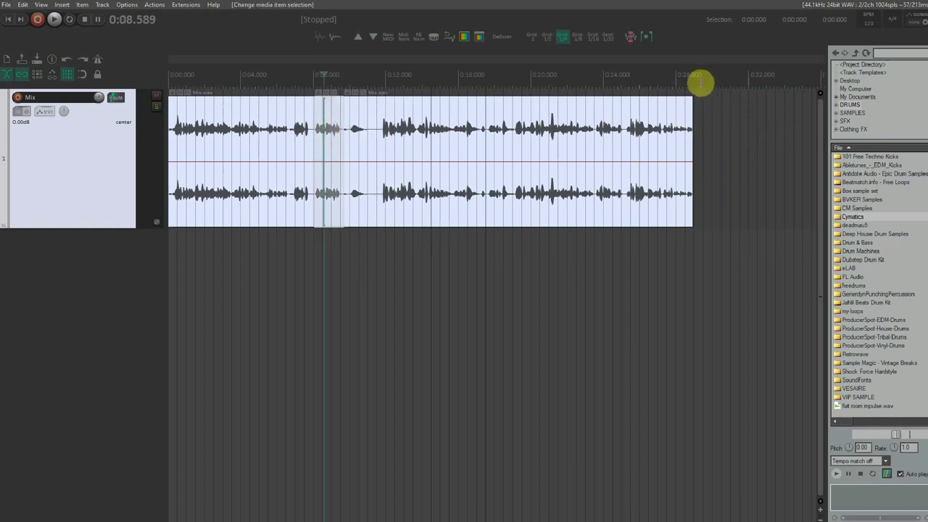
click(701, 129)
key(ctrl+v)
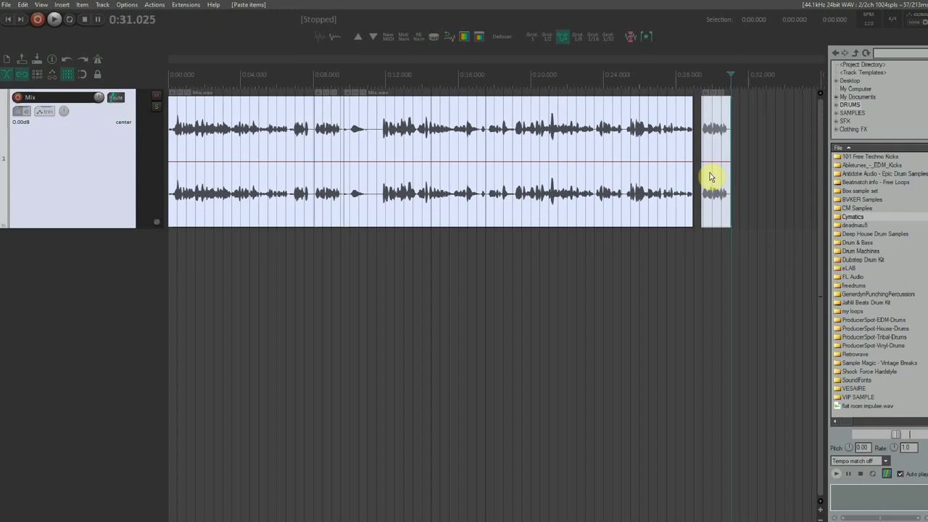
Undo the paste, the earlier copy and deletion, and the splits around the phrase.
key(ctrl+z)
key(ctrl+z)
key(ctrl+z)
key(ctrl+z)
key(ctrl+z)
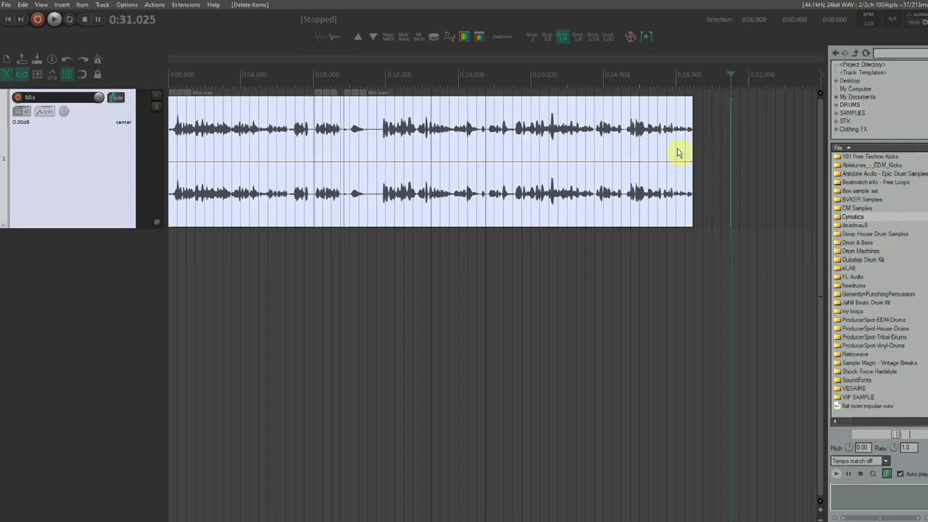
Split the Mix item at 0:08.059 and at about 0:09.48 around the same phrase.
key(s)
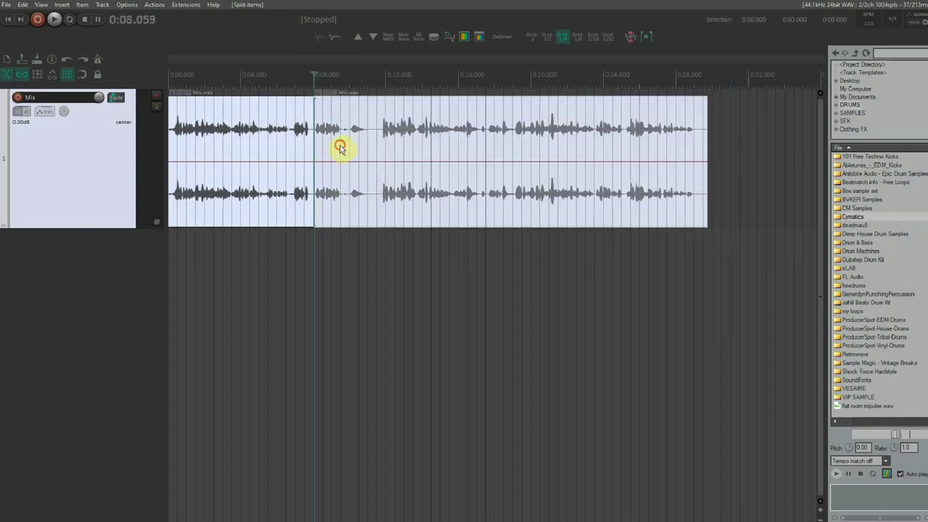
click(340, 147)
key(s)
Cut the isolated phrase, paste it at 0:30.424 after the recording's end, and undo these edits.
click(321, 149)
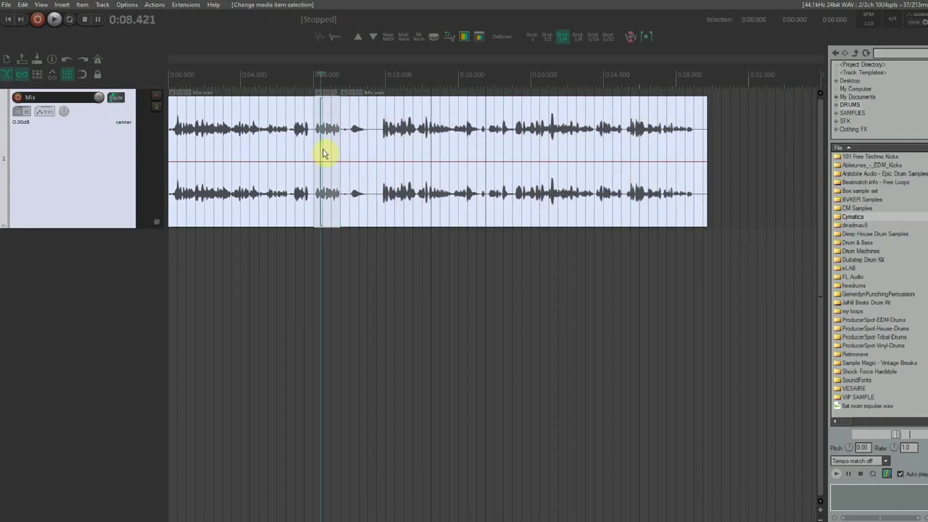
key(ctrl+x)
click(719, 155)
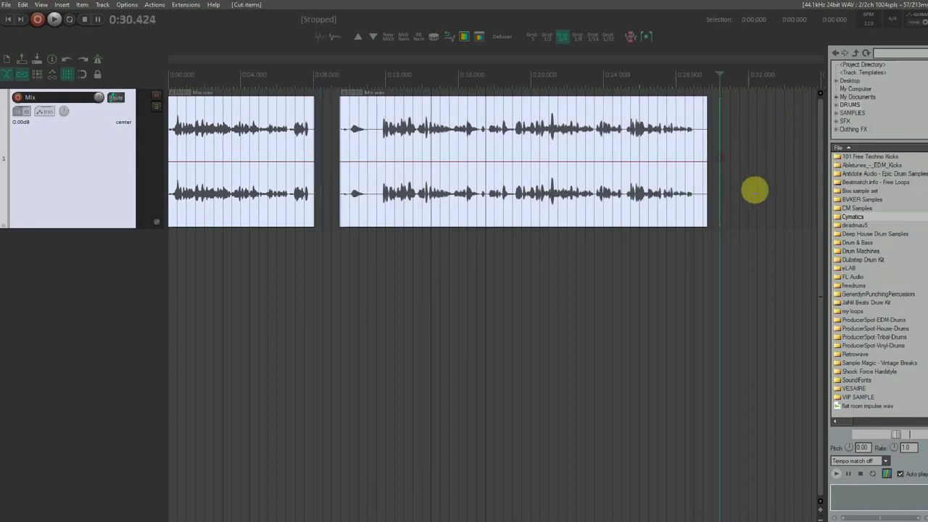
key(ctrl+v)
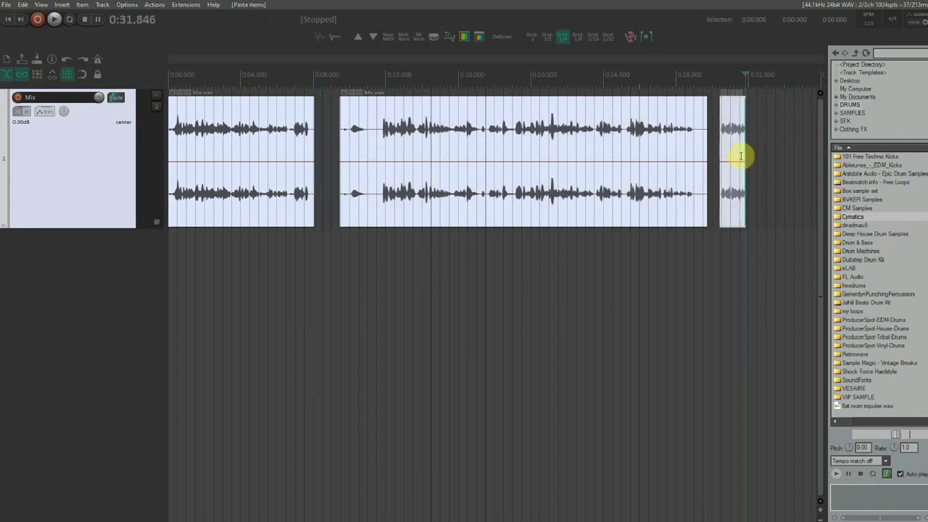
key(ctrl+z)
Split the Mix item at 0:07.992 and move the second piece earlier to about 0:07.24, overlapping the first in a crossfade.
key(s)
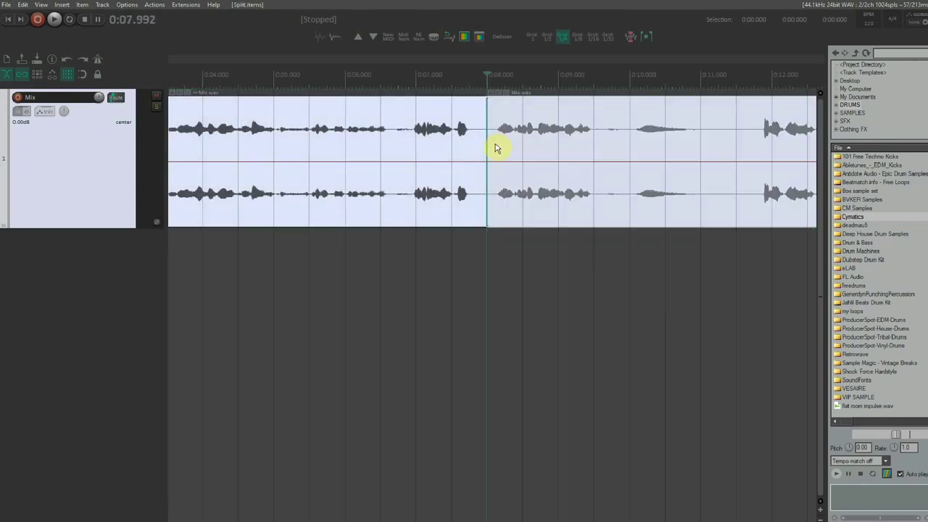
drag(562, 148, 532, 151)
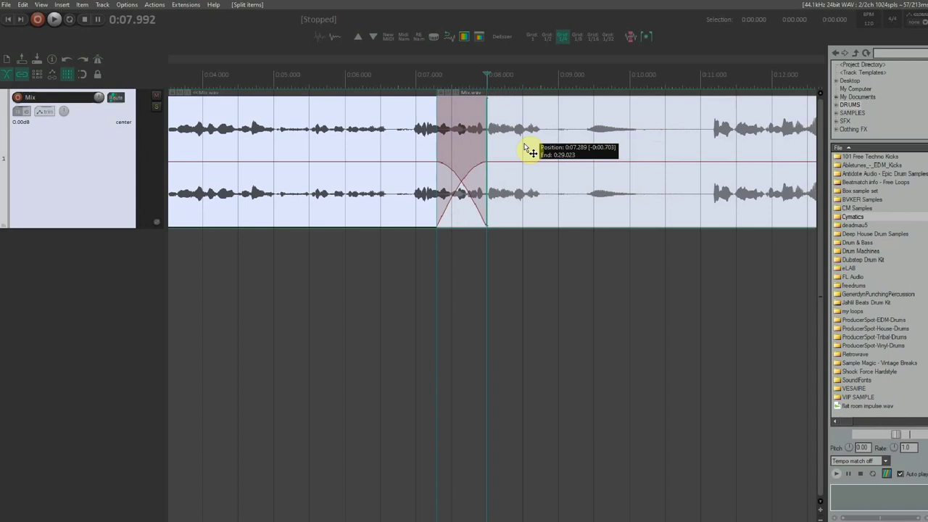
drag(531, 151, 520, 143)
Play the crossfade from 0:06.727, and move the second piece earlier to about 0:07.0 to widen the overlap.
click(397, 138)
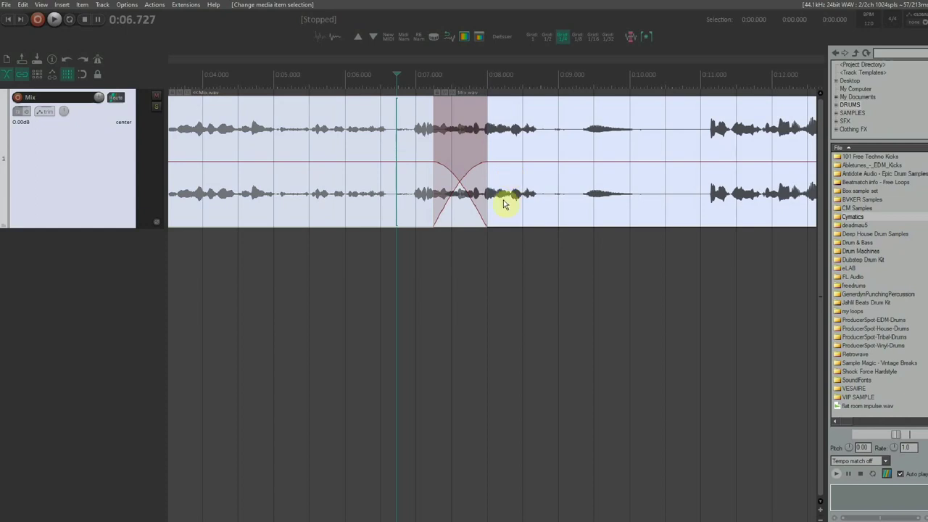
key(space)
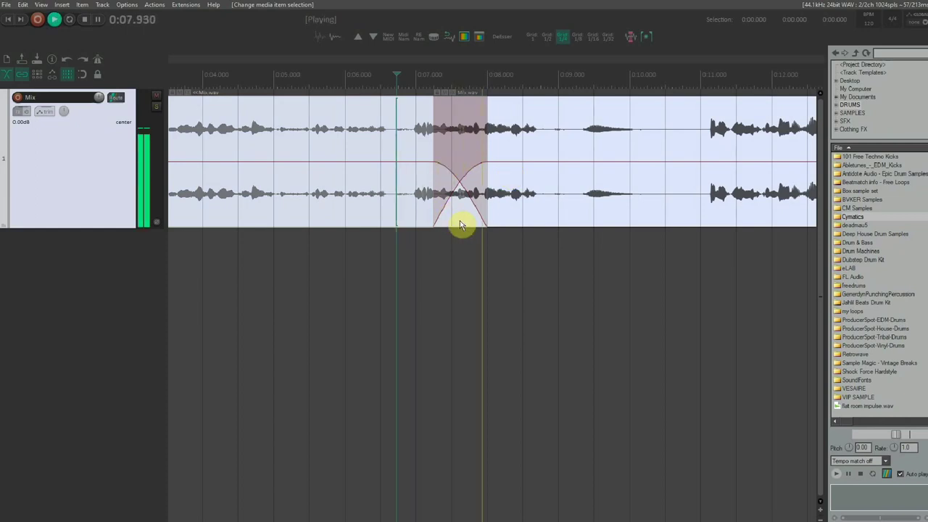
key(space)
drag(505, 204, 491, 196)
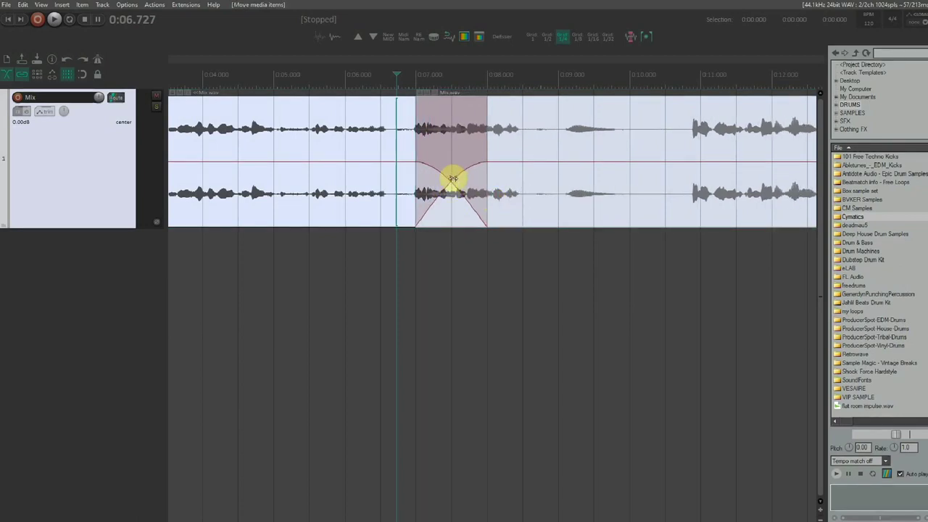
Try the first three crossfade shapes on the overlap, starting with the linear one, and apply the fourth shape.
right_click(451, 184)
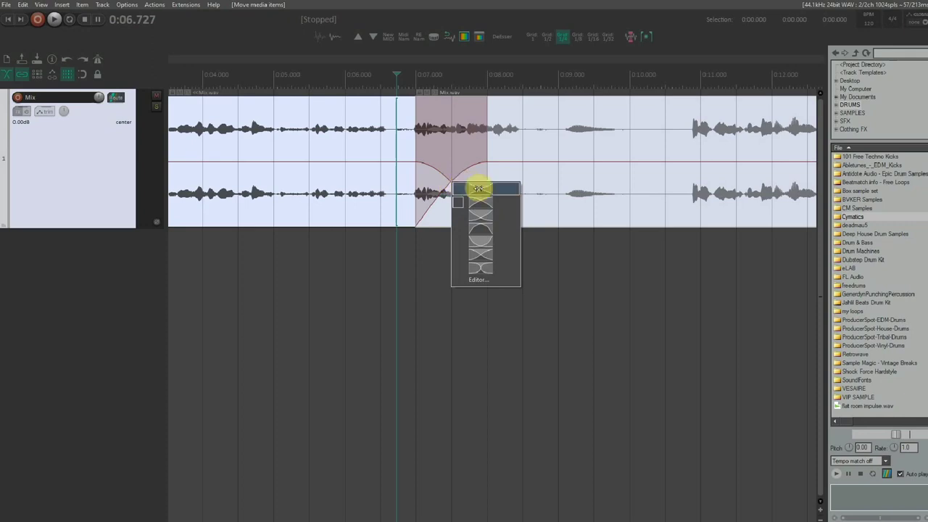
click(479, 188)
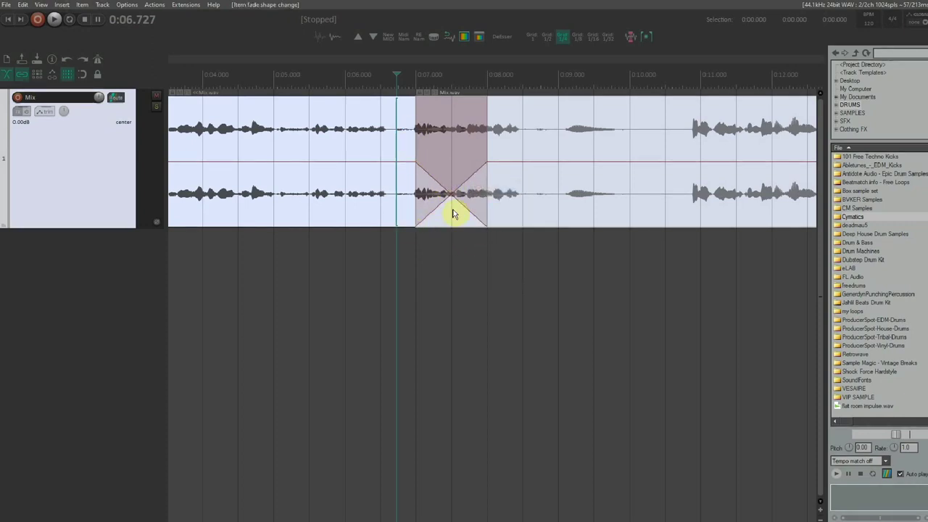
right_click(448, 194)
click(472, 207)
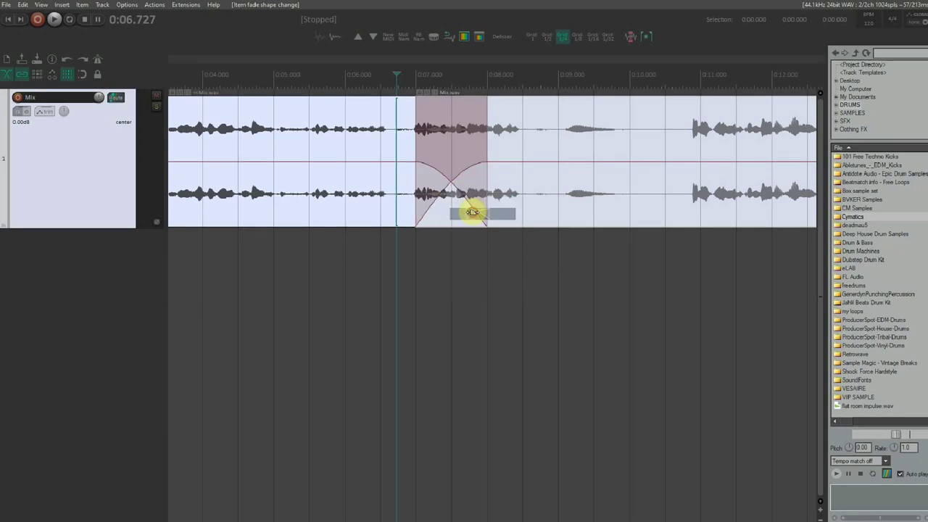
right_click(449, 179)
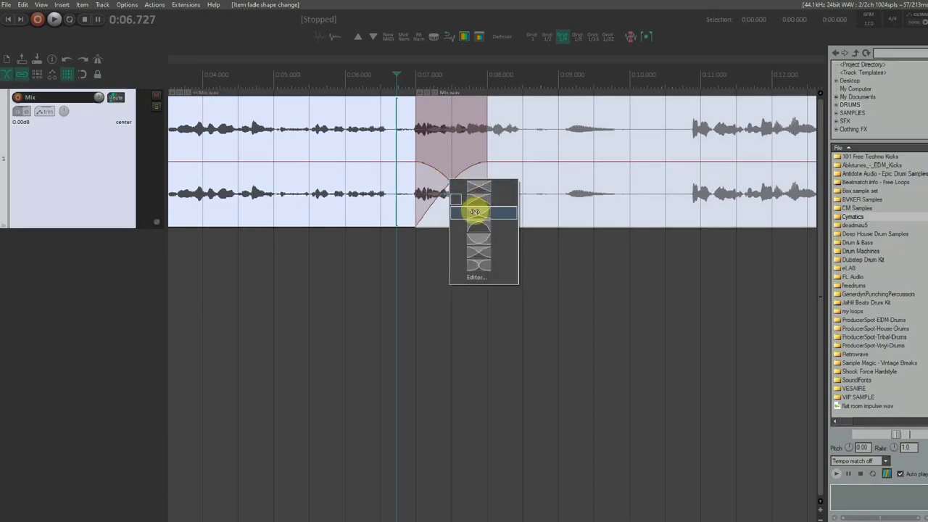
click(472, 208)
right_click(449, 210)
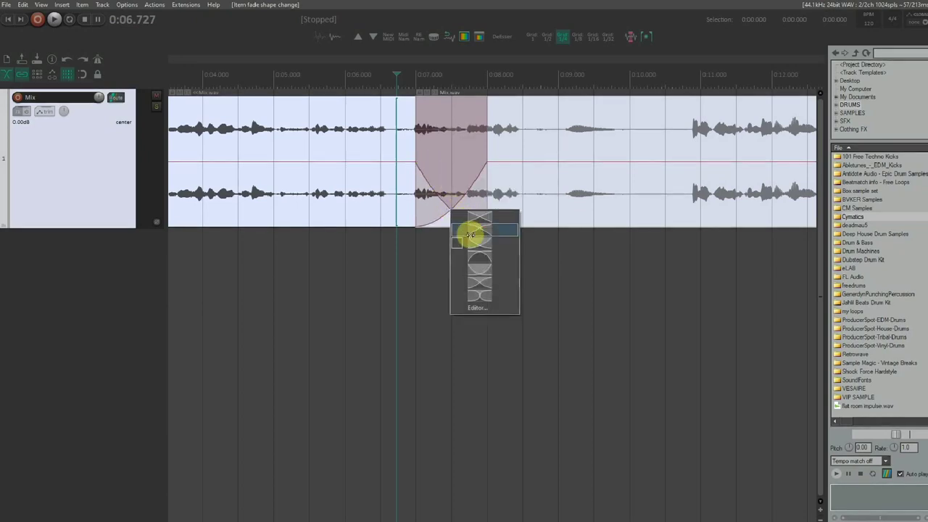
click(477, 257)
Delete the second Mix piece and extend the end of the first piece to about 0:29.6 to recover the recording.
scroll(530, 200, down, 3)
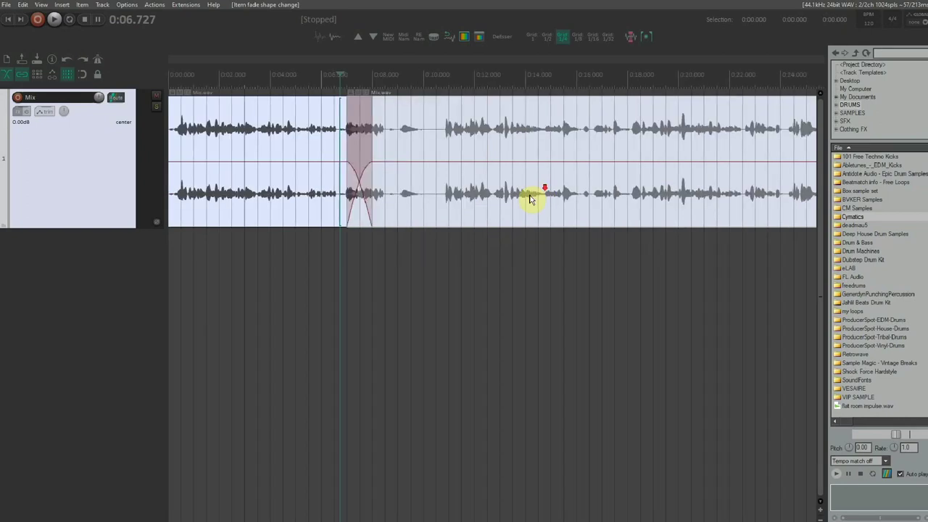
click(492, 207)
key(Delete)
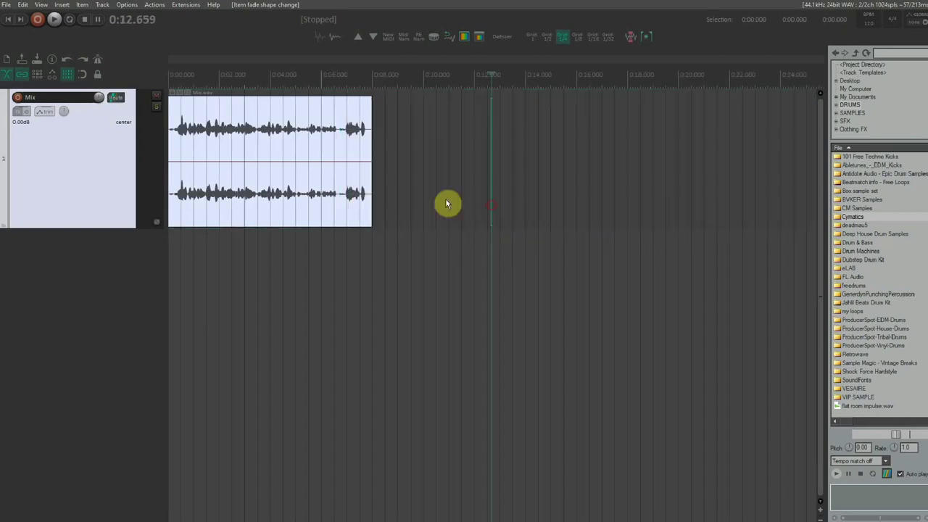
drag(369, 207, 672, 214)
key(ctrl+z)
scroll(619, 209, down, 3)
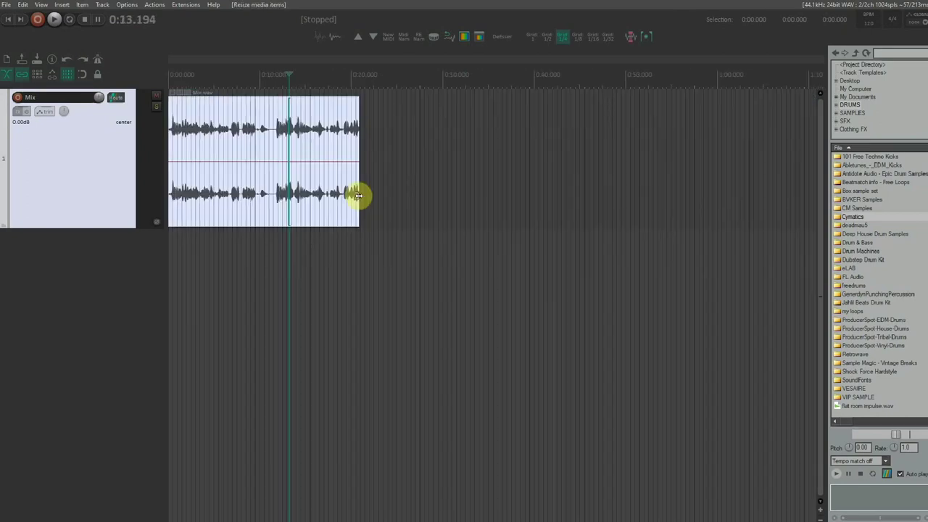
drag(360, 195, 439, 209)
Add a fade-out of about 2.5 seconds and a 2-second fade-in to the Mix item, and undo the fades and earlier edits.
scroll(415, 180, up, 5)
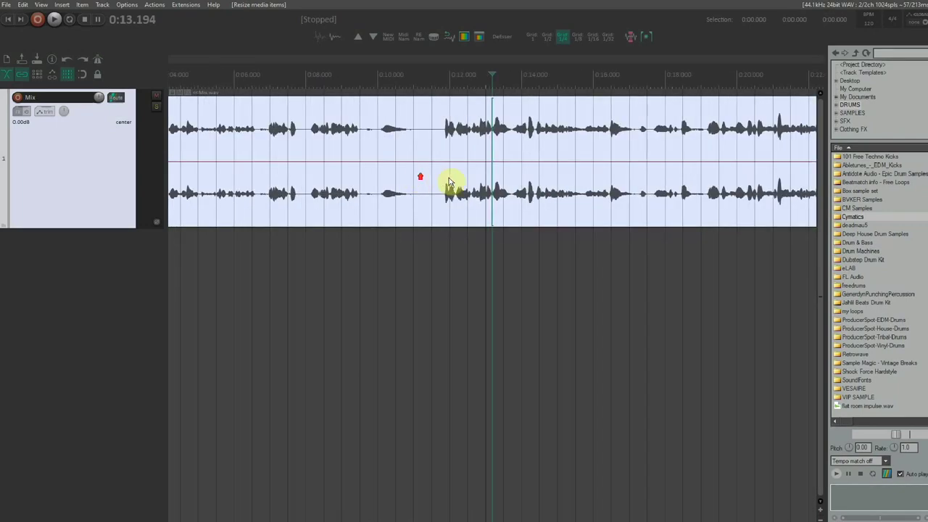
scroll(458, 181, down, 3)
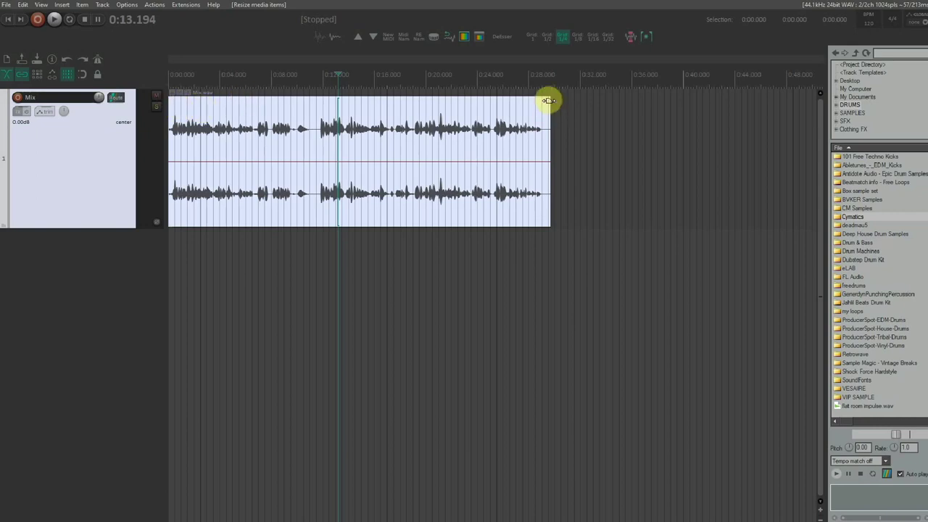
drag(548, 100, 517, 99)
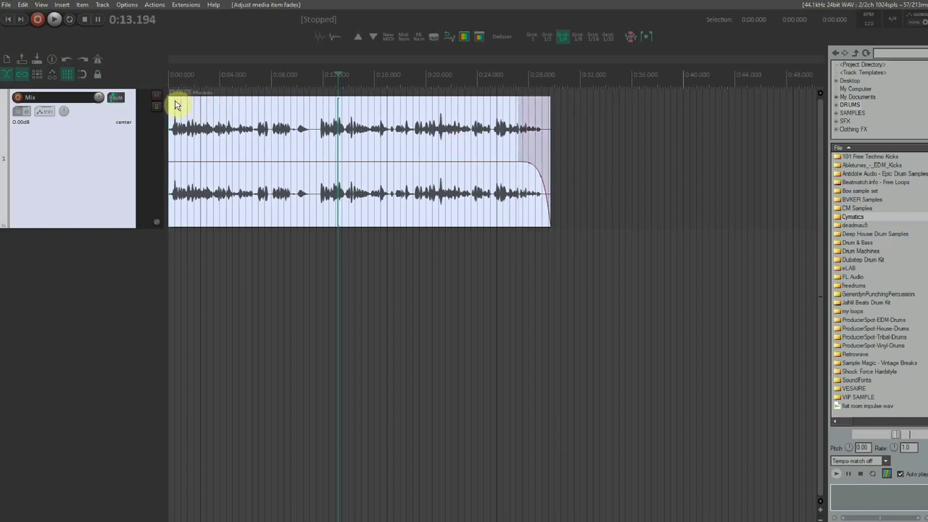
drag(170, 99, 195, 101)
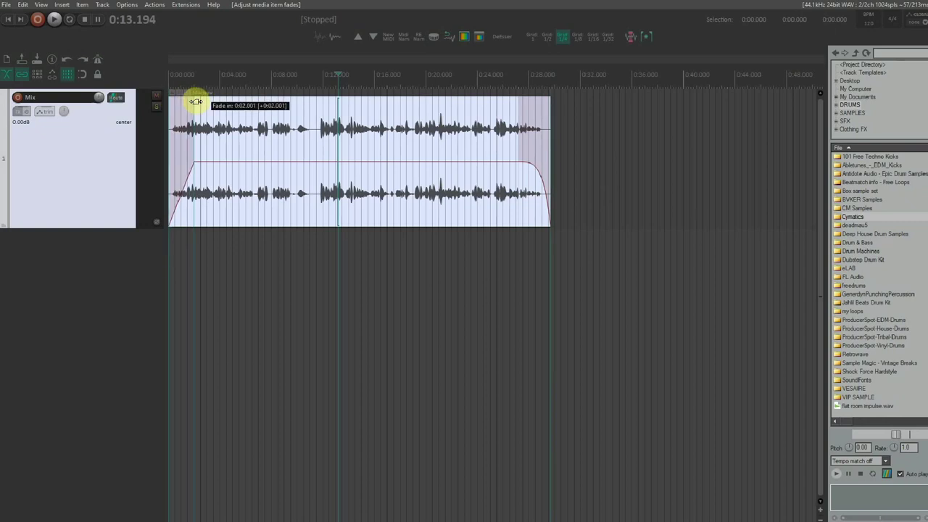
key(ctrl+z)
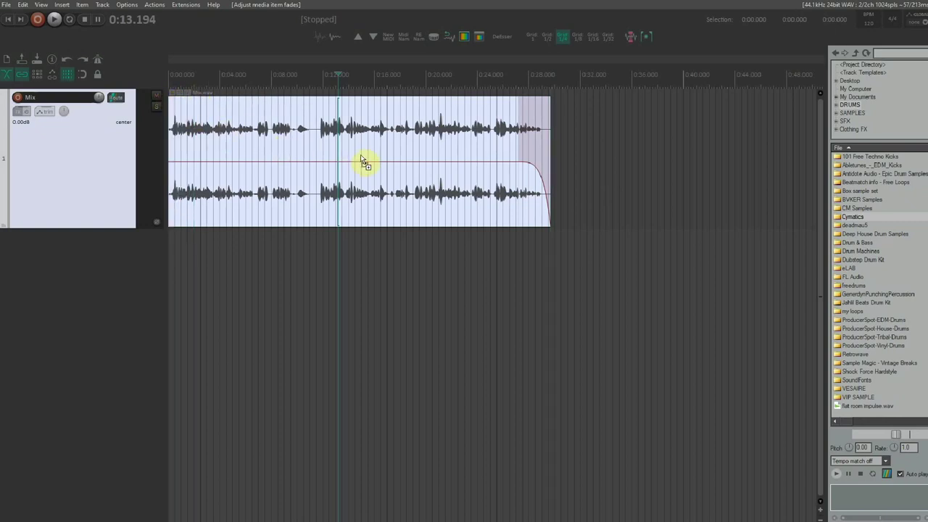
key(ctrl+z)
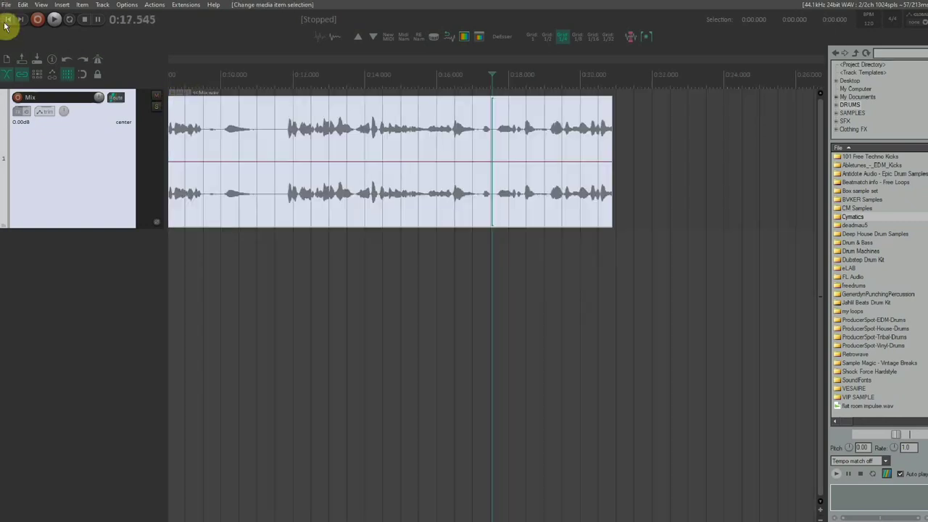
Extend the end of the Mix item to about 0:29.8 to recover its trimmed part.
click(320, 128)
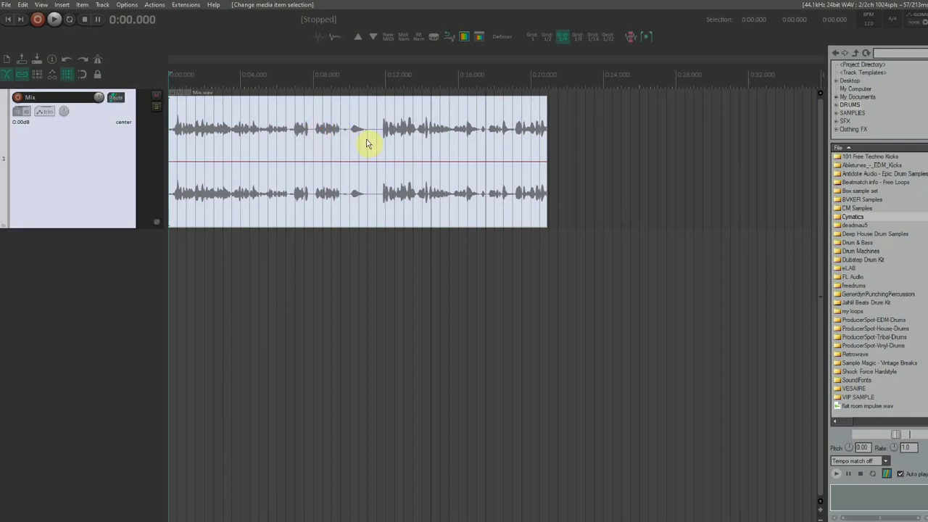
drag(547, 207, 709, 201)
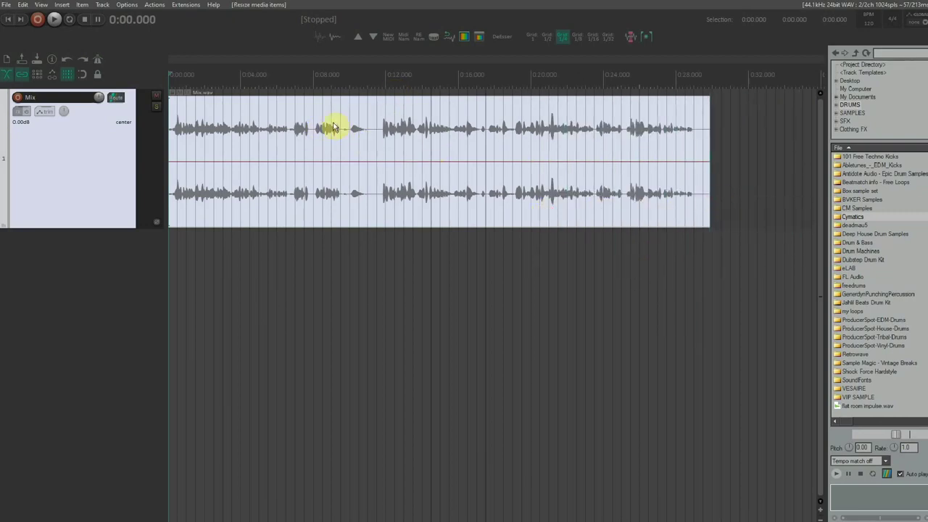
Normalize the Mix item.
click(357, 137)
right_click(361, 138)
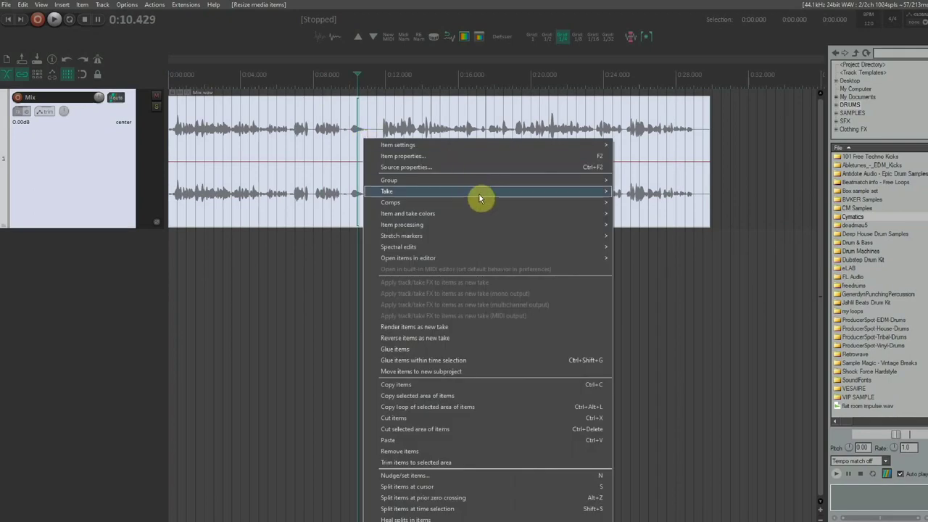
mouse_move(470, 230)
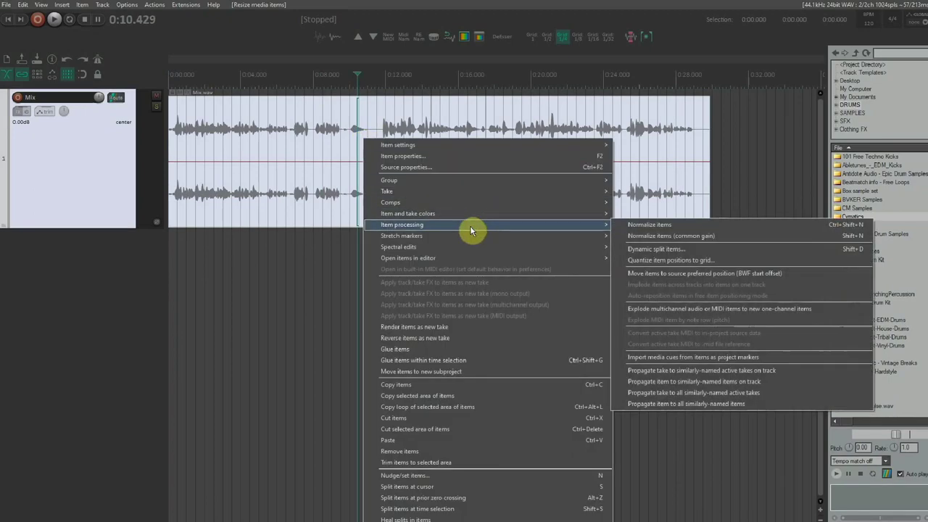
click(656, 225)
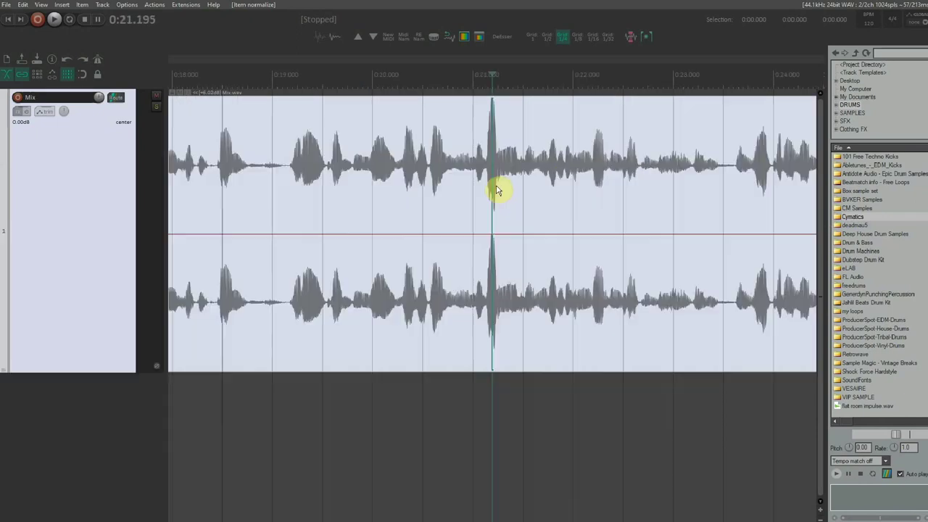
Examine the normalized waveform up close around its loudest peak near 0:21.2 and across the whole item.
scroll(497, 190, up, 2)
scroll(493, 191, down, 2)
scroll(492, 195, up, 3)
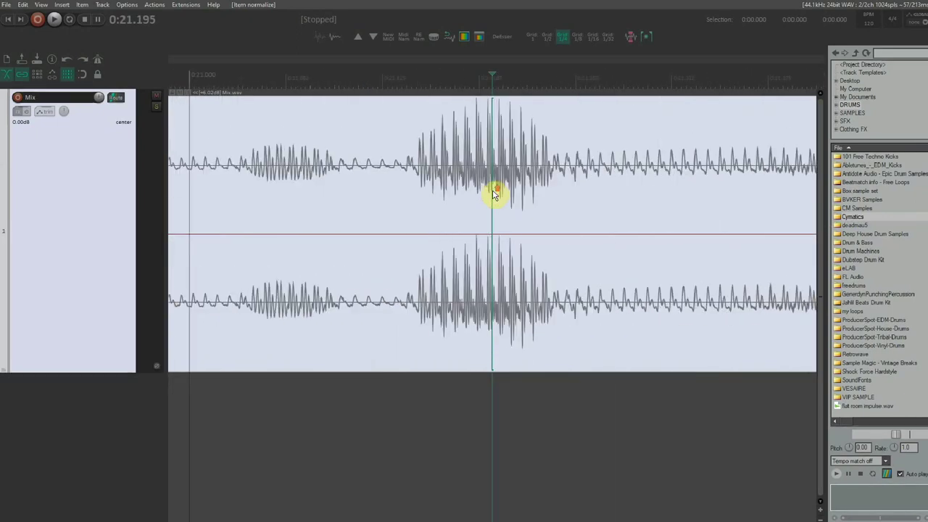
scroll(493, 171, down, 4)
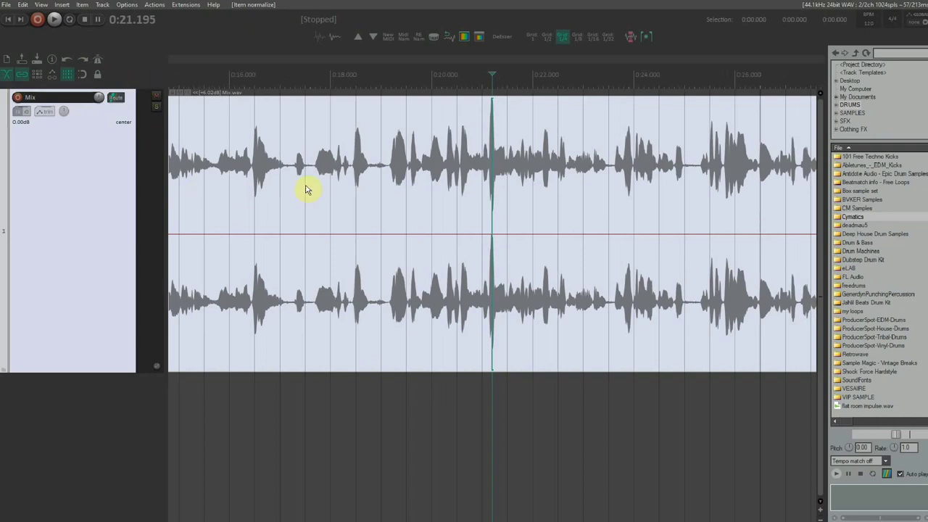
scroll(319, 190, down, 5)
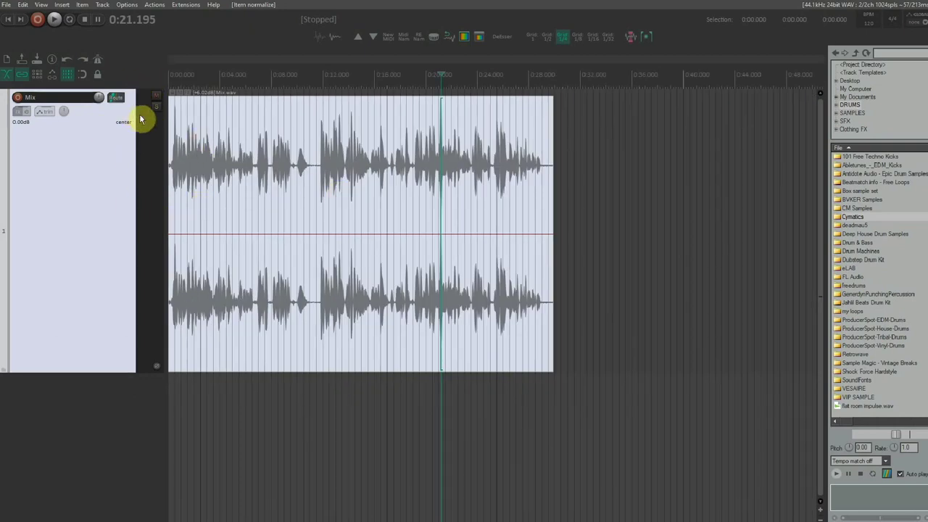
scroll(417, 216, up, 8)
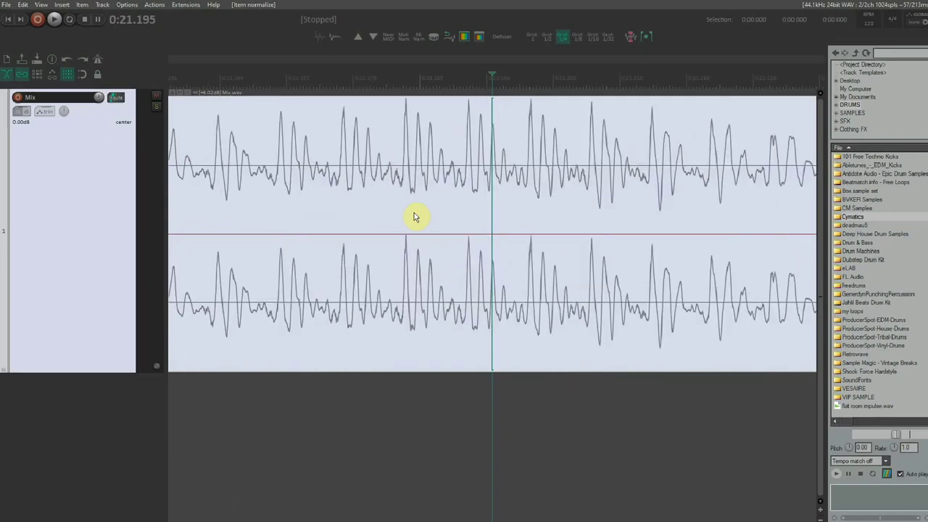
scroll(417, 216, down, 10)
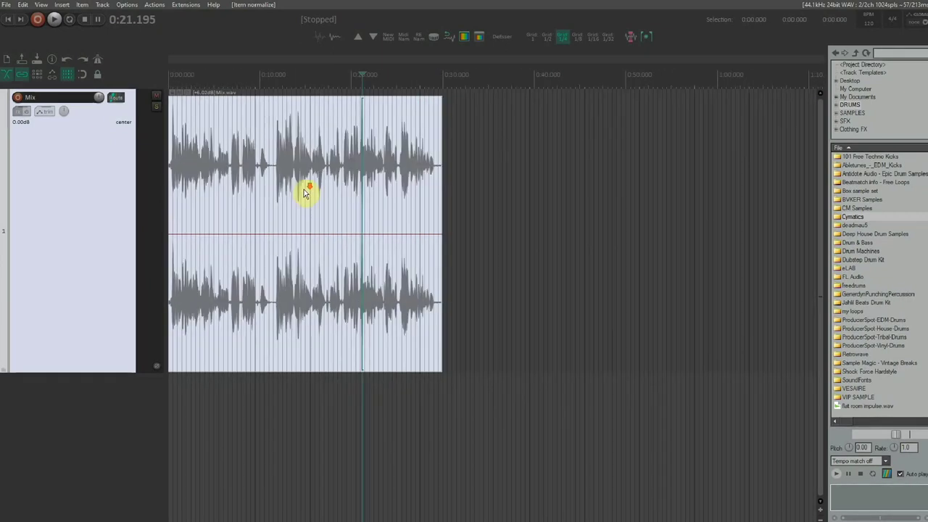
scroll(350, 202, up, 4)
scroll(352, 199, down, 3)
Examine the first seconds of the recording, placing the edit cursor around the pauses near 0:07.5 and 0:06.8.
click(272, 173)
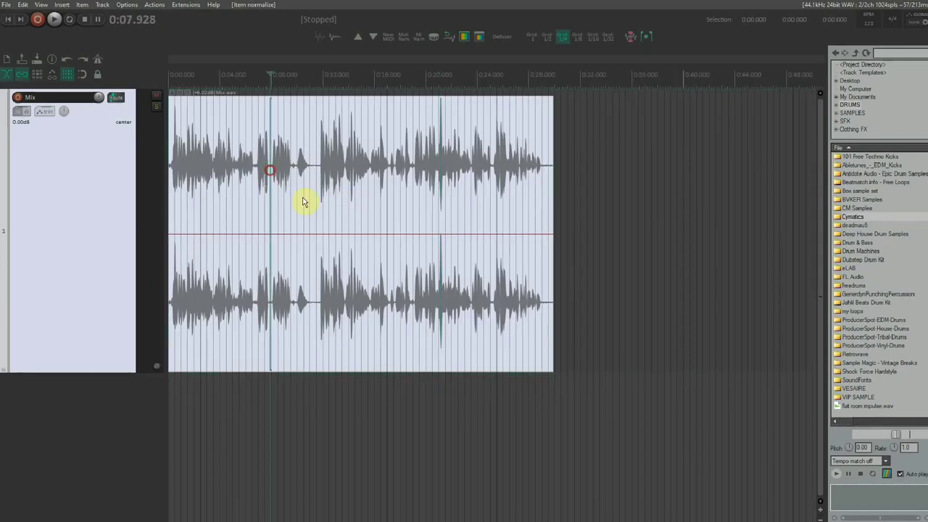
click(9, 20)
scroll(321, 129, up, 5)
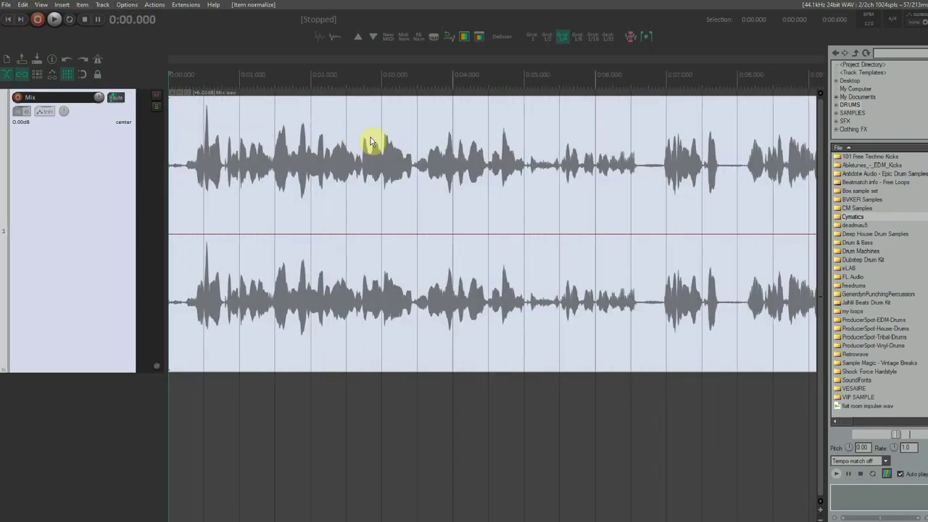
scroll(475, 176, up, 3)
scroll(476, 176, down, 2)
click(438, 177)
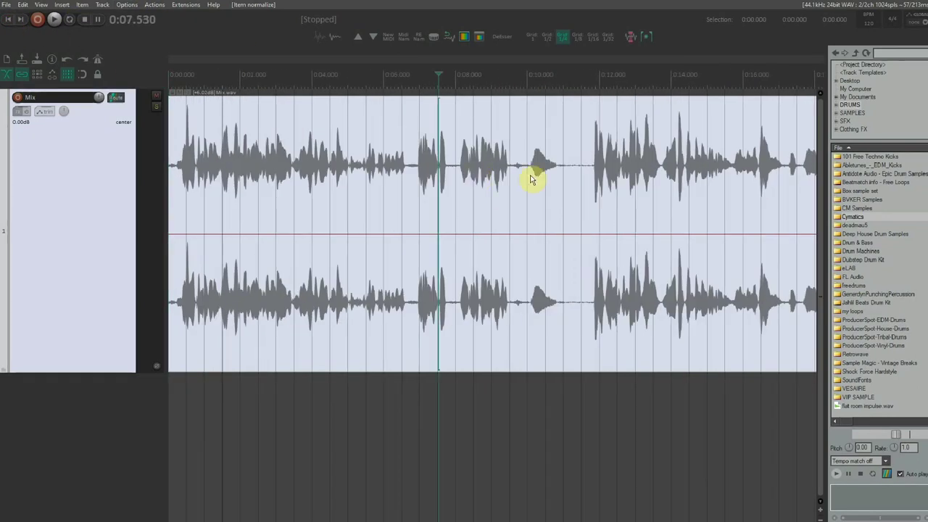
click(411, 177)
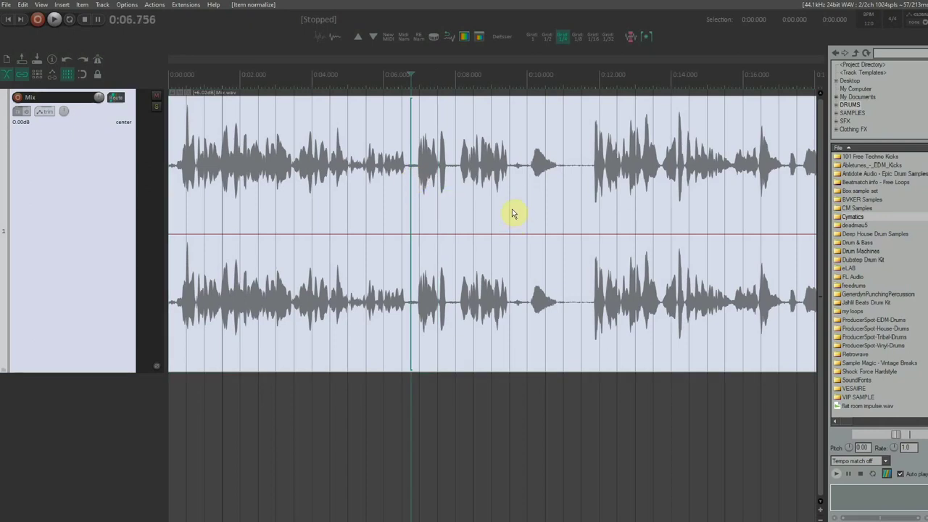
Play the recording from about 0:09 and from the quiet gap at about 0:10.85 to listen for background noise.
click(491, 205)
key(space)
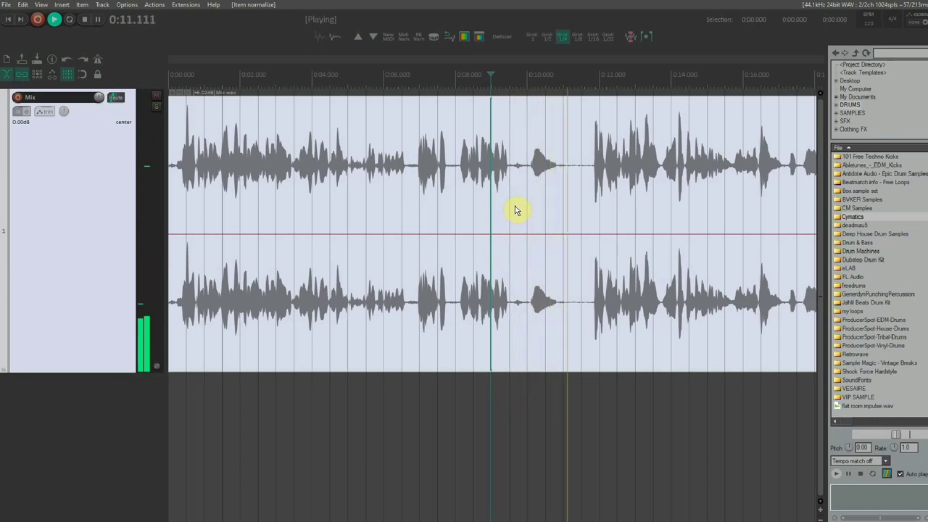
key(space)
click(558, 192)
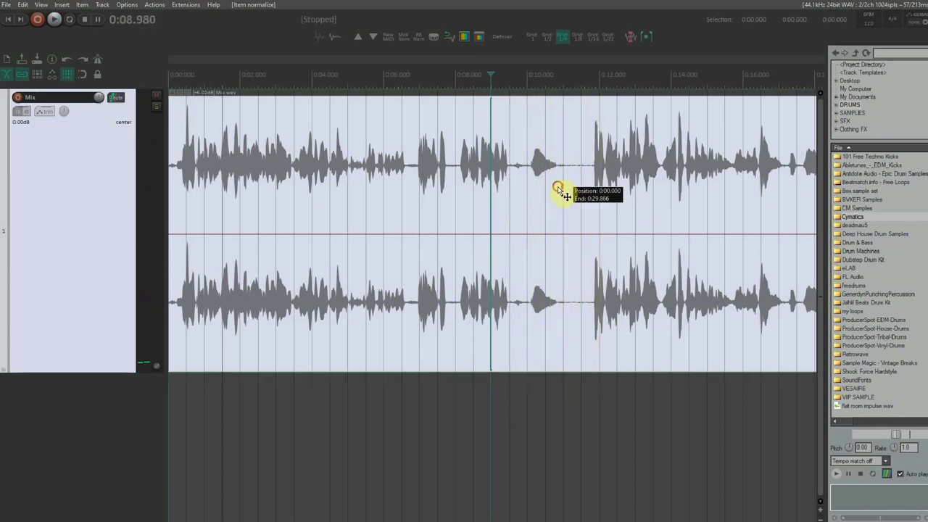
key(space)
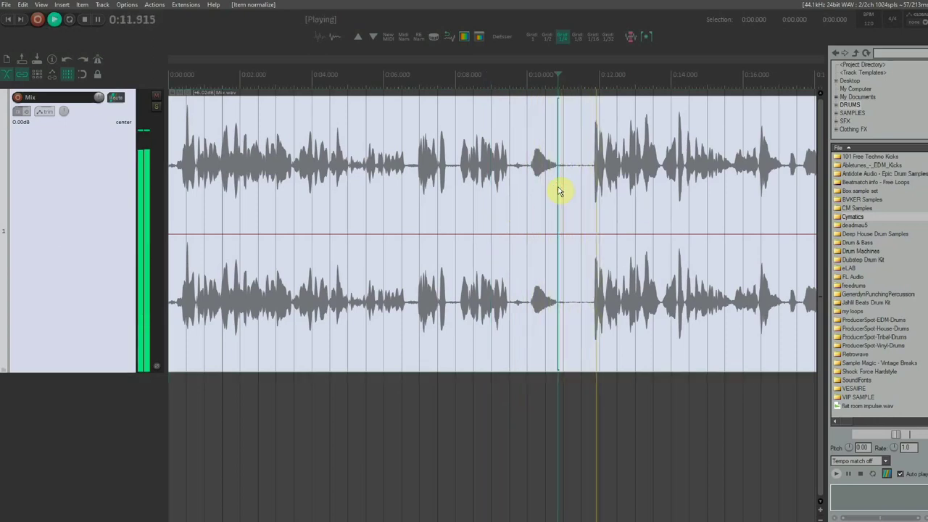
key(space)
Look over the rest of the recording and place the edit cursor in the quiet gap at about 0:10.9.
scroll(597, 205, down, 4)
scroll(584, 203, up, 3)
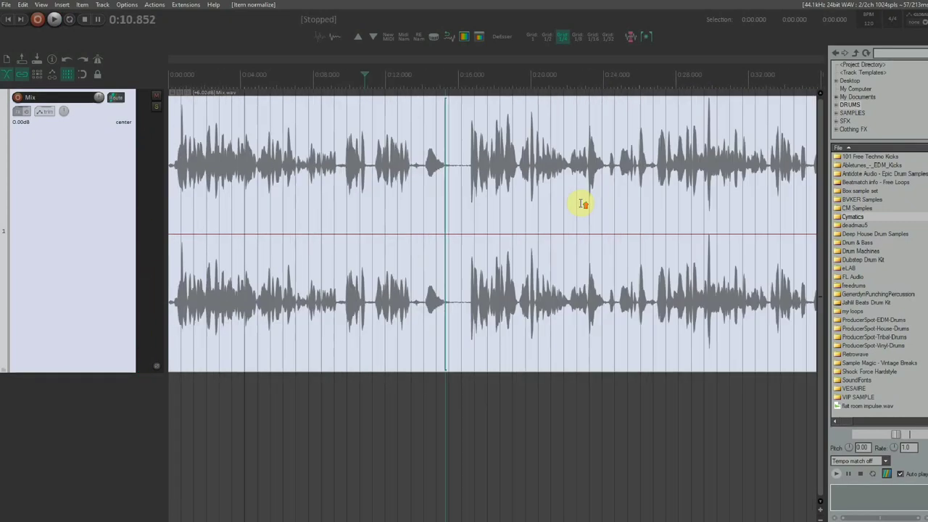
click(647, 201)
drag(675, 200, 267, 196)
scroll(267, 197, up, 5)
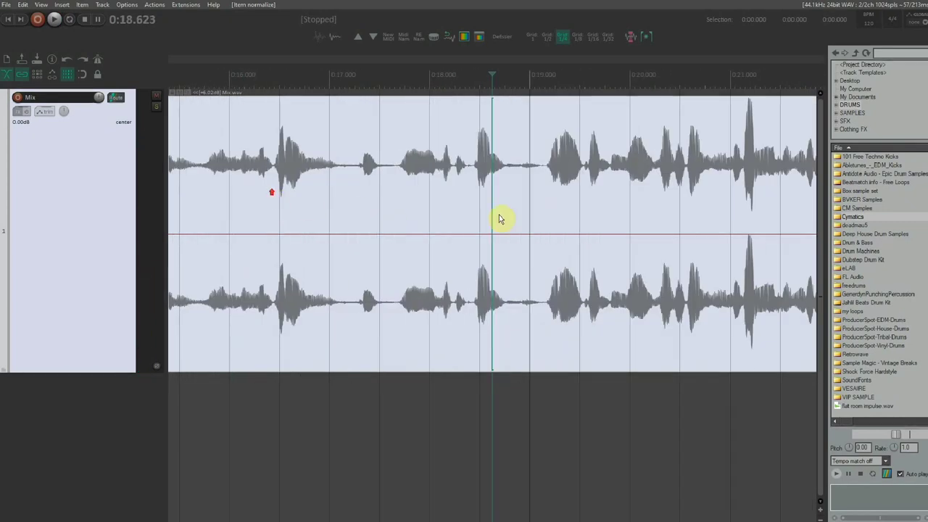
click(340, 200)
scroll(391, 207, down, 3)
click(269, 199)
scroll(340, 194, up, 3)
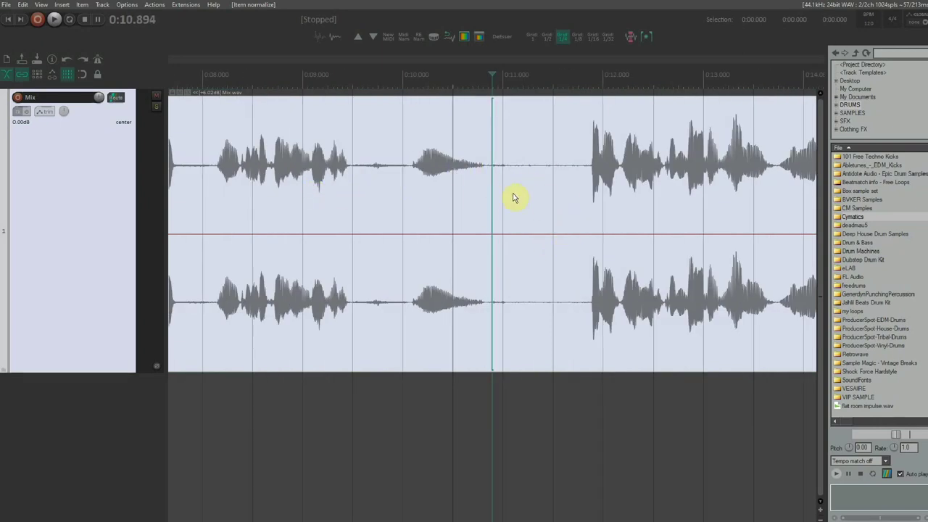
scroll(514, 197, down, 2)
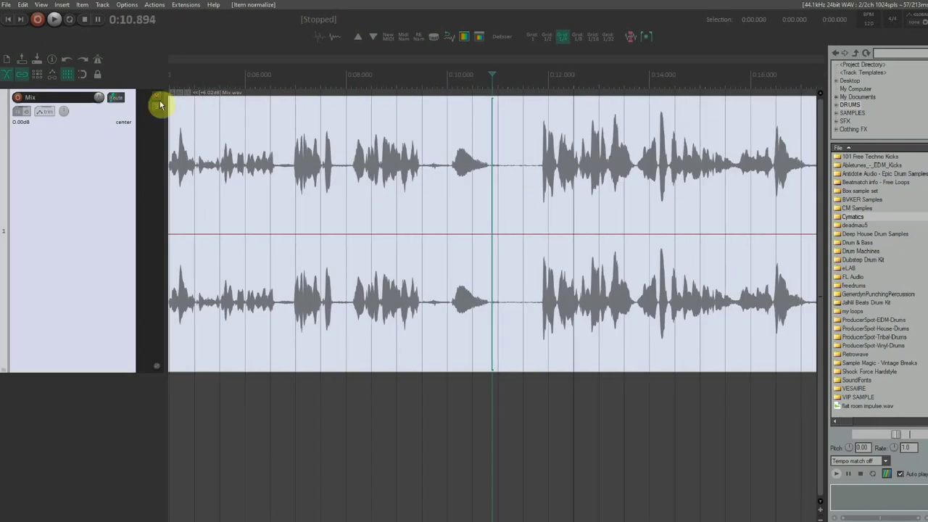
Add the ReaFir (FFT EQ+Dynamics Processor) plugin from the Cockos effects to the Mix track.
click(18, 115)
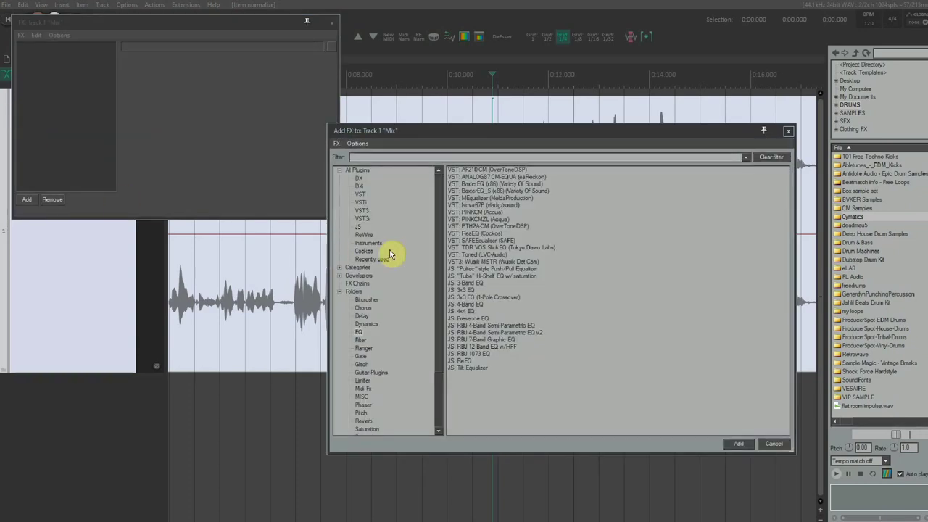
click(359, 171)
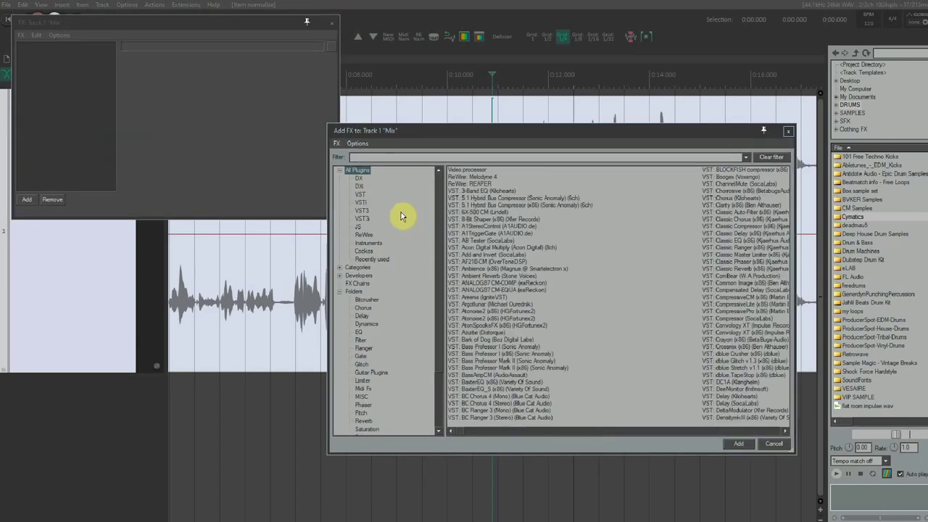
click(364, 252)
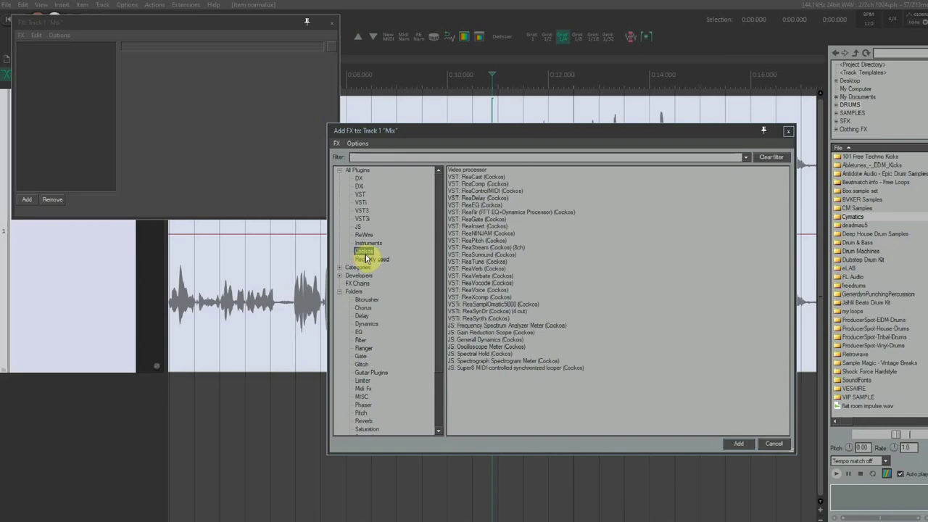
click(469, 212)
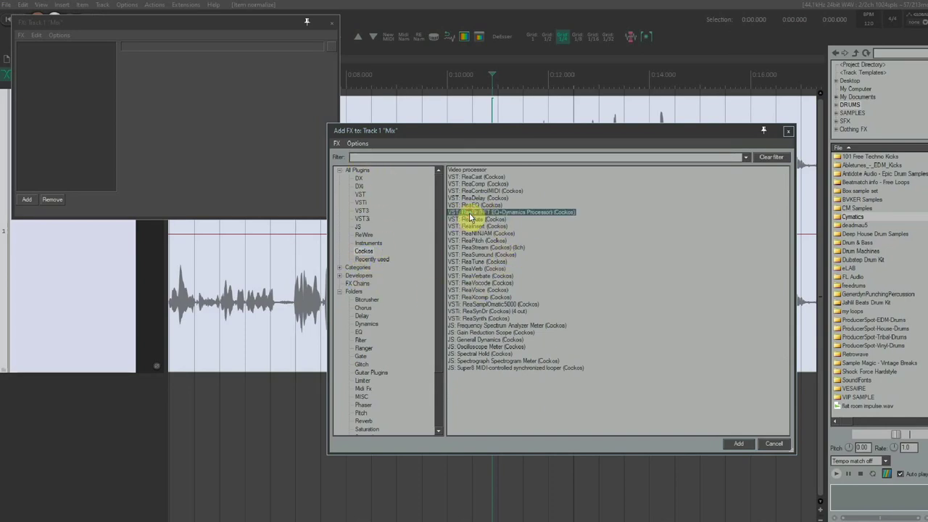
double_click(470, 213)
drag(290, 25, 627, 202)
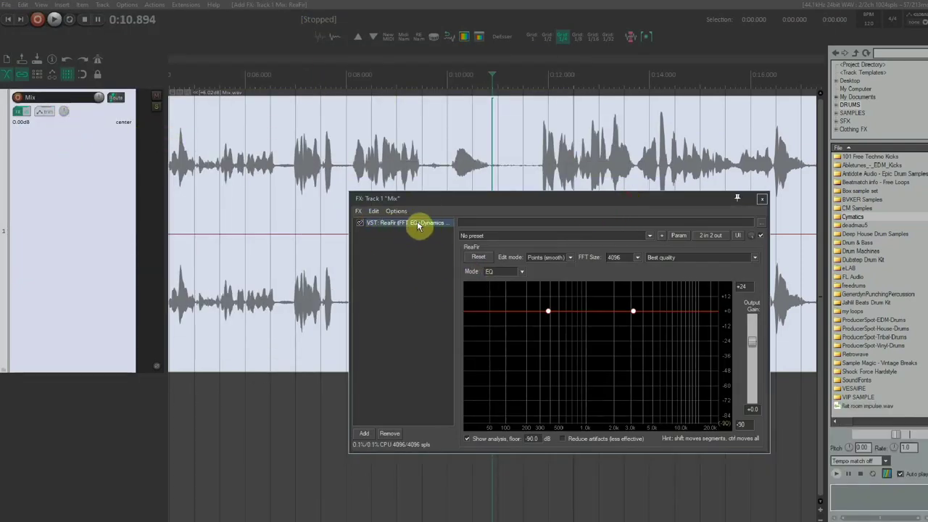
Move the Mix track's effects window clear of the quiet gap and close it.
drag(523, 200, 486, 191)
click(352, 253)
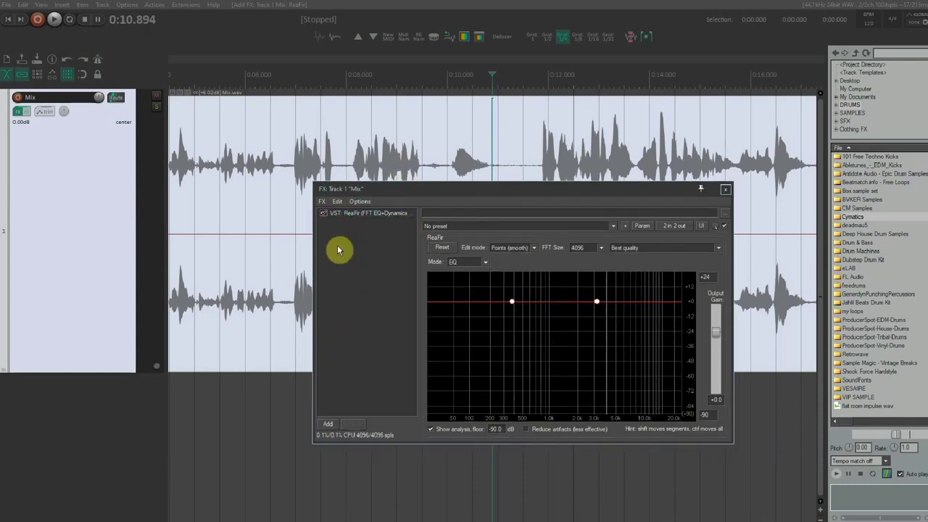
drag(490, 191, 536, 245)
scroll(514, 182, up, 2)
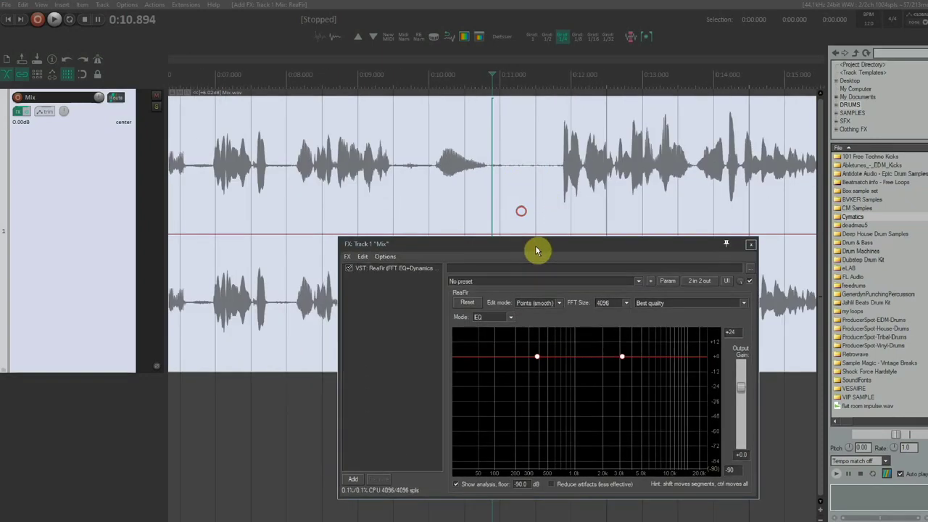
click(750, 244)
Try a time selection from about 0:11.05 to 0:11.54 in the quiet gap, playing it before removing the selection.
scroll(641, 223, up, 3)
click(533, 199)
scroll(532, 199, up, 1)
scroll(533, 201, down, 2)
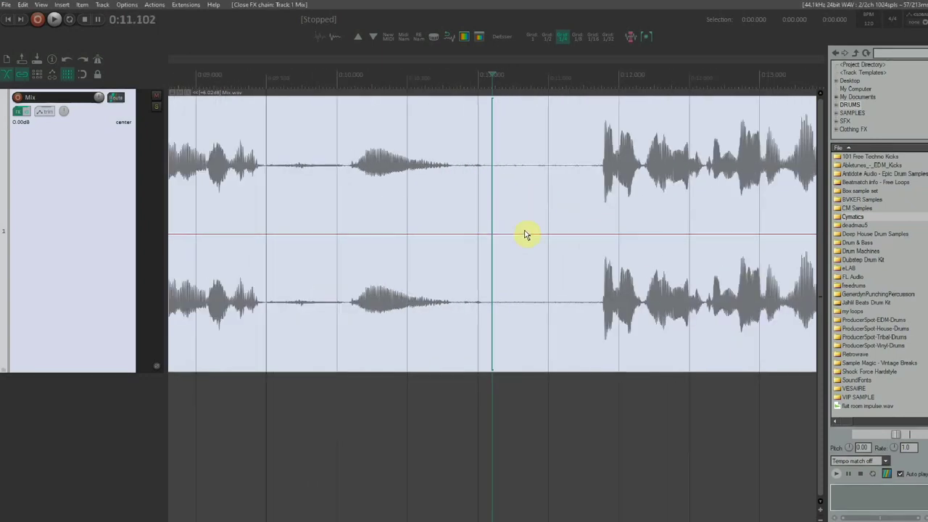
scroll(501, 157, down, 2)
scroll(500, 160, up, 4)
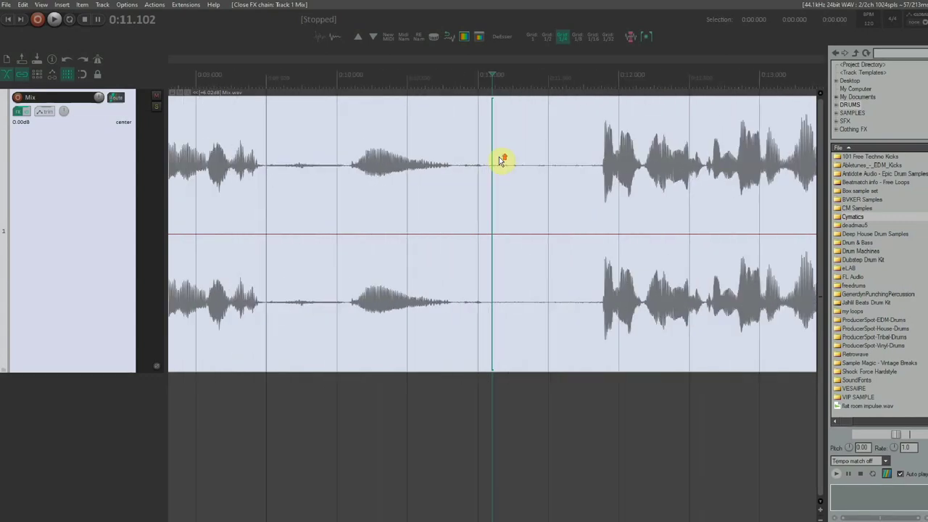
click(481, 88)
drag(479, 88, 611, 82)
key(space)
key(space)
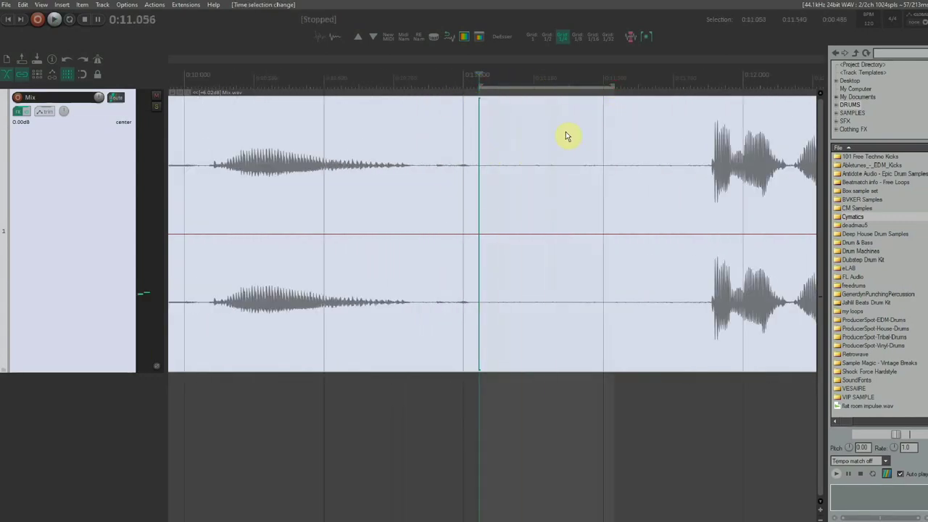
click(502, 85)
key(Escape)
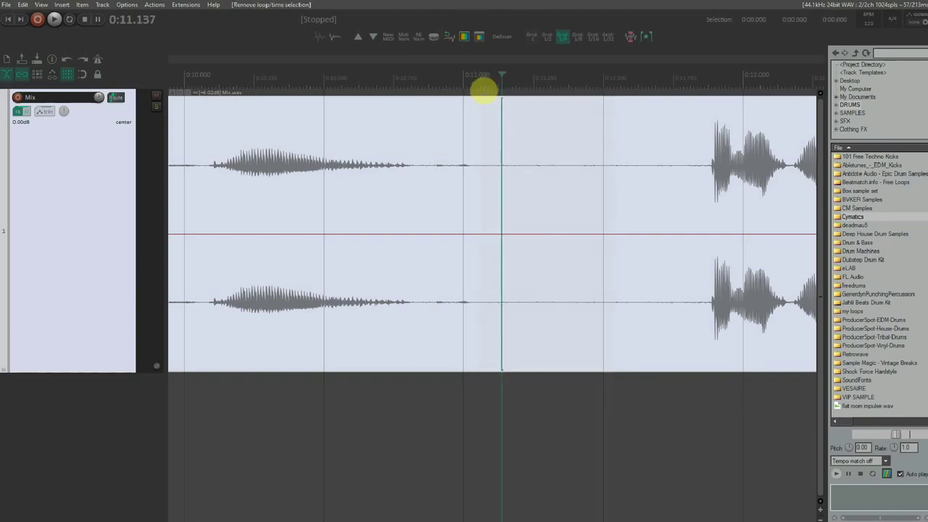
Select the quiet gap from about 0:11.07 to 0:11.57 and play it with repeat turned on.
click(484, 86)
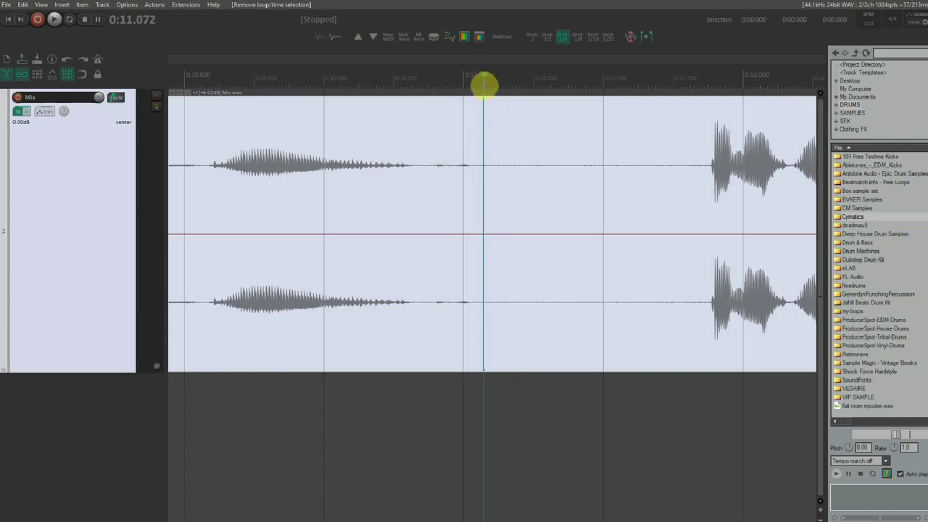
drag(483, 86, 623, 86)
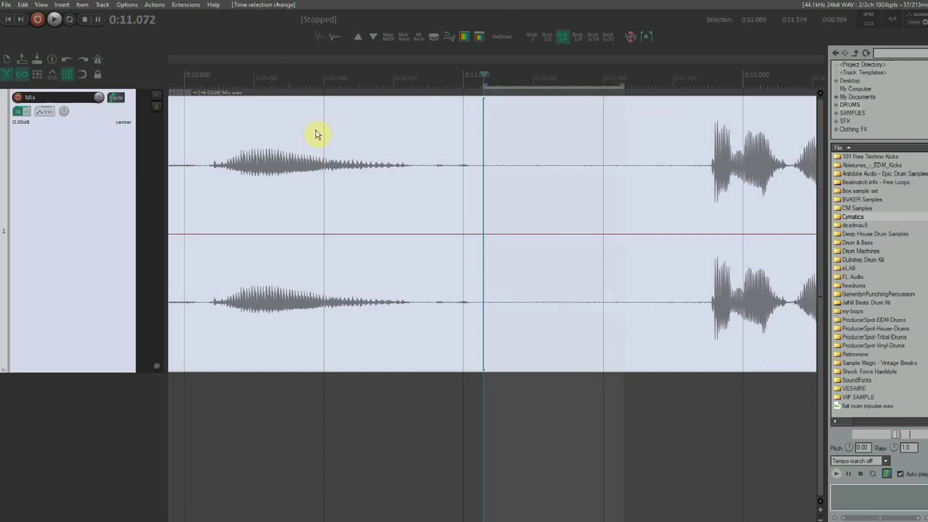
click(69, 20)
key(space)
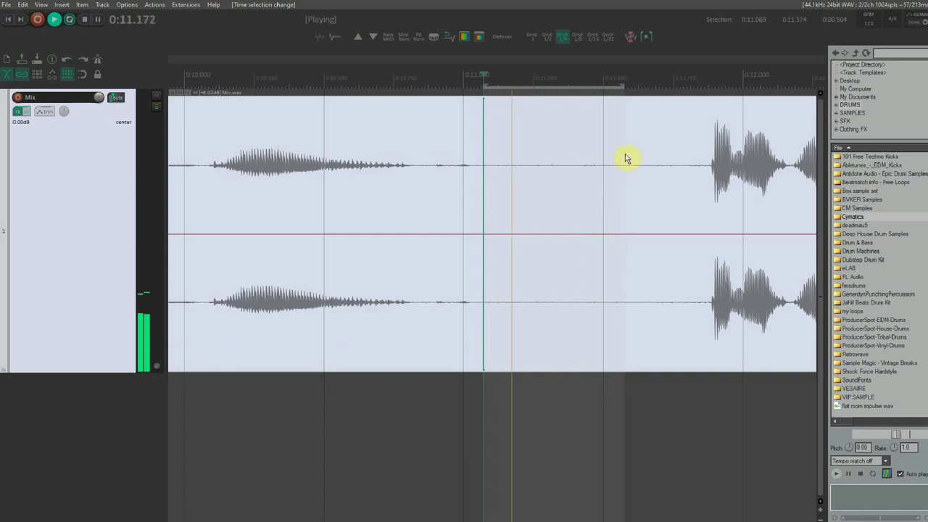
key(space)
Shorten the time selection to end at about 0:11.43 and play the looped section.
drag(623, 87, 583, 91)
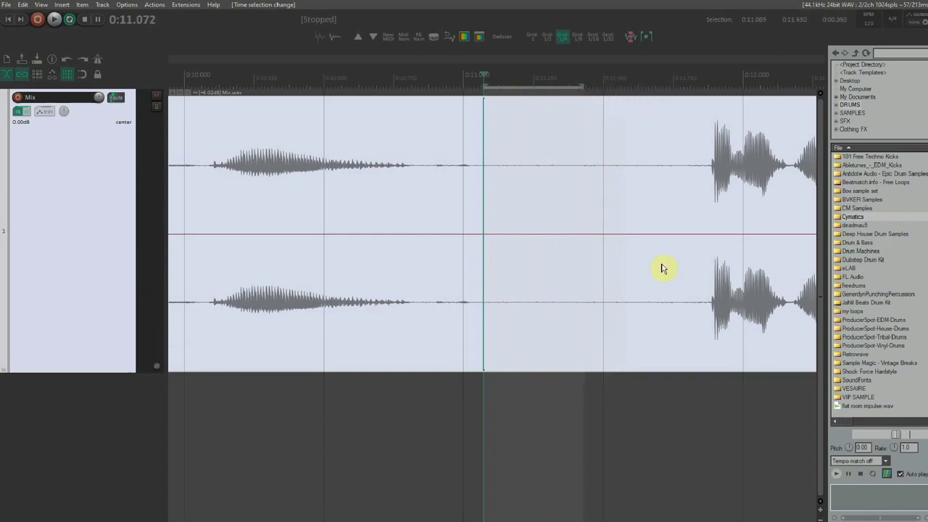
key(space)
key(space)
key(space)
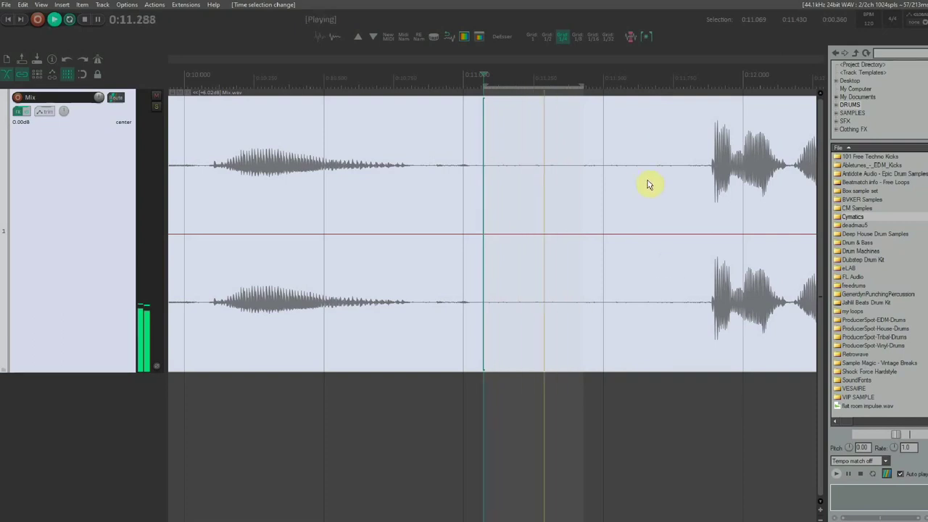
Stop playback, open the Mix track's effects window and set ReaFir to Subtract mode with Precise edit mode.
key(space)
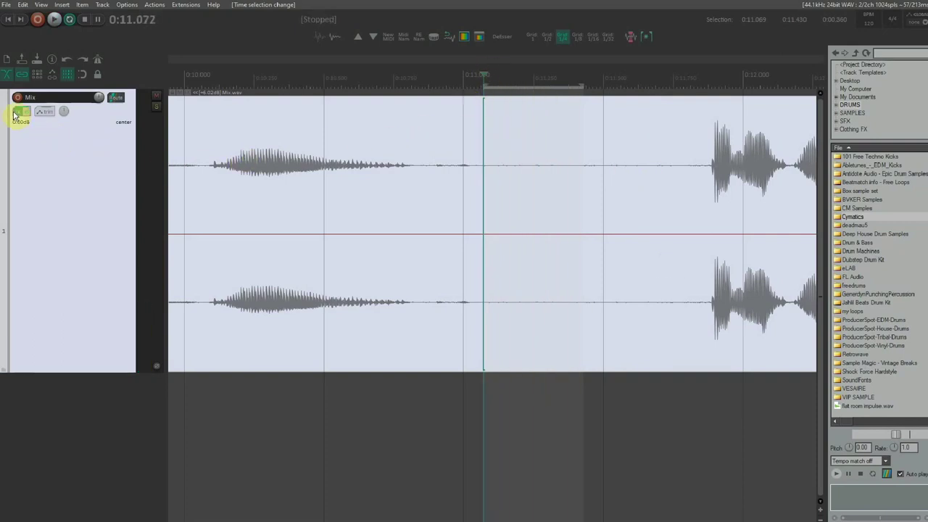
click(16, 113)
drag(497, 263, 248, 127)
drag(510, 377, 613, 430)
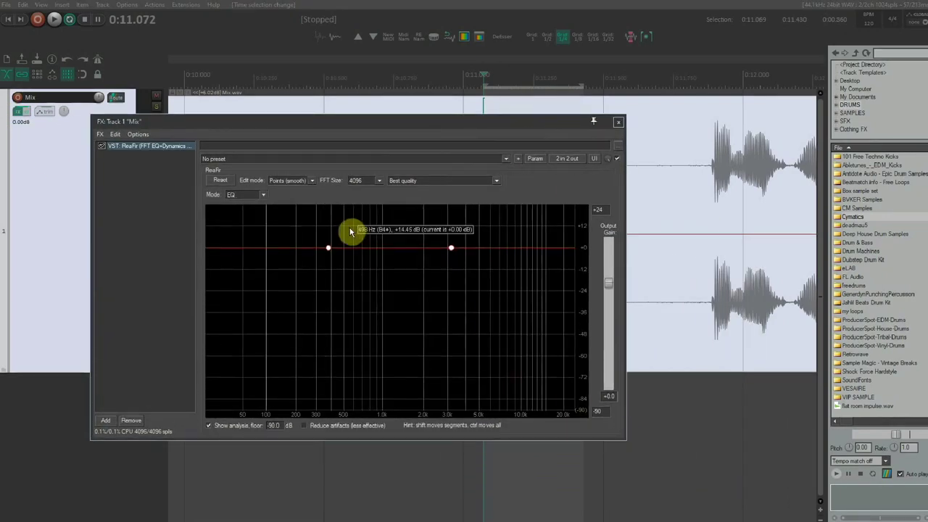
click(261, 195)
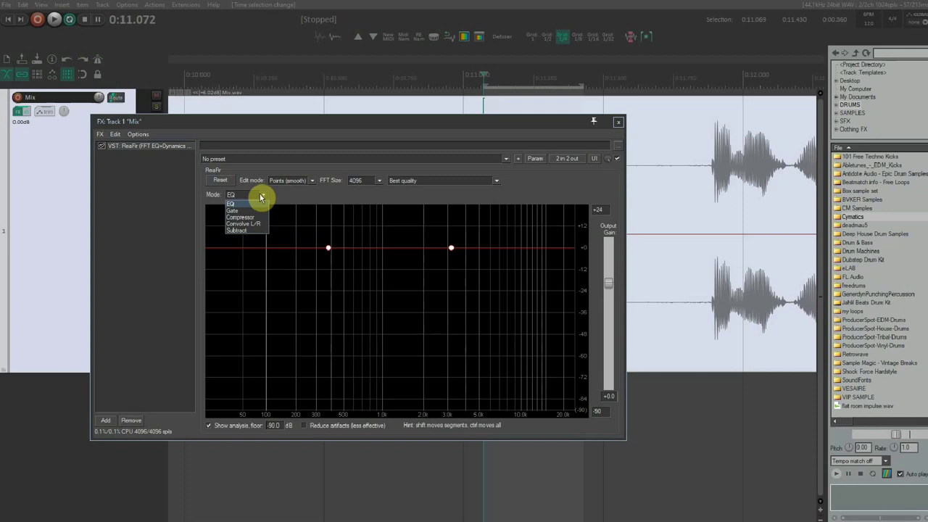
click(237, 232)
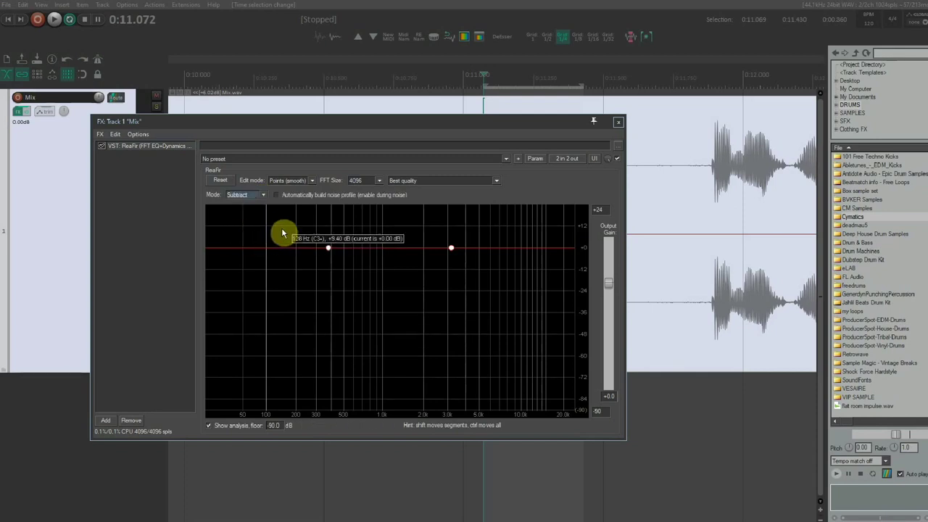
click(308, 182)
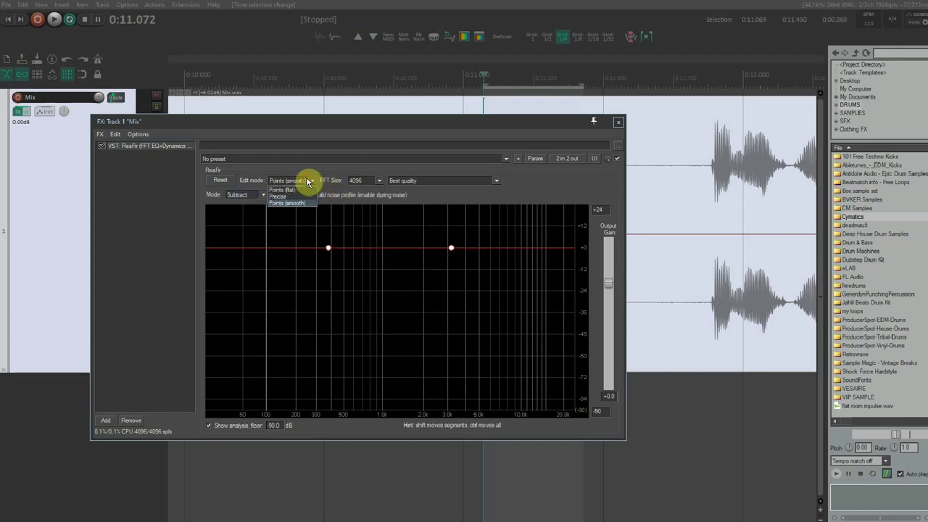
click(276, 200)
drag(418, 123, 486, 205)
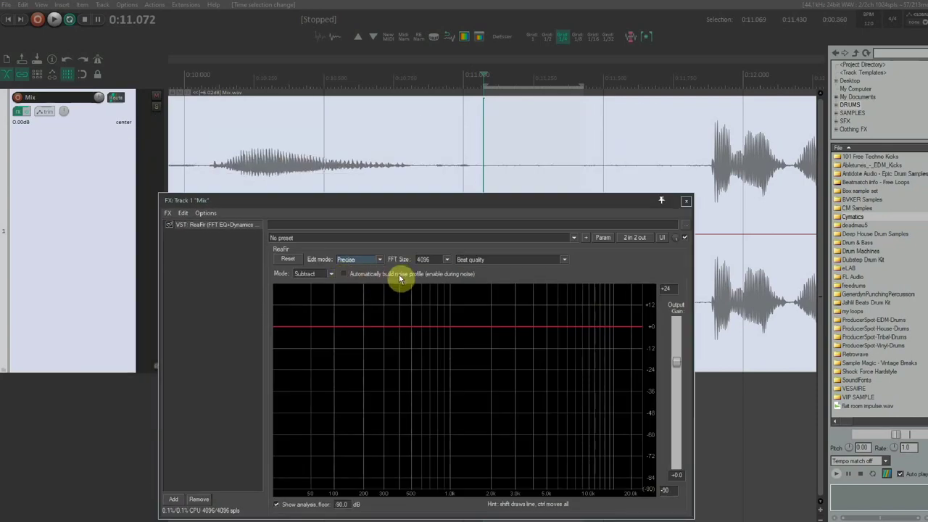
Build ReaFir's noise profile automatically while playing the looped quiet gap, and turn off automatic profile building after stopping.
click(345, 274)
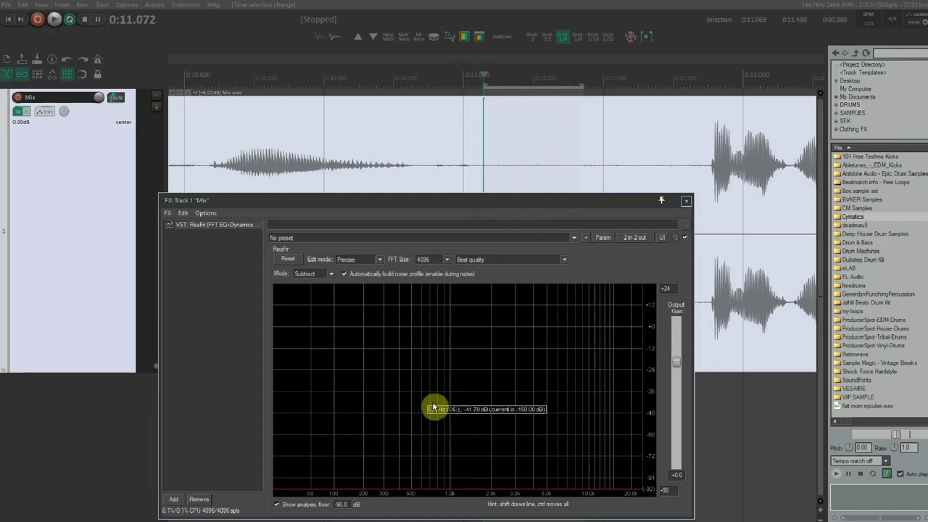
click(53, 19)
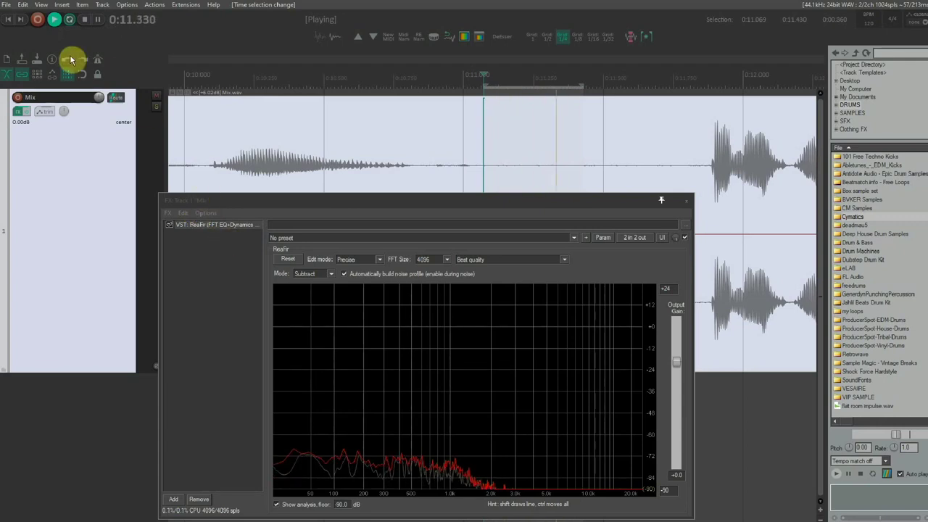
click(84, 20)
click(345, 274)
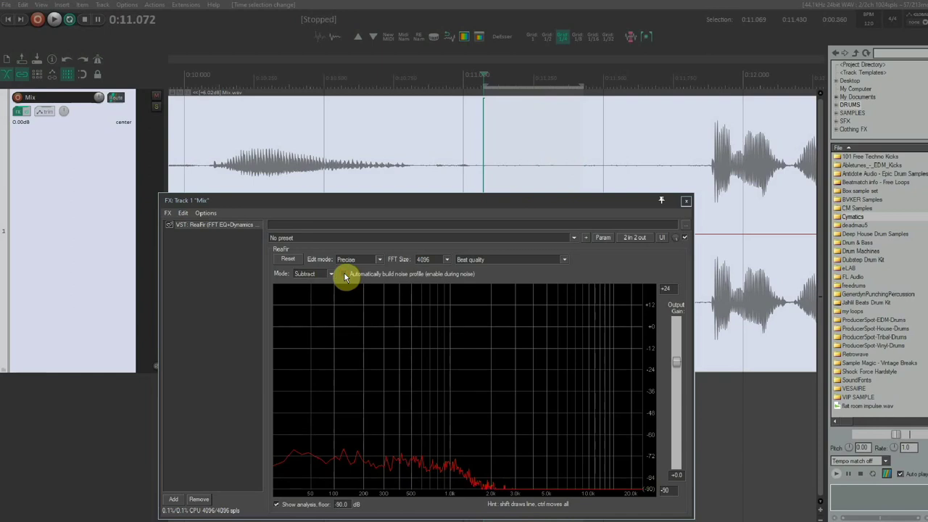
Remove the time selection and play the noise-reduced recording from about 0:08.74 with ReaFir open.
scroll(463, 142, down, 3)
key(Escape)
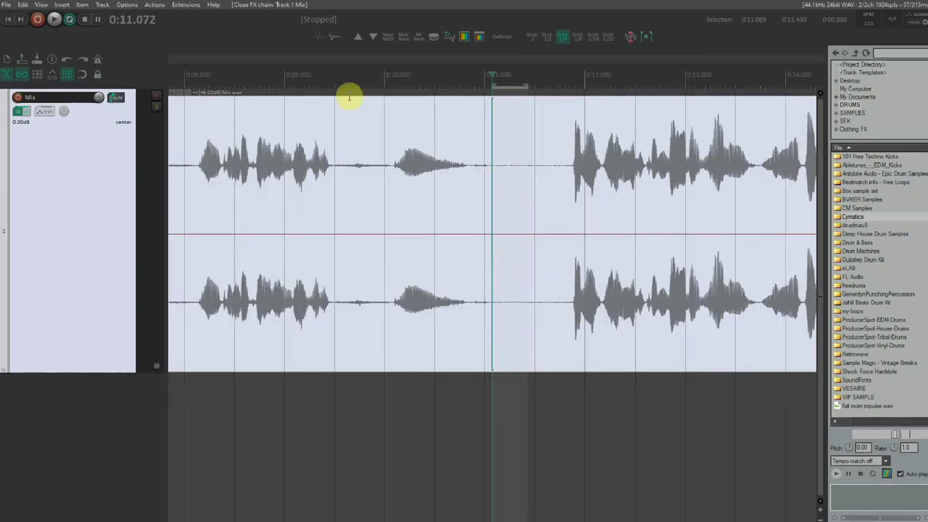
key(Escape)
click(18, 111)
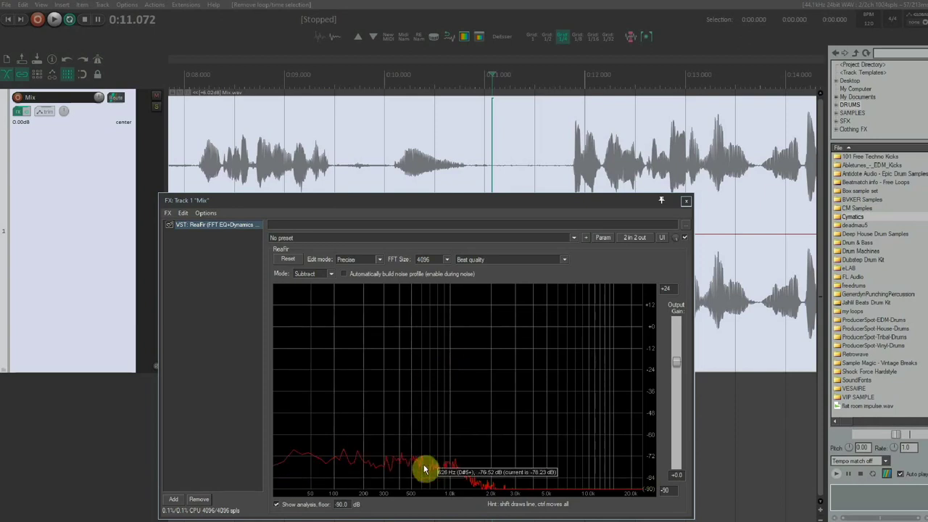
click(258, 78)
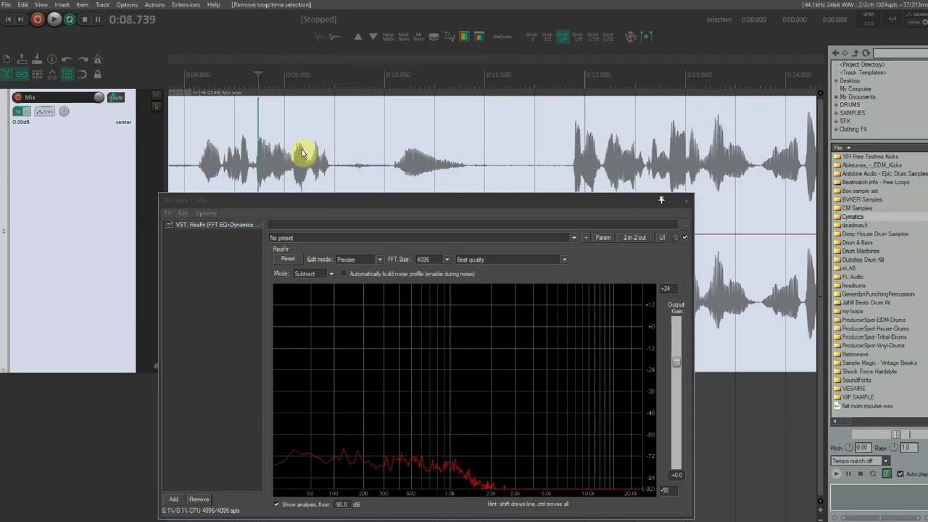
key(space)
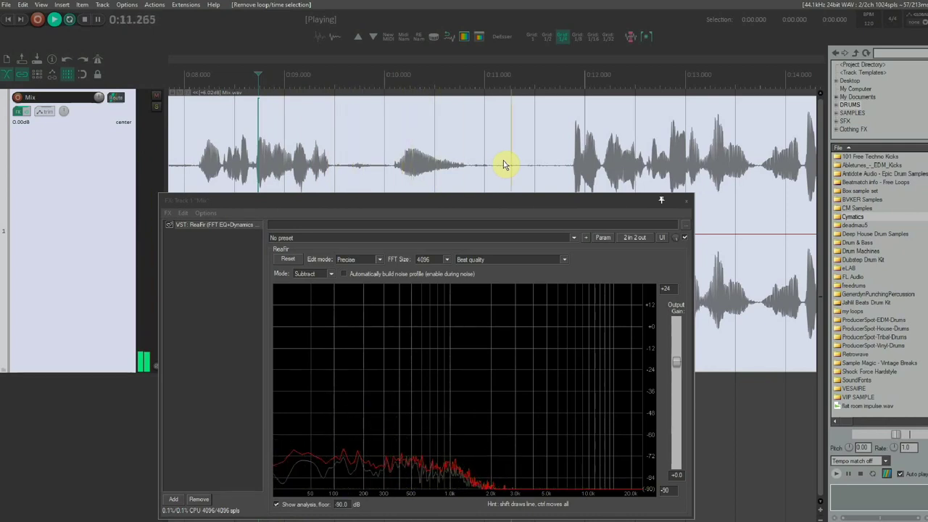
key(space)
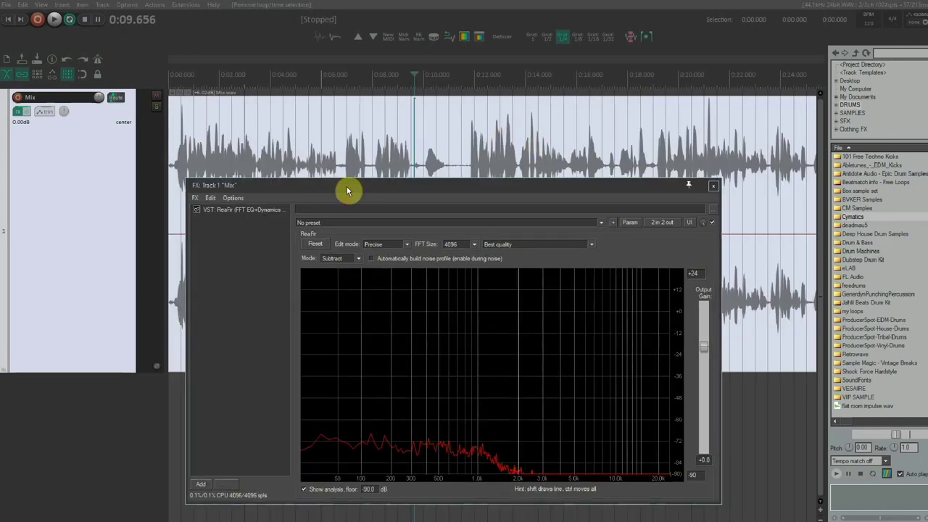
Add the Cockos ReaEQ plugin to the Mix track's effects chain after ReaFir.
drag(361, 185, 404, 207)
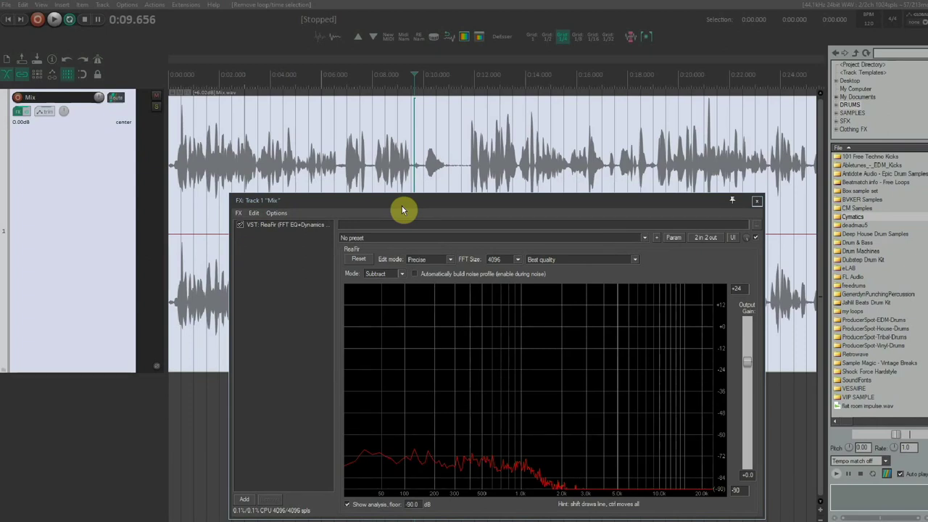
click(244, 500)
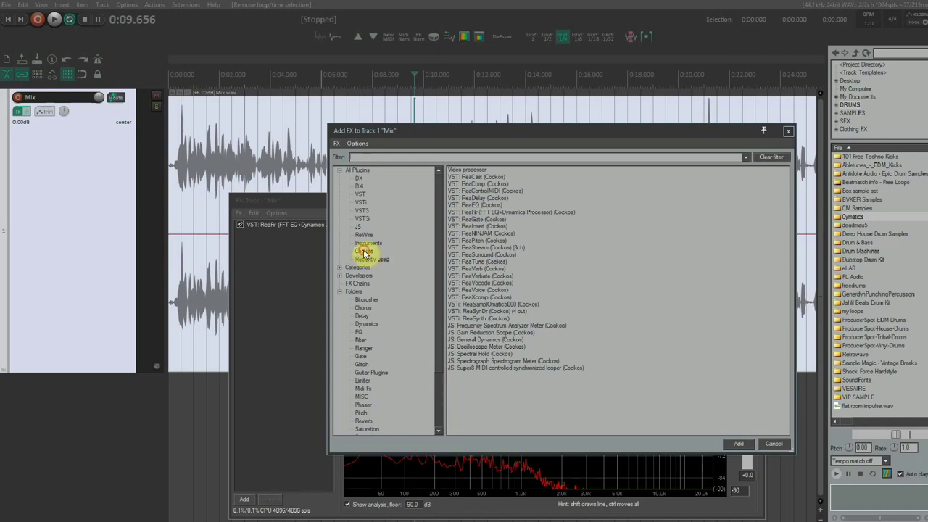
double_click(478, 207)
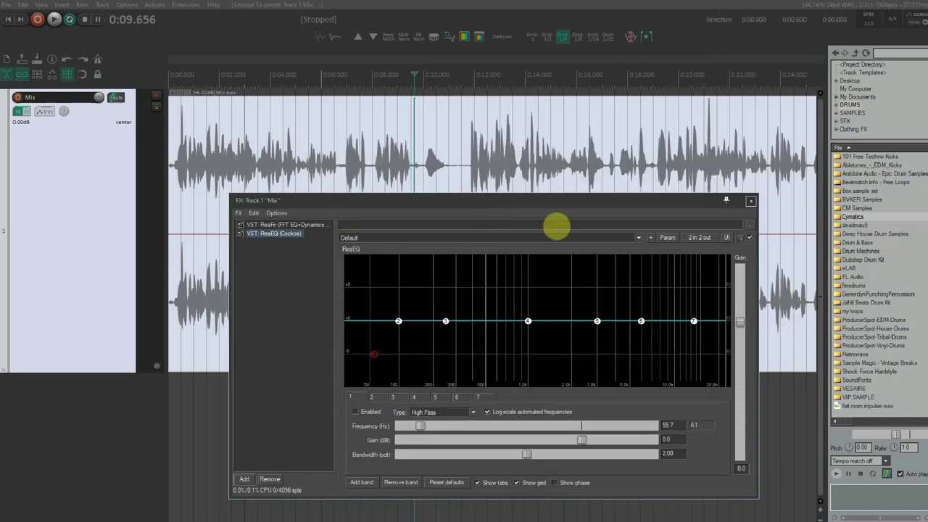
Reset ReaEQ to its factory default preset and enlarge the effects window.
drag(530, 203, 490, 172)
click(359, 207)
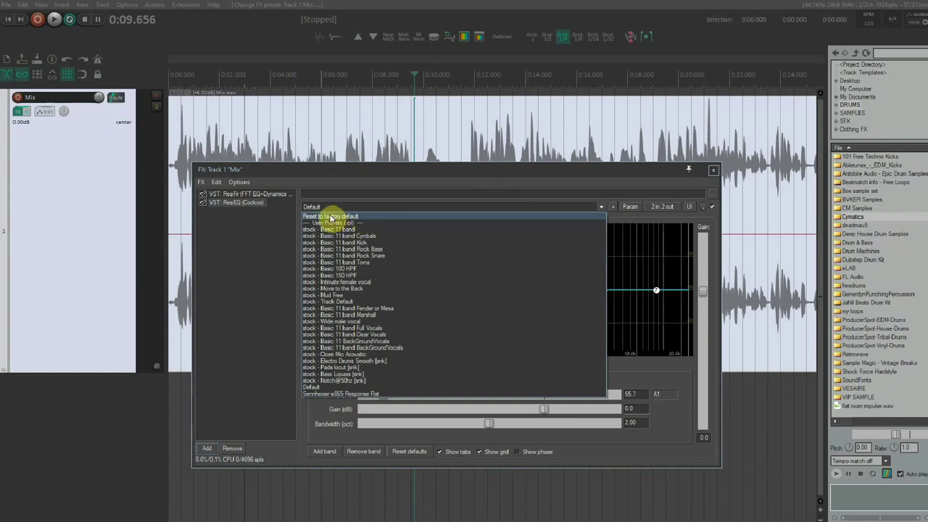
click(332, 216)
drag(490, 171, 459, 104)
drag(695, 404, 773, 495)
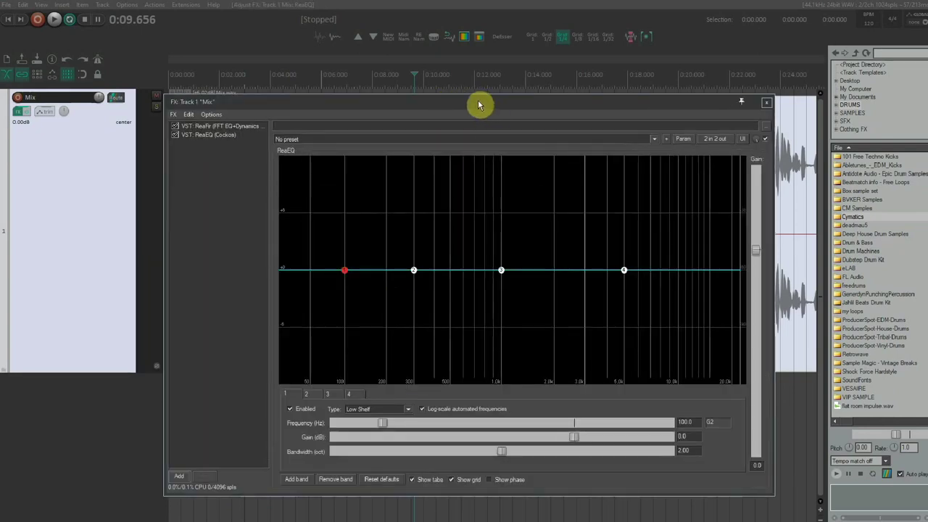
mouse_move(479, 105)
mouse_down()
mouse_move(472, 237)
mouse_move(504, 209)
mouse_move(536, 219)
mouse_move(478, 87)
mouse_up()
Play the recording from the start and examine its frequency spectrum in a further enlarged ReaEQ window.
click(10, 21)
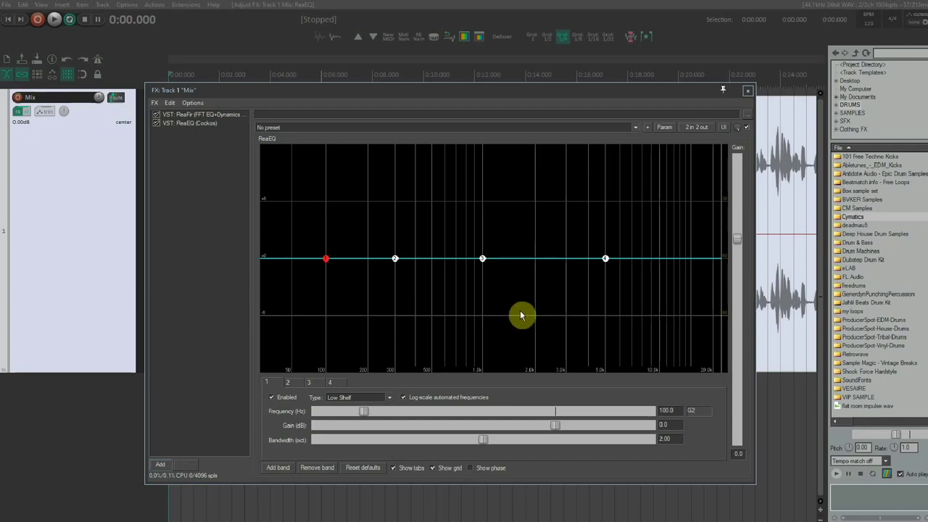
click(316, 384)
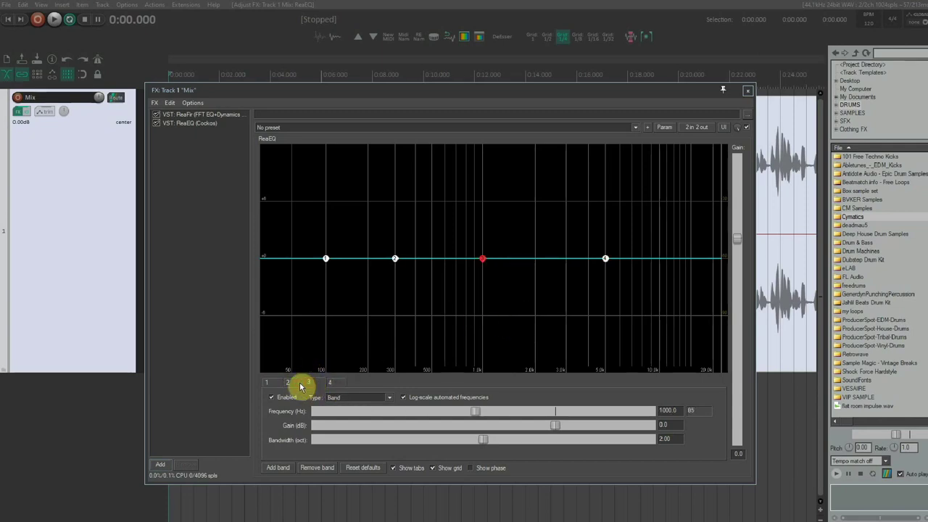
click(279, 384)
drag(424, 96, 498, 166)
key(space)
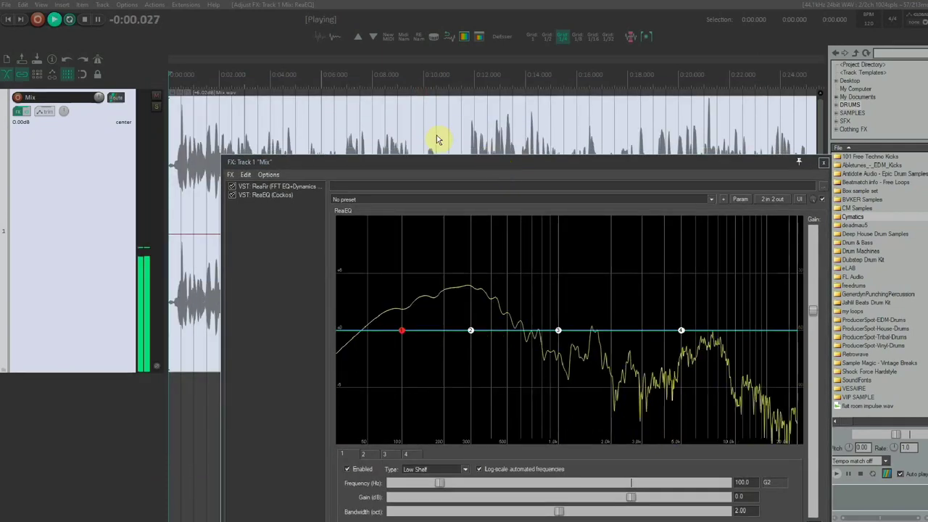
drag(650, 166, 532, 95)
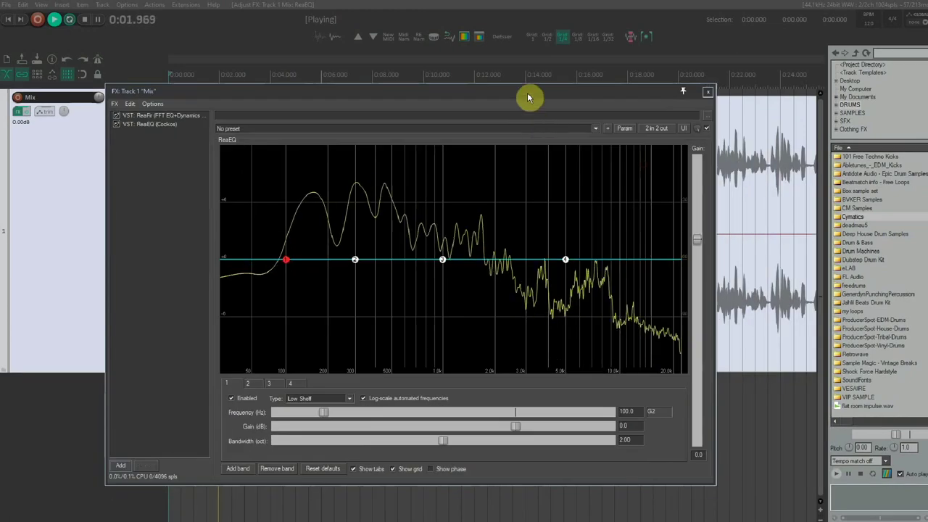
drag(720, 487, 839, 503)
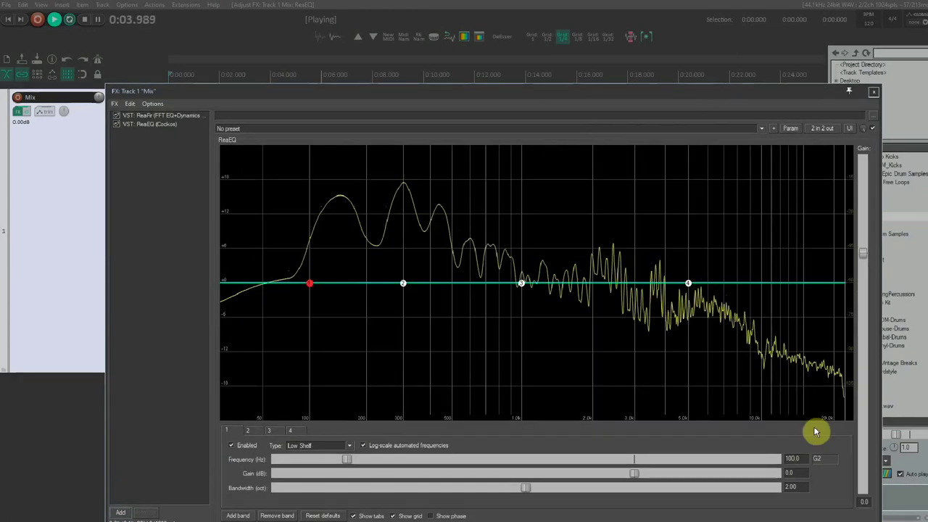
drag(647, 85, 574, 31)
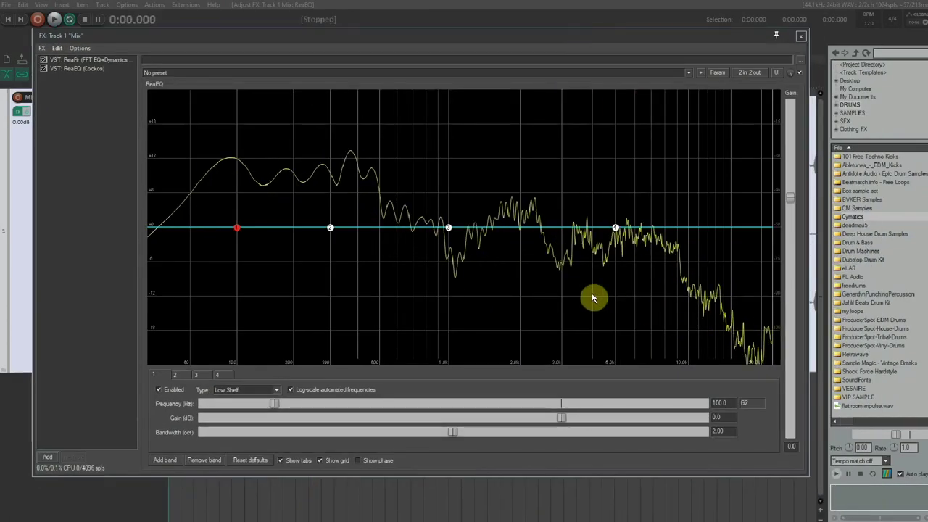
key(space)
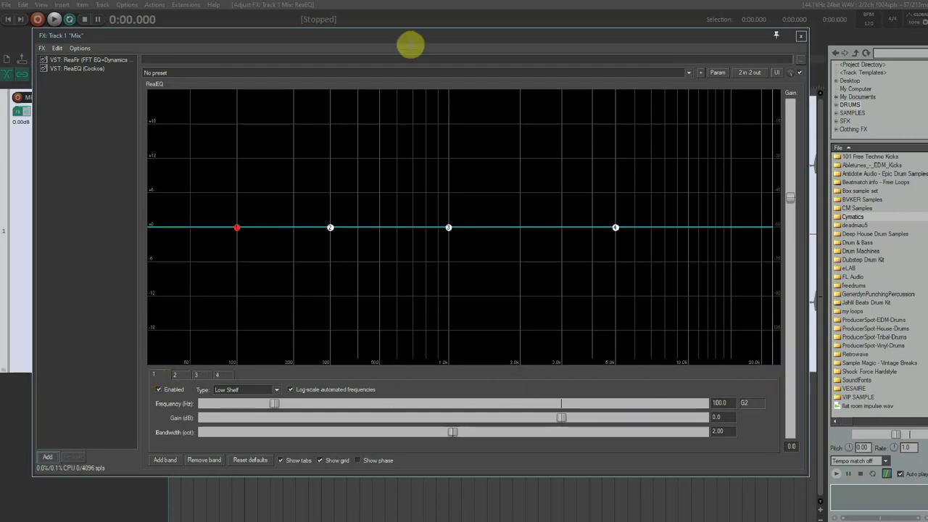
Change ReaEQ band 1 to a High Pass filter at about 204.7 Hz with a bandwidth of 1.64 octaves.
drag(408, 45, 533, 103)
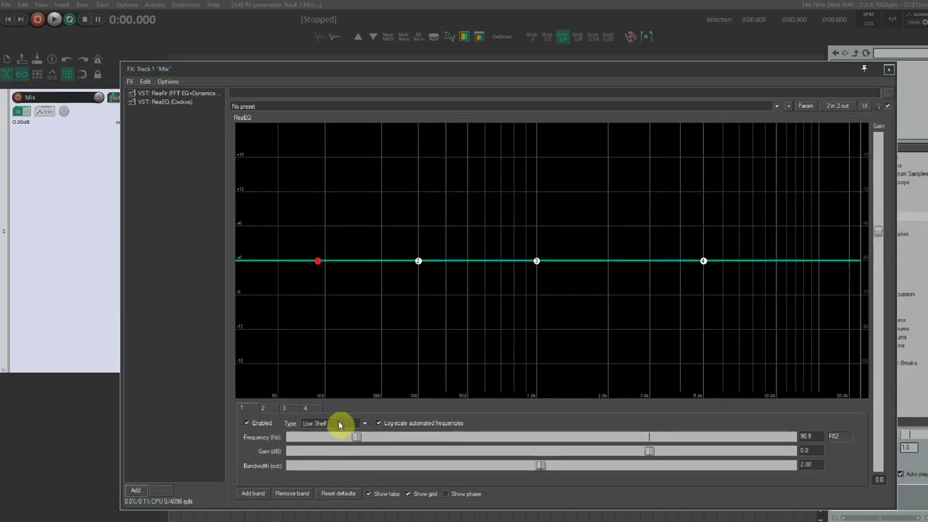
click(332, 423)
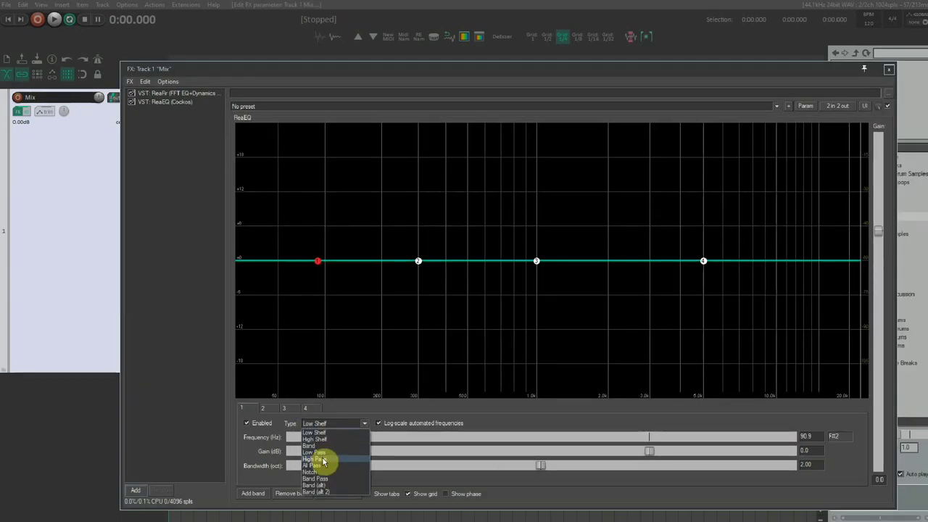
click(323, 462)
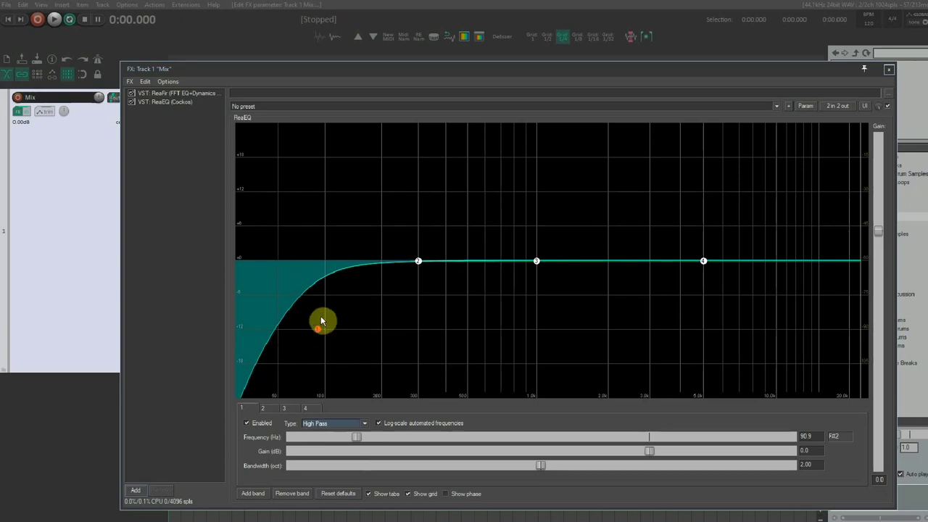
drag(320, 328, 383, 330)
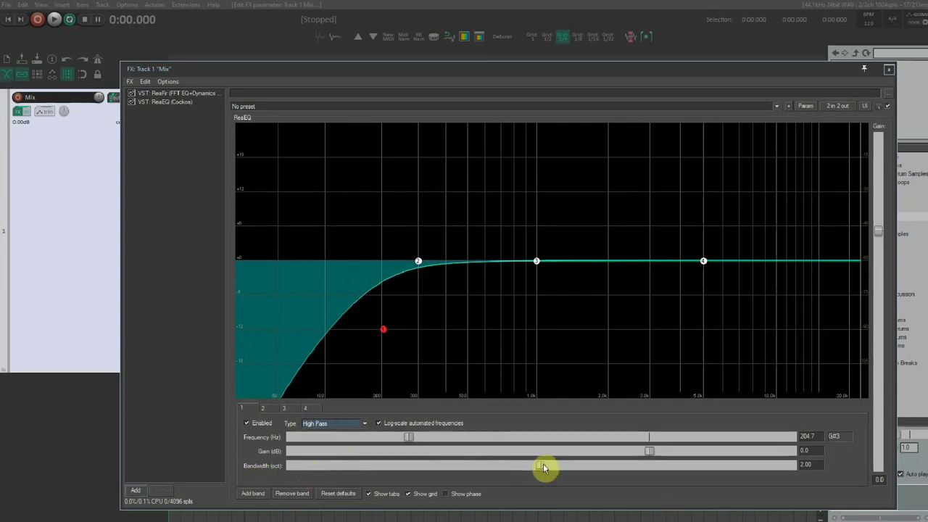
drag(542, 465, 495, 475)
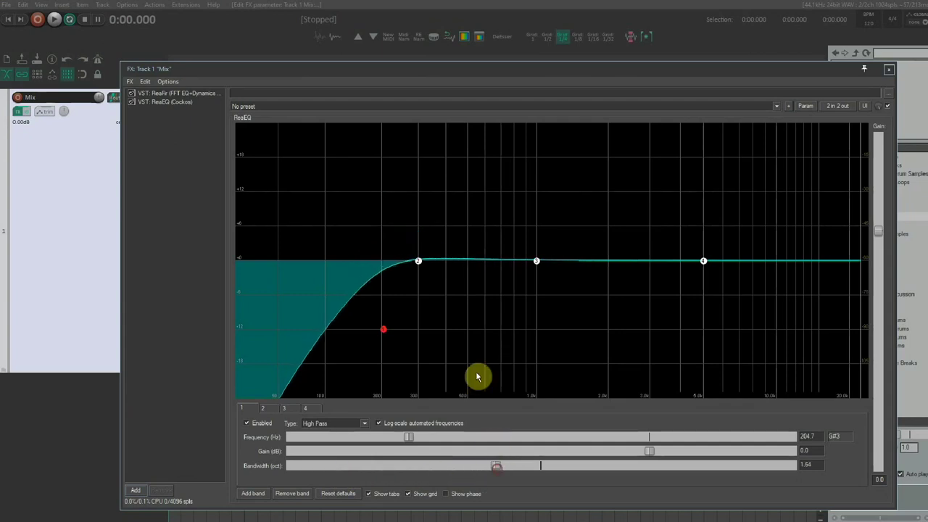
Compare the recording from the start with ReaEQ's high-pass band enabled and disabled, leaving the band enabled.
key(space)
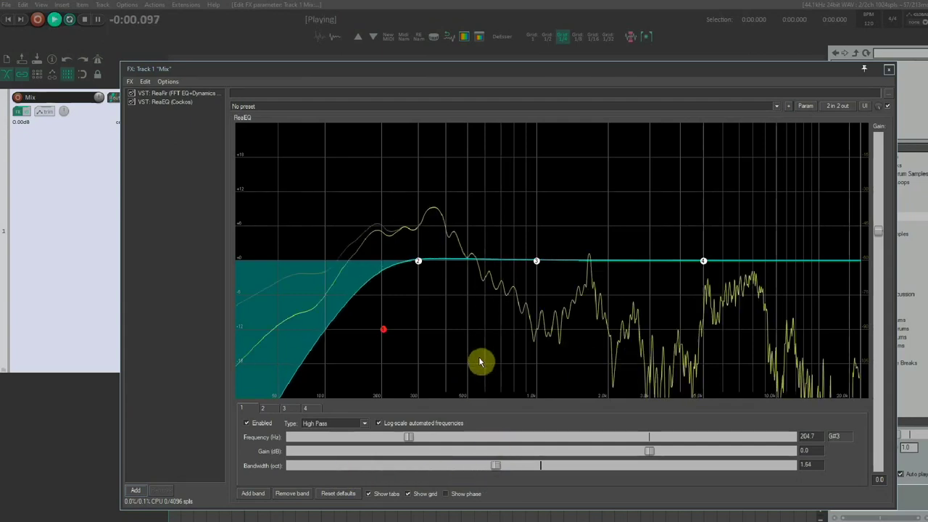
key(space)
double_click(384, 332)
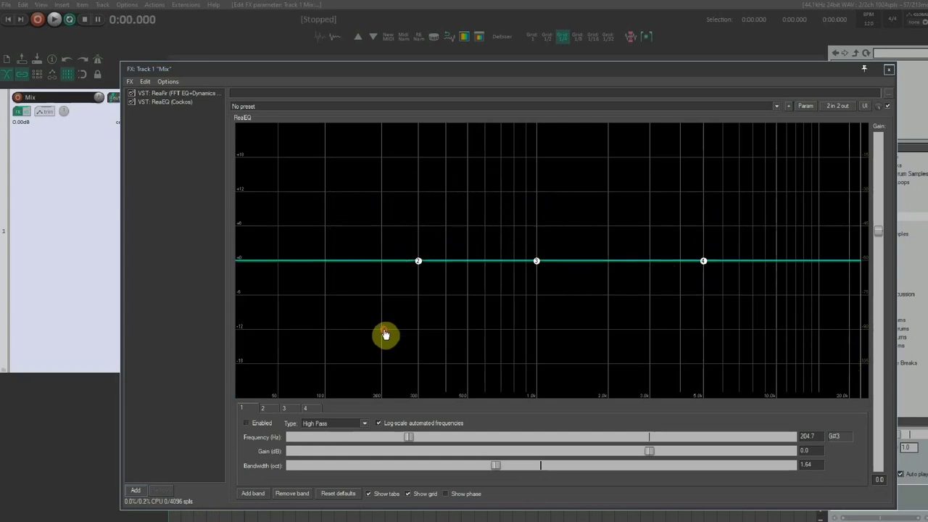
key(space)
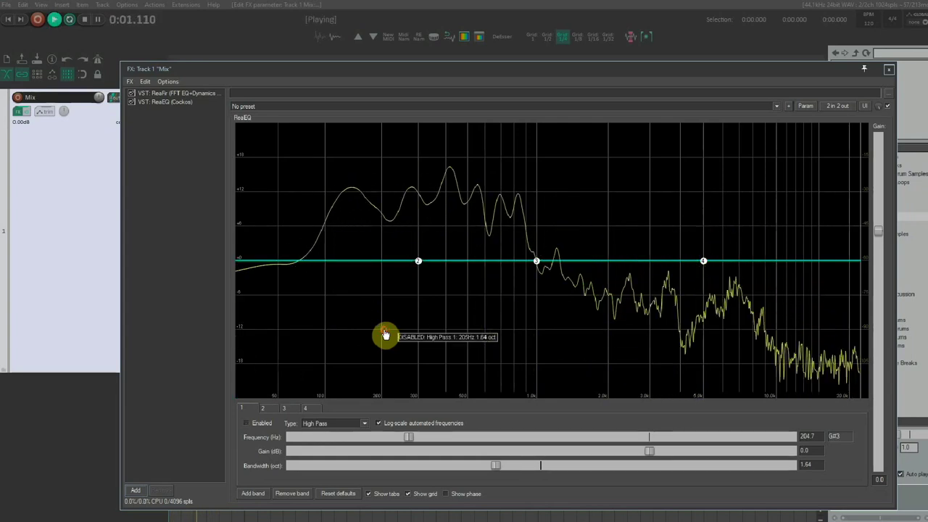
double_click(384, 333)
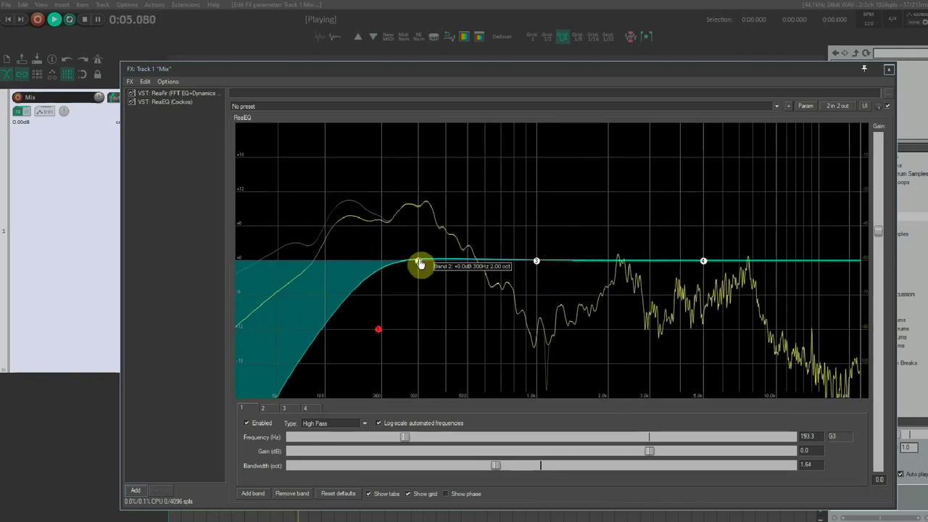
Refine ReaEQ's band 1 high-pass to 178.2 Hz with a bandwidth of 1.67 octaves and stop playback.
click(418, 264)
drag(381, 334, 373, 331)
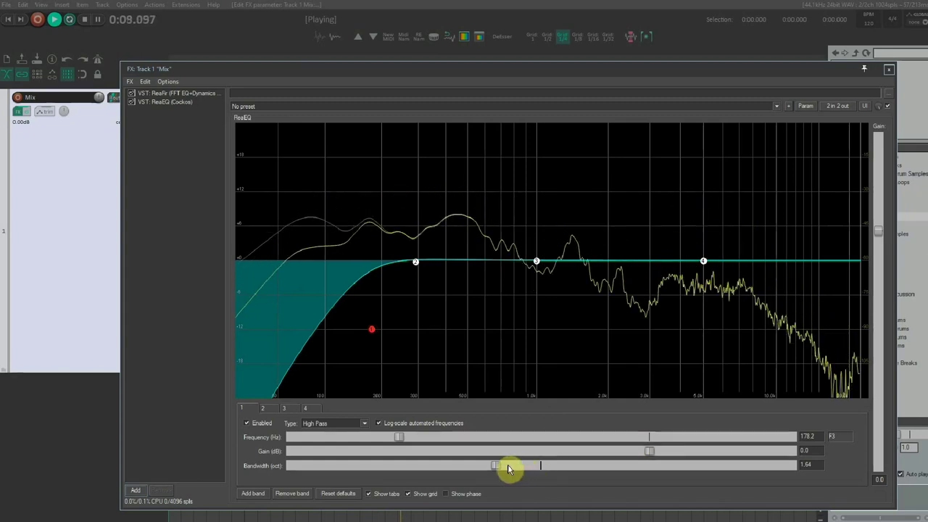
drag(496, 467, 499, 467)
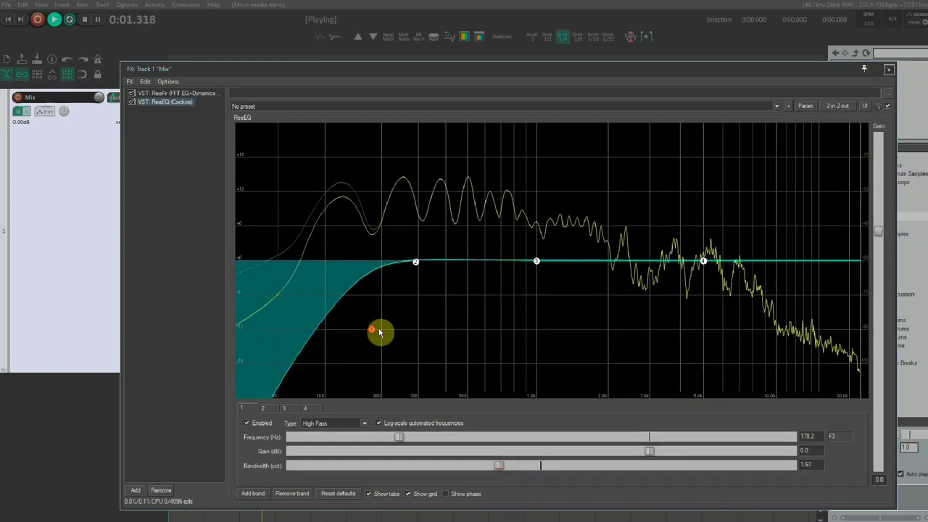
key(space)
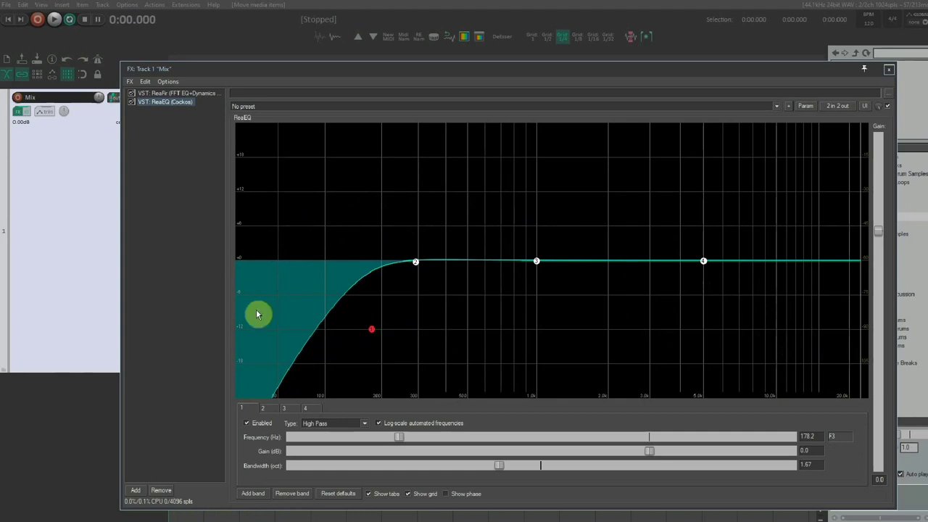
Shape band 3 into a narrow boost of 23.8 dB at about 1638 Hz with a bandwidth of 0.39 octaves.
drag(536, 261, 580, 261)
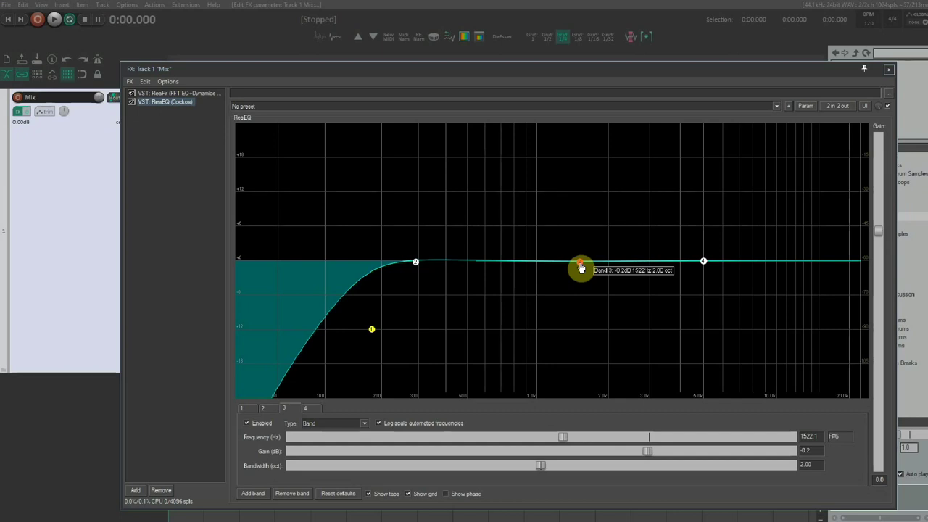
drag(581, 267, 583, 267)
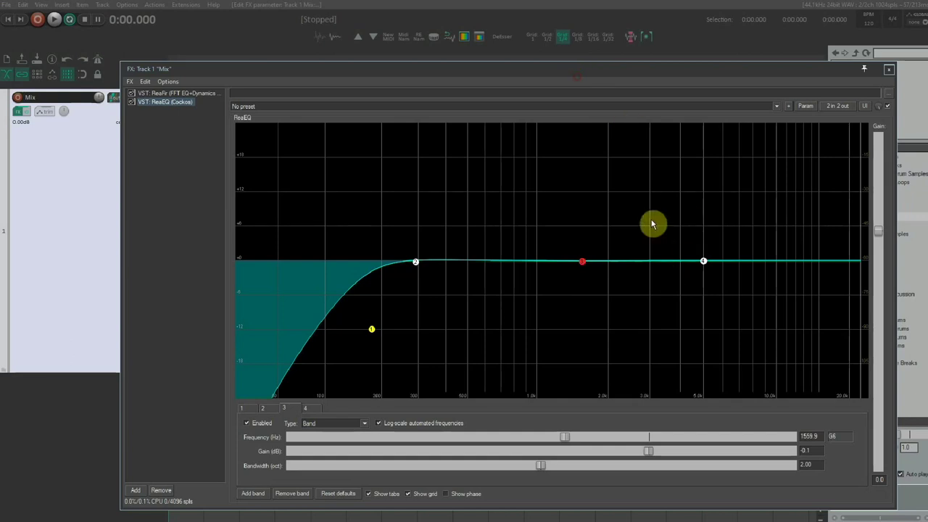
drag(586, 262, 588, 125)
drag(540, 468, 345, 477)
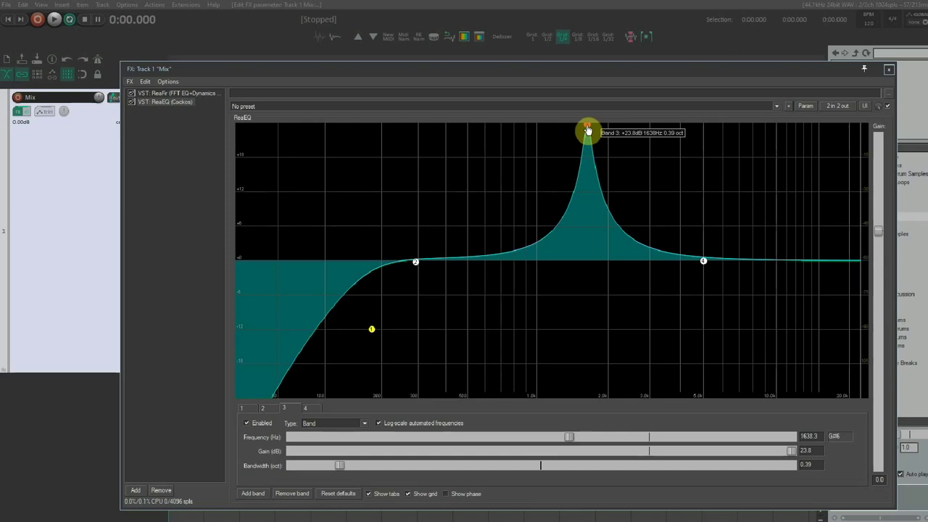
Sweep the boosted band 3 peak to about 2317 Hz while playing the recording from the start, ending with playback stopped.
key(space)
drag(588, 131, 624, 124)
key(space)
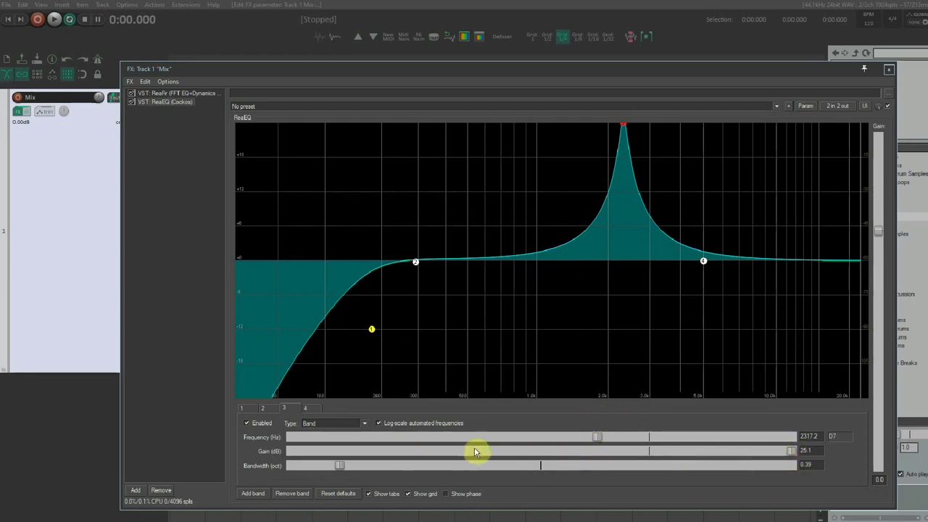
Turn band 3's boost into a cut of about -5.6 dB at 2317 Hz.
drag(795, 461, 600, 466)
drag(623, 291, 625, 297)
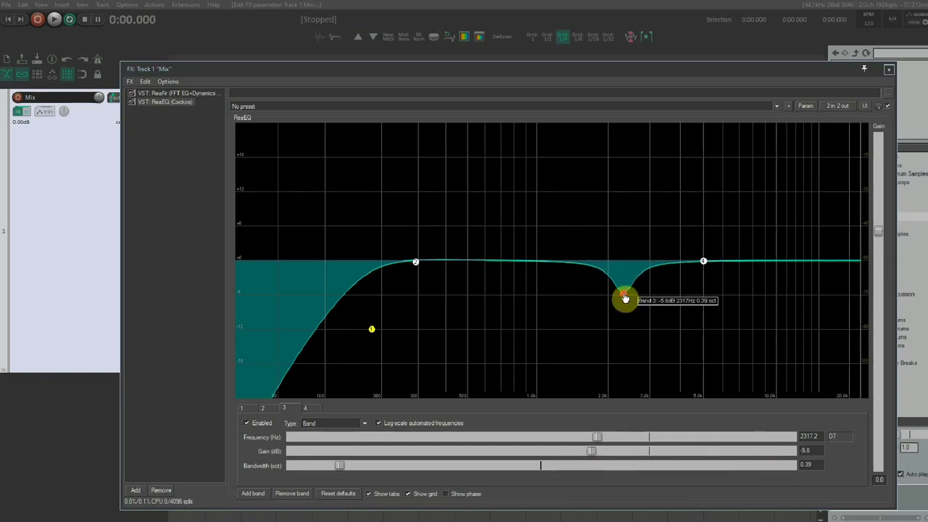
click(415, 261)
click(625, 297)
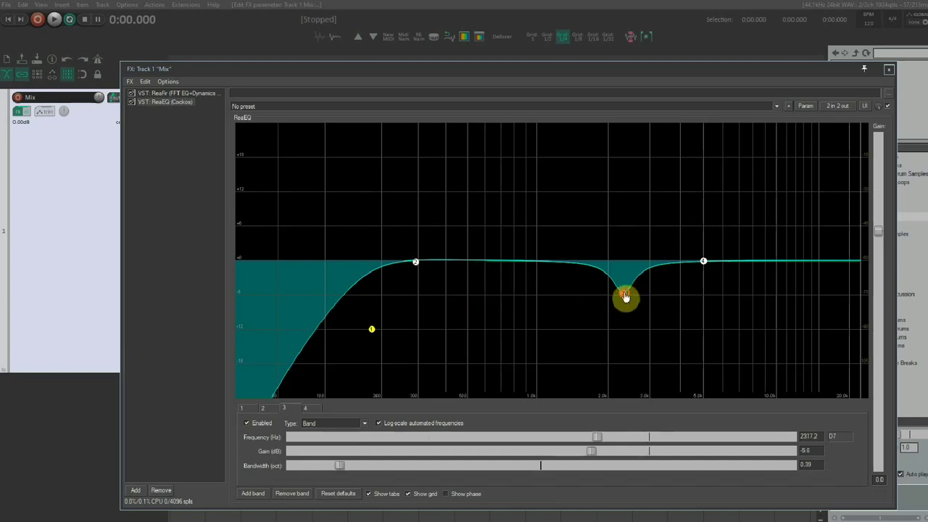
Try wider and narrower bandwidths on band 3's cut, settling on 0.20 octaves.
scroll(624, 300, up, 5)
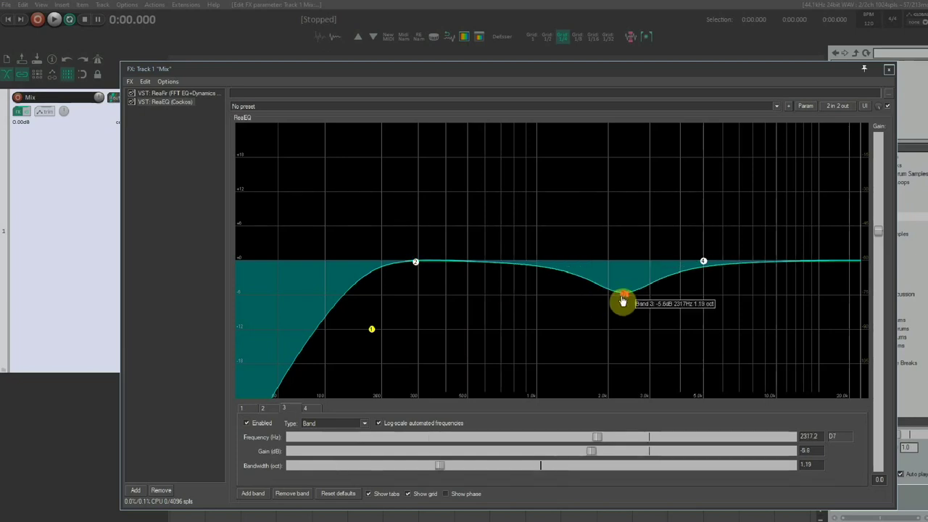
scroll(623, 300, down, 8)
scroll(623, 300, up, 5)
scroll(623, 300, down, 3)
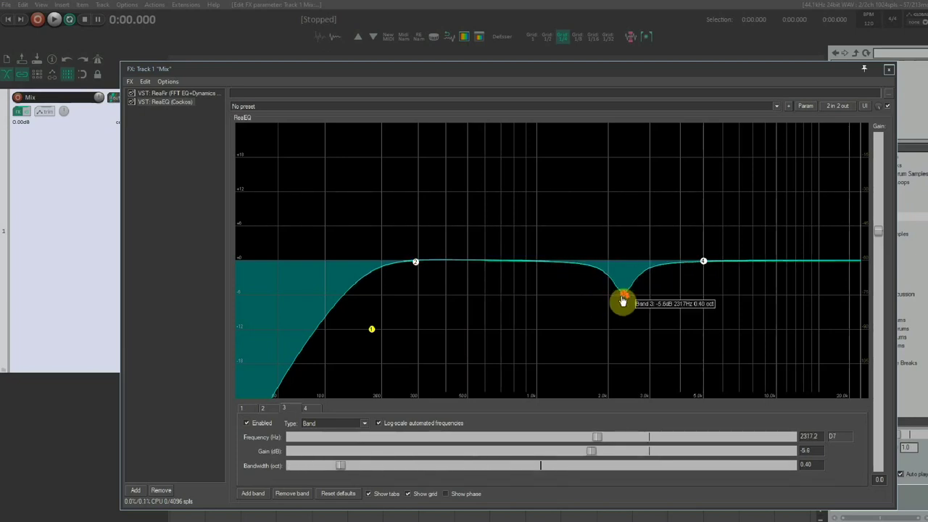
scroll(622, 300, down, 3)
scroll(622, 300, up, 3)
key(space)
scroll(622, 300, down, 2)
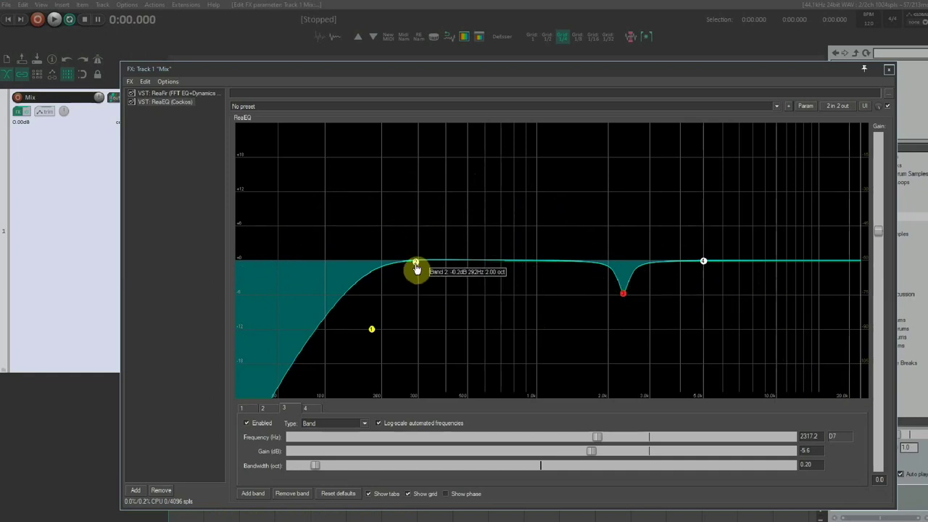
Boost band 2 into a narrow 0.40-octave peak and sweep it to about 812 Hz during playback.
drag(417, 268, 446, 265)
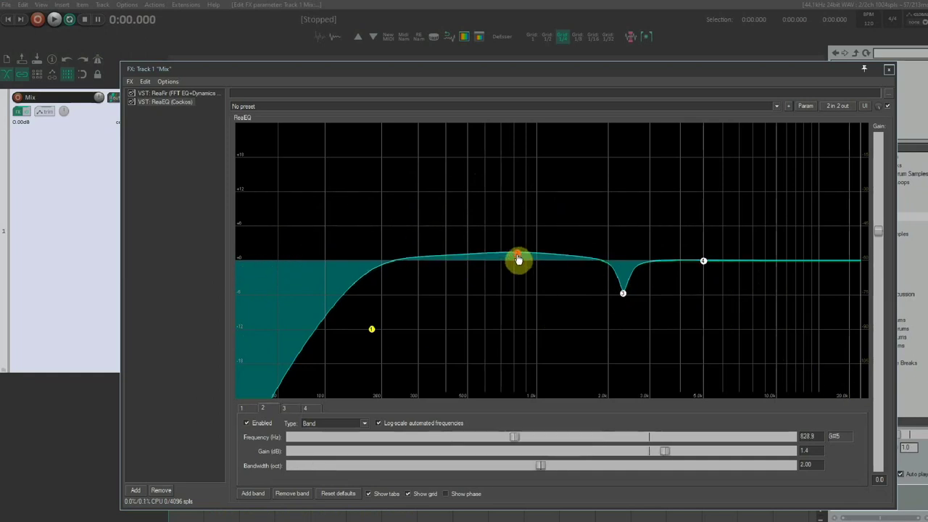
drag(518, 258, 527, 118)
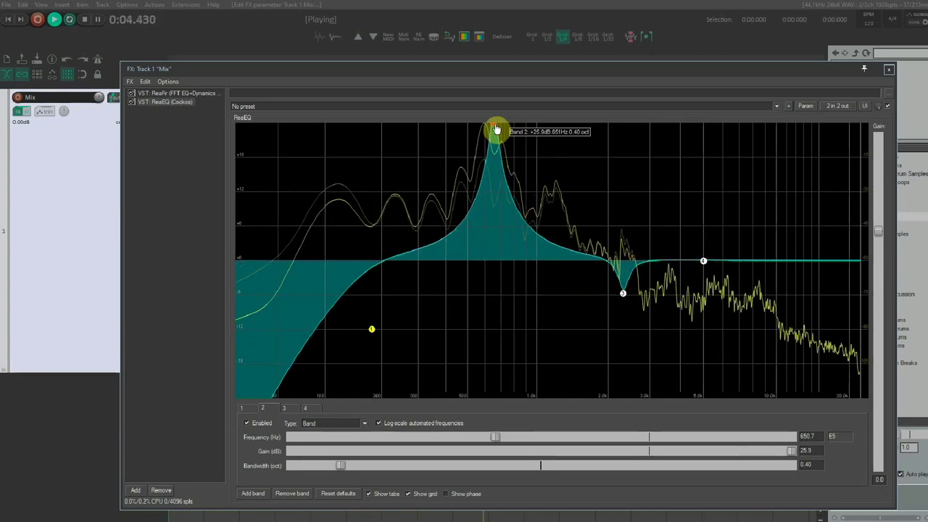
drag(493, 129, 517, 129)
key(space)
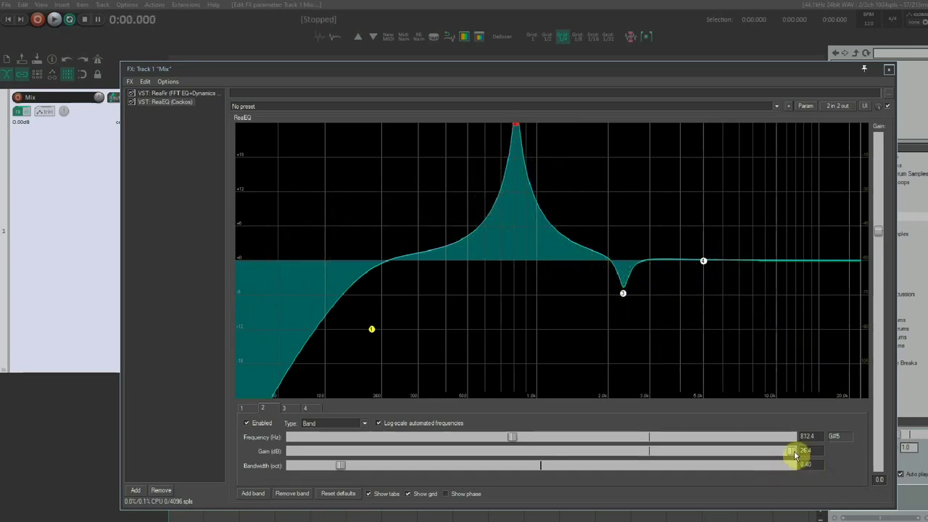
Turn band 2's boost into a cut of -5.3 dB with a bandwidth of 0.20 octaves.
drag(791, 451, 600, 458)
scroll(517, 296, down, 2)
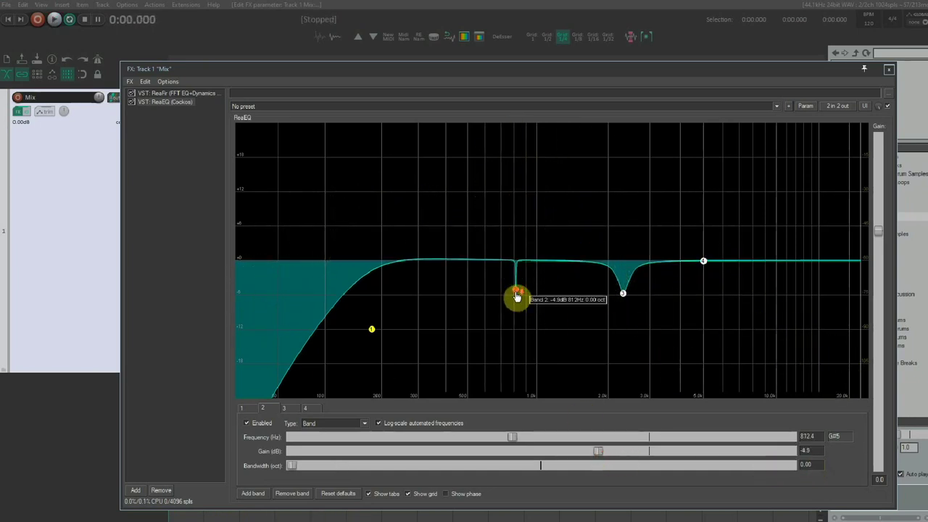
scroll(517, 297, up, 2)
scroll(516, 297, down, 1)
drag(517, 296, 517, 299)
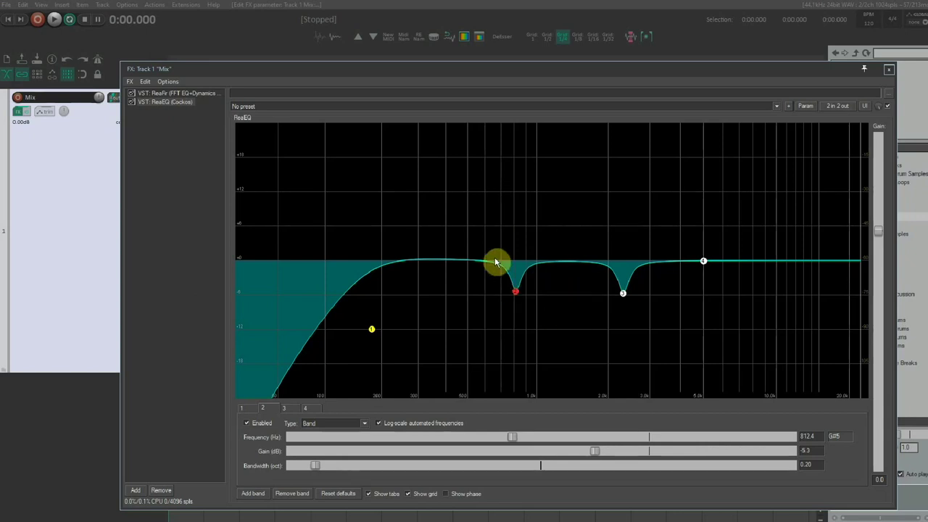
Add a fifth band to ReaEQ and boost it into a 0.40-octave peak at about 410 Hz during playback.
click(704, 261)
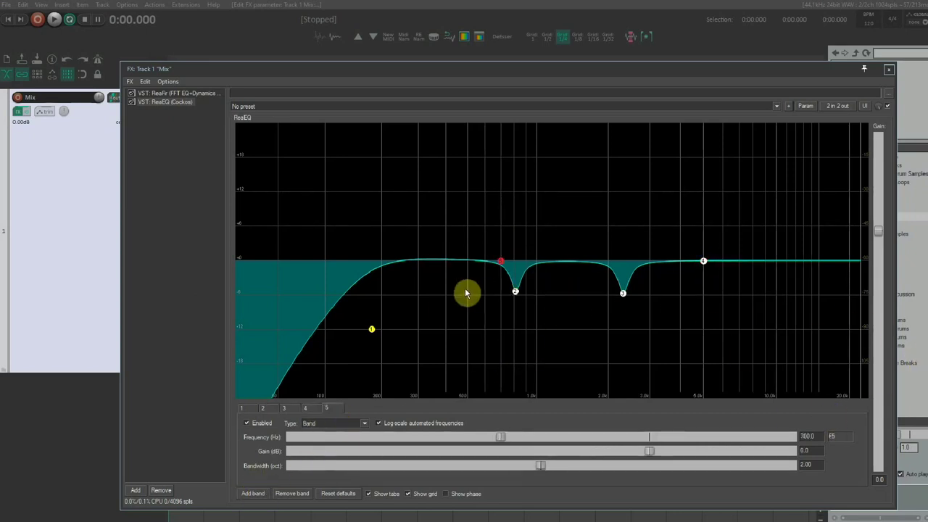
drag(500, 261, 451, 263)
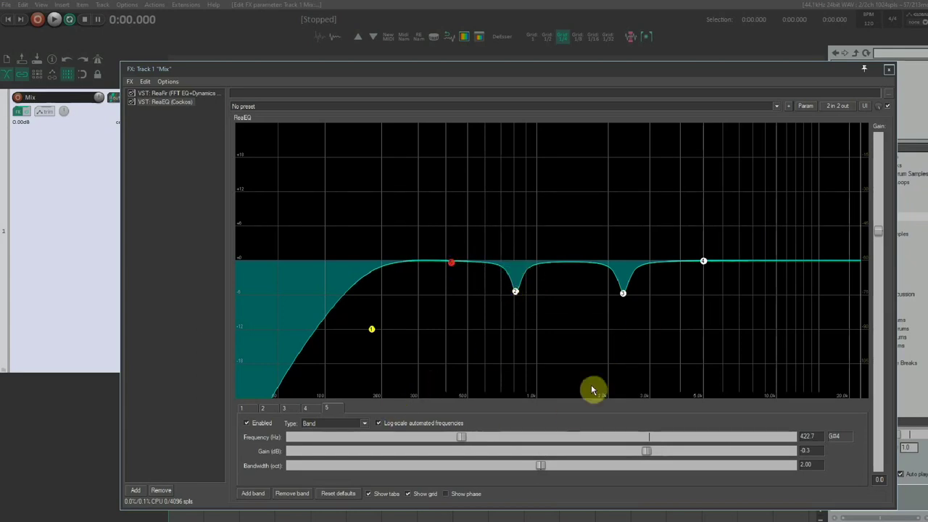
drag(487, 70, 458, 52)
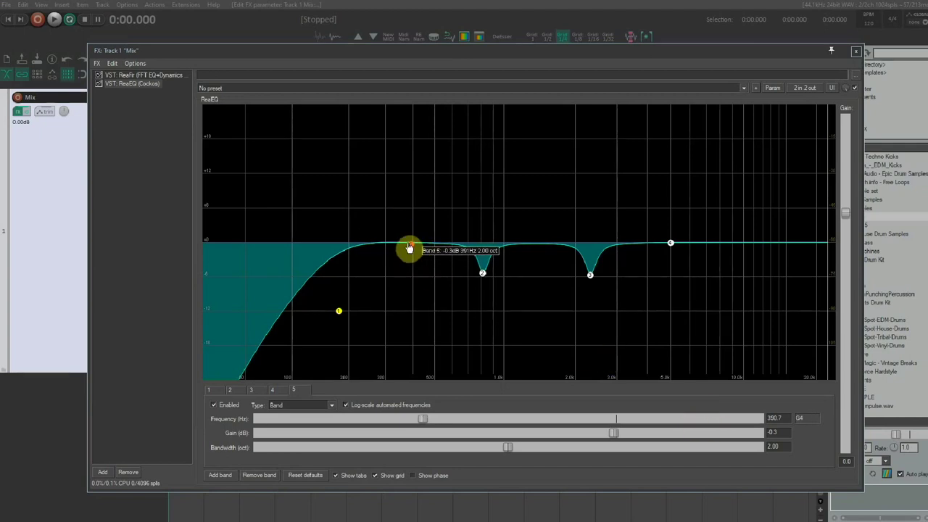
key(space)
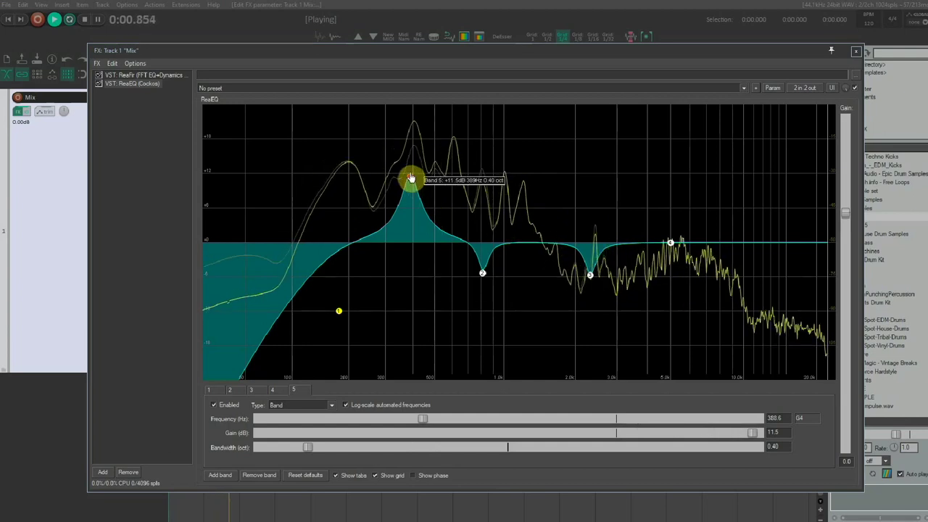
drag(411, 178, 416, 105)
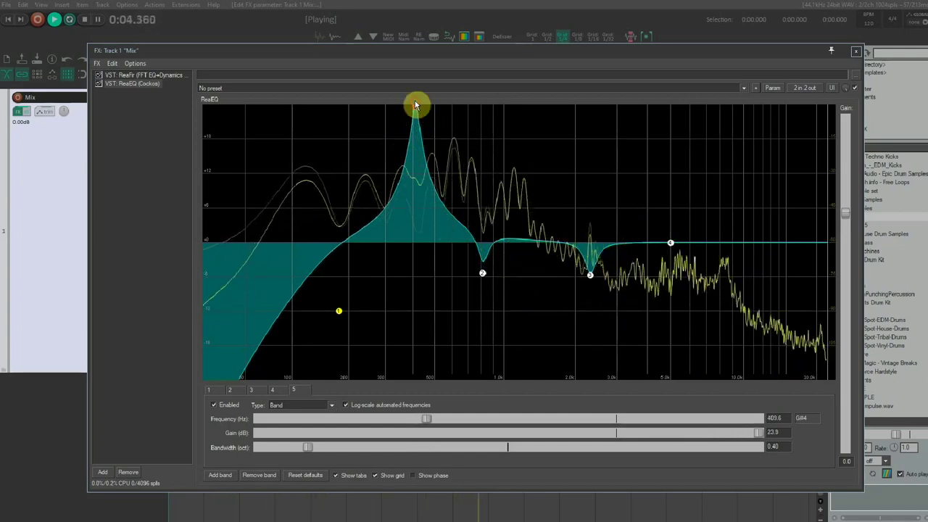
Turn band 5's peak into a narrow cut of about -6 dB and slightly deepen band 2's cut.
drag(417, 111, 418, 282)
key(space)
scroll(420, 277, down, 4)
drag(484, 277, 484, 281)
click(475, 290)
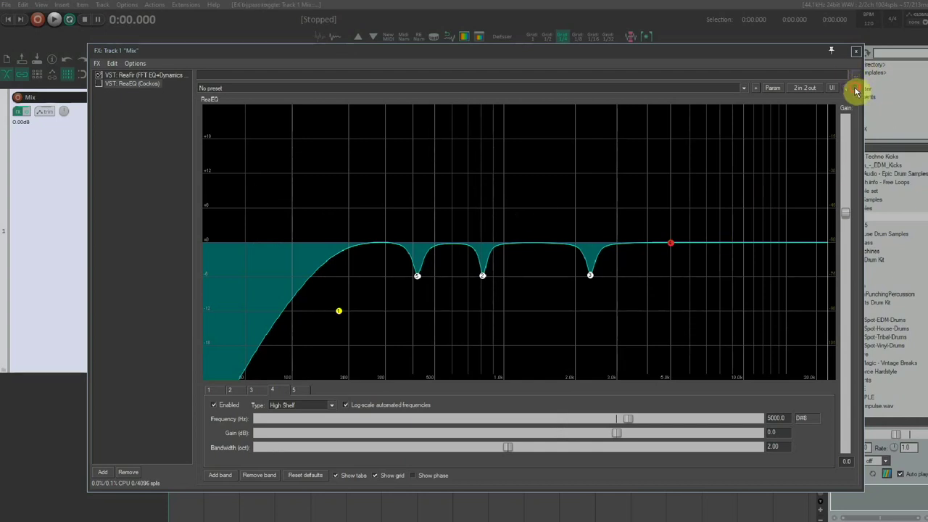
Compare the recording with ReaEQ bypassed and enabled, then narrow band 3's cut and leave the effect enabled.
click(37, 24)
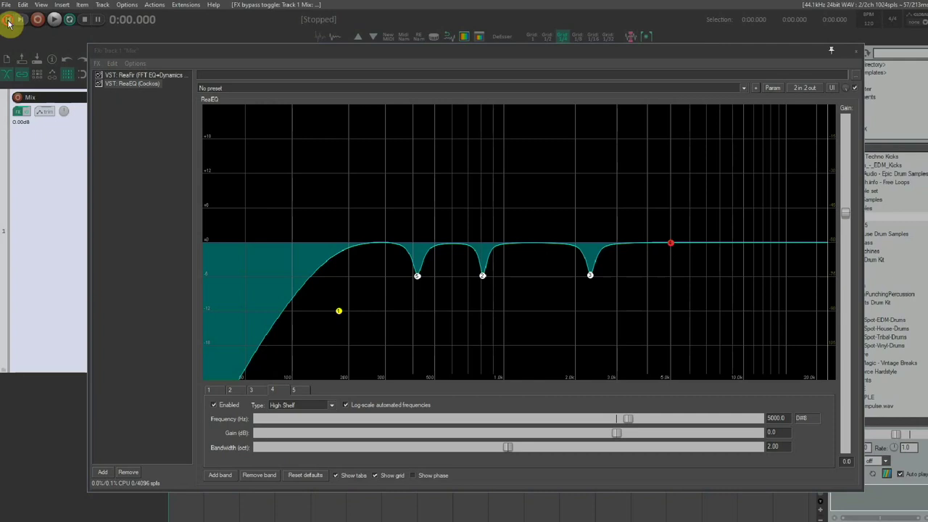
click(856, 91)
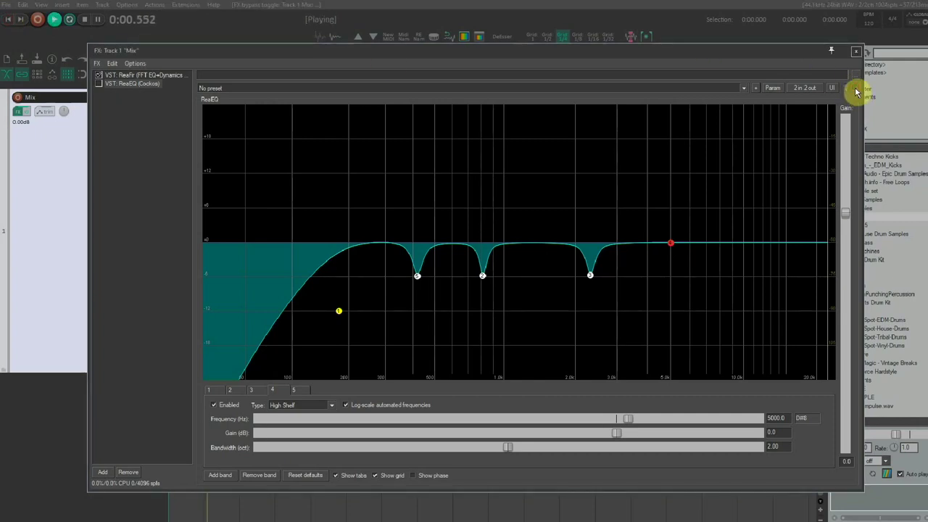
click(856, 91)
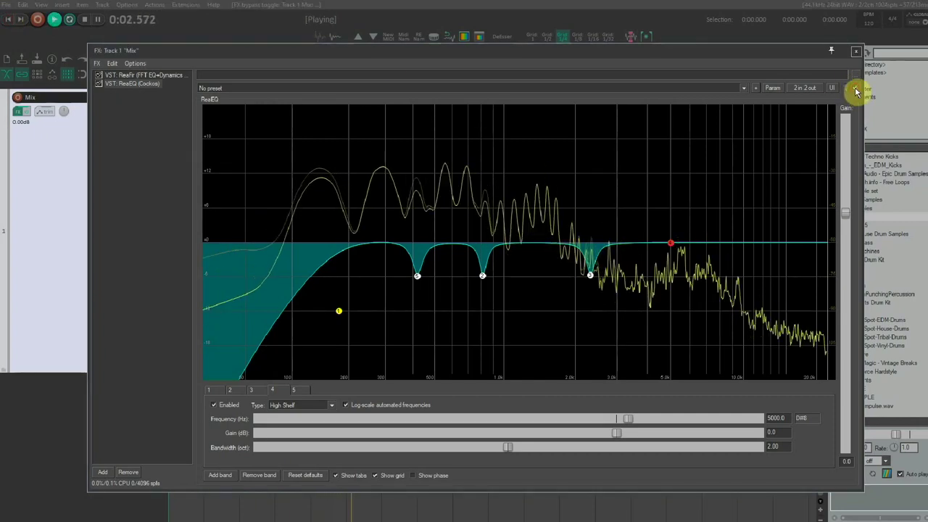
click(856, 92)
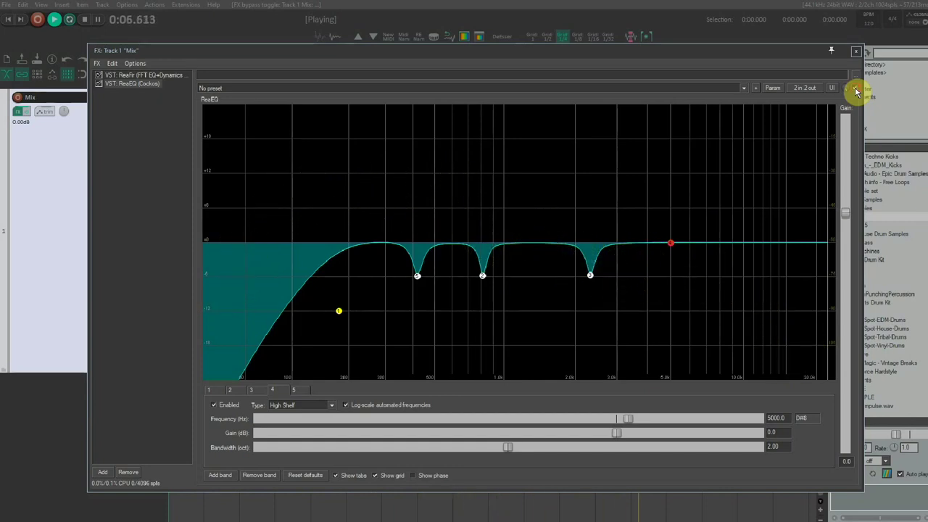
click(856, 92)
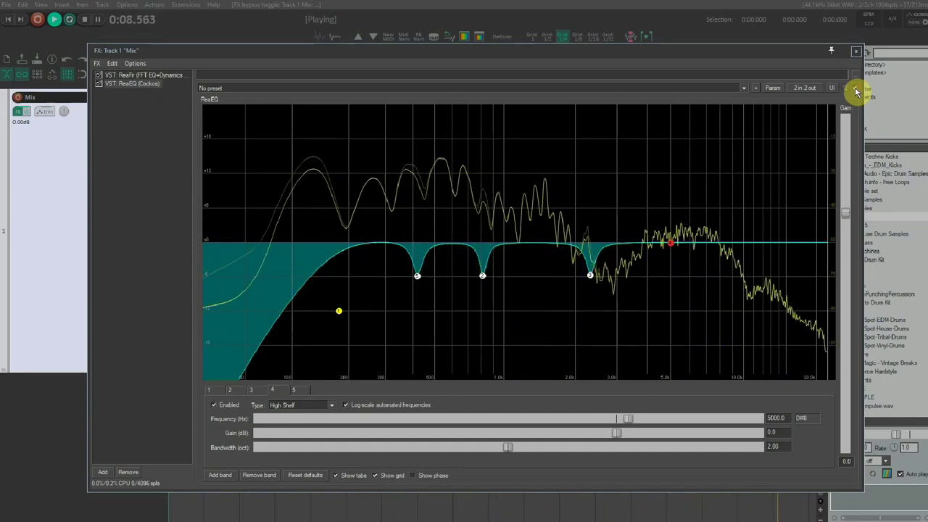
click(856, 91)
key(space)
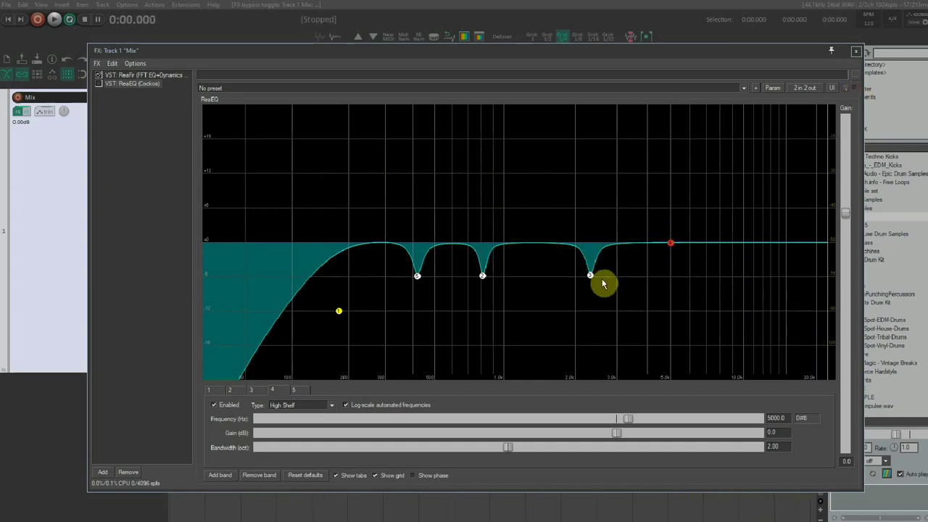
click(600, 281)
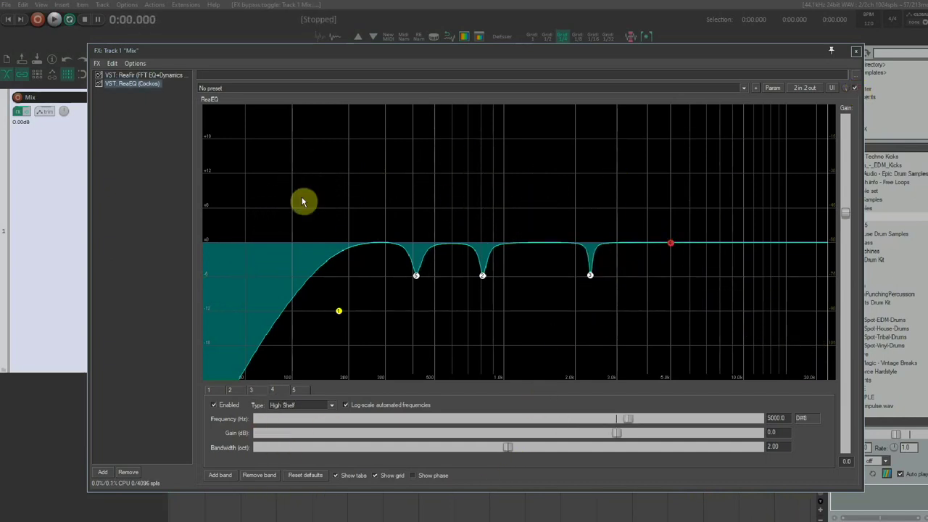
click(138, 180)
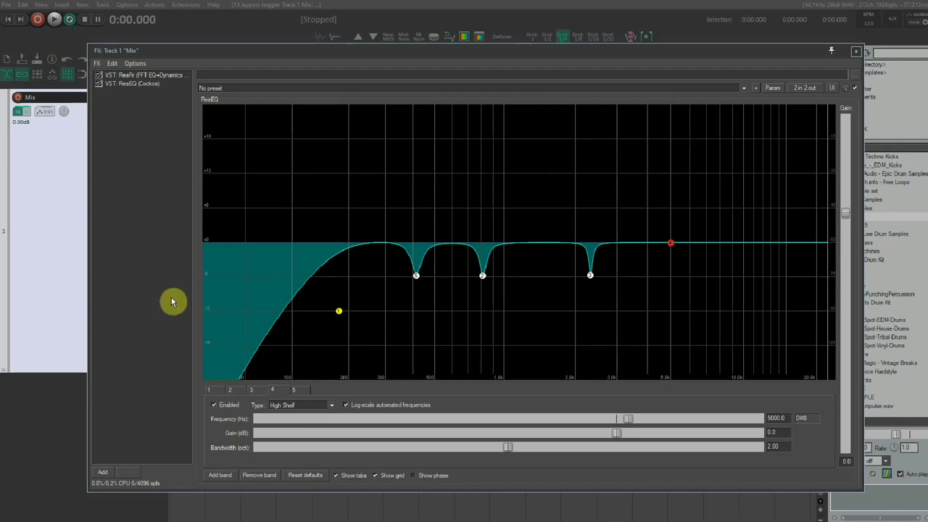
Add a second ReaEQ to the Mix track's effects chain and review ReaFir and the first ReaEQ.
click(104, 472)
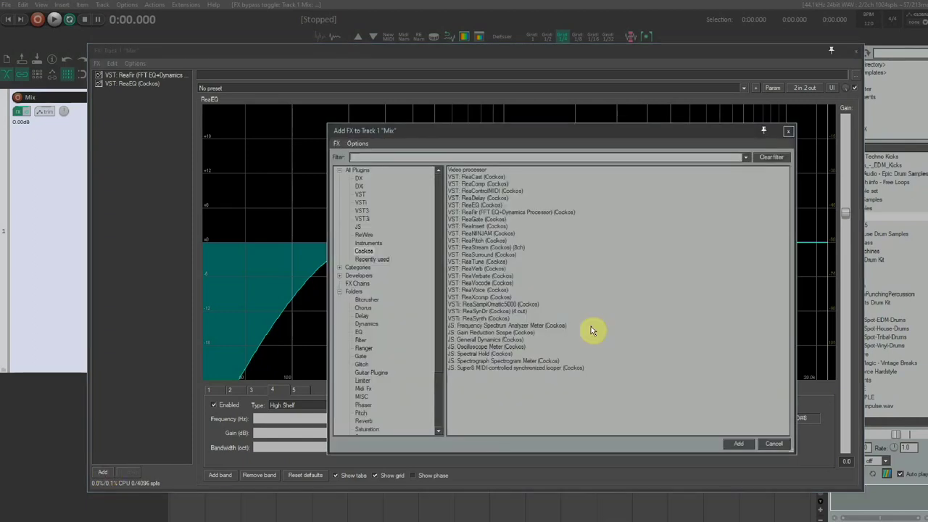
double_click(476, 206)
click(171, 22)
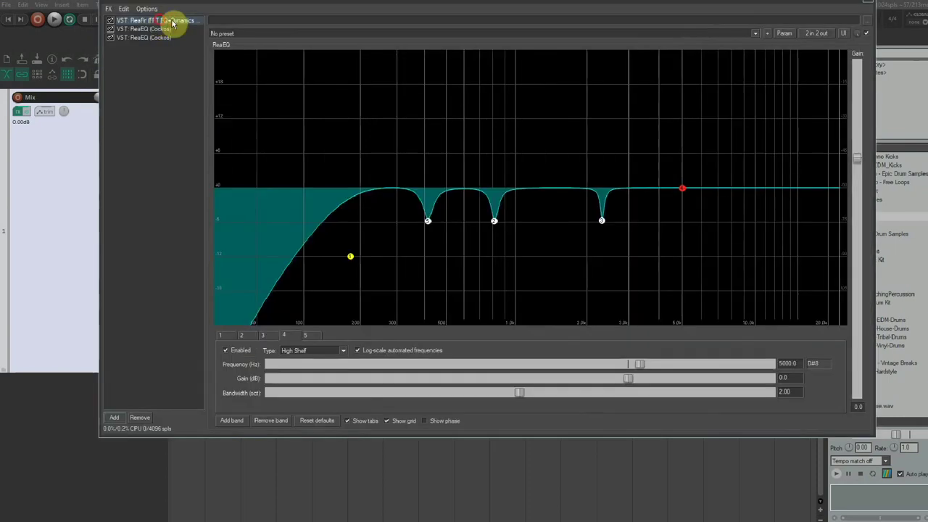
drag(305, 3, 327, 50)
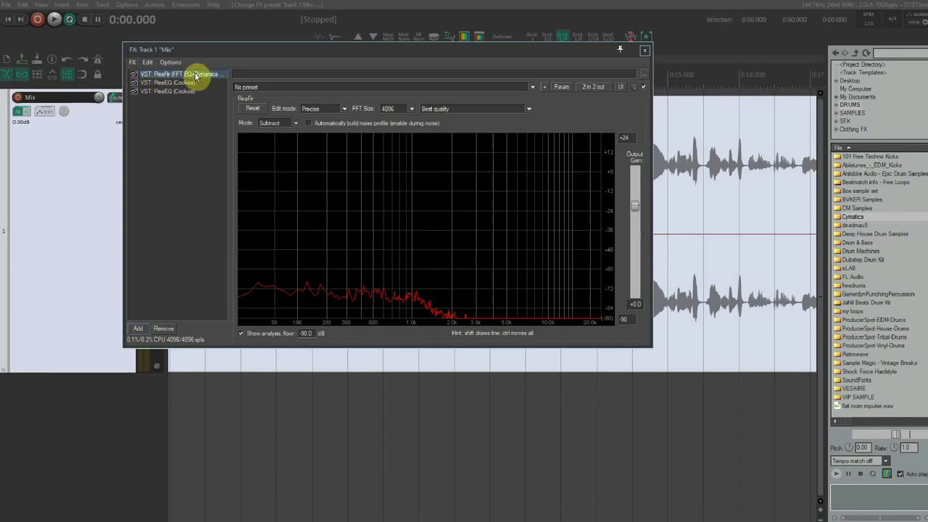
click(174, 84)
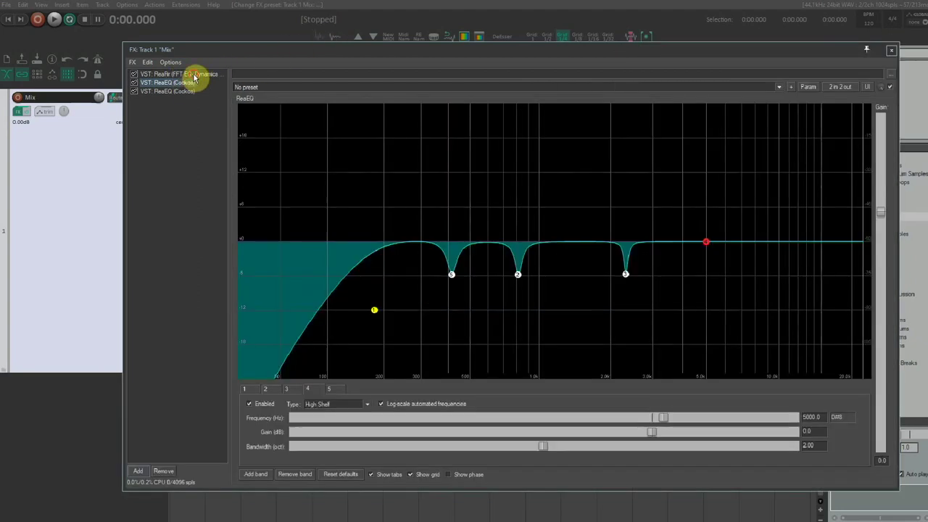
Review ReaFir and both ReaEQ instances in the Mix track's effects chain and reposition the effects window.
click(190, 76)
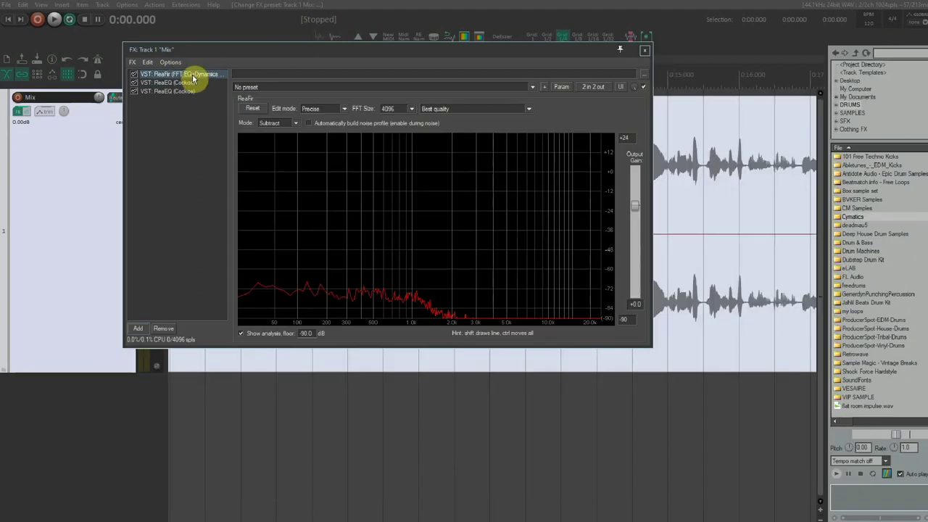
click(187, 84)
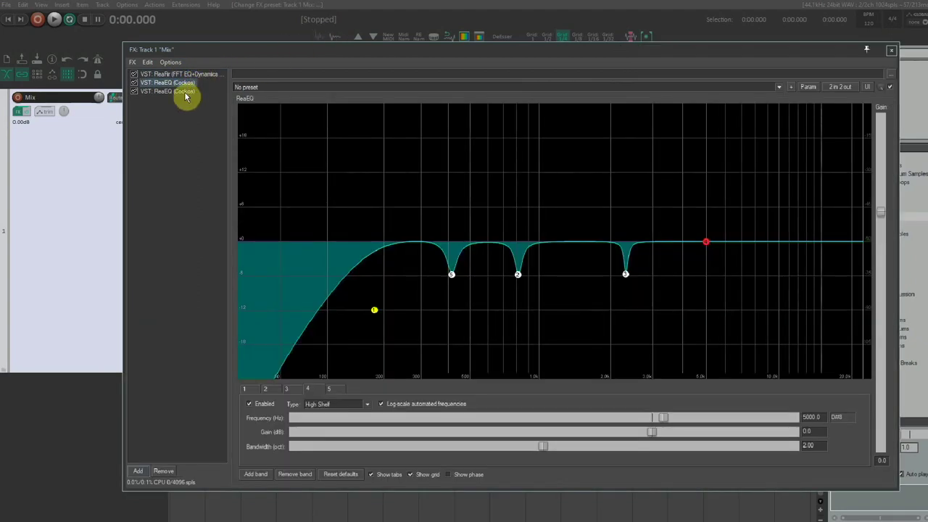
click(185, 93)
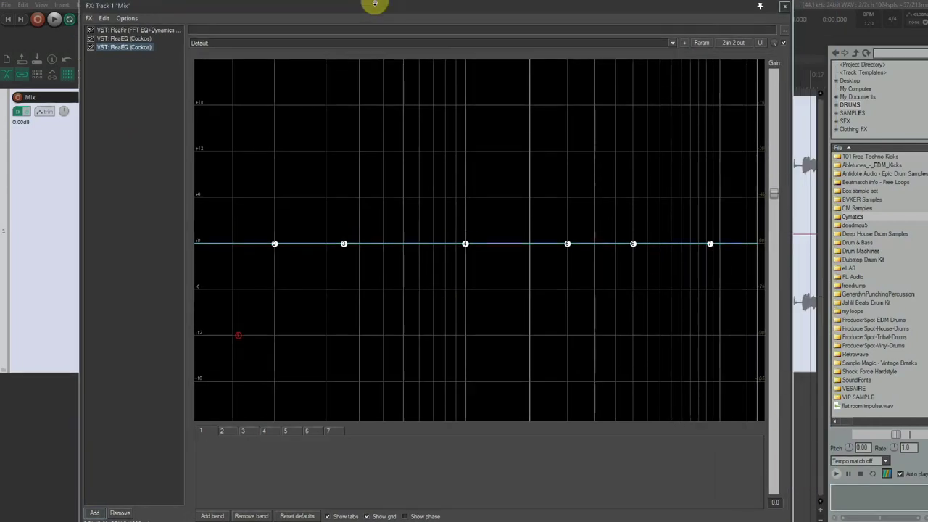
drag(377, 2, 424, 58)
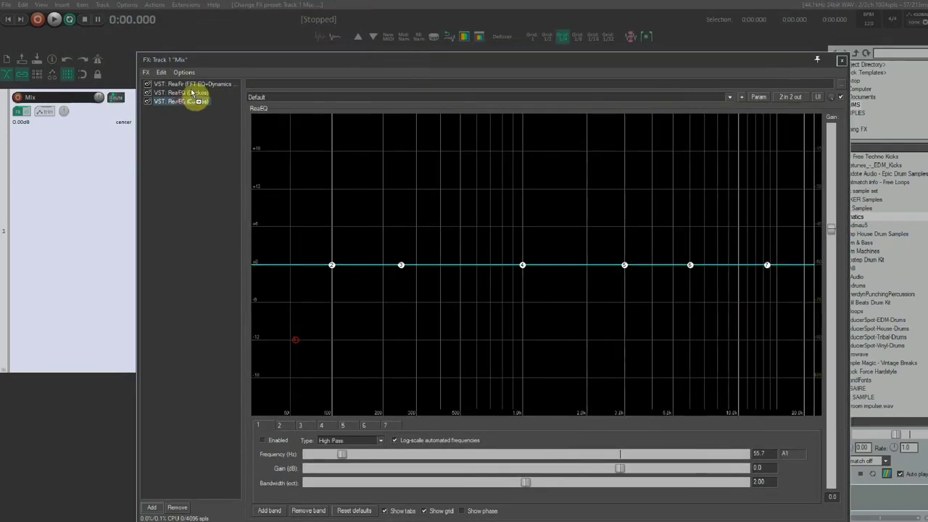
drag(190, 87, 194, 107)
drag(507, 62, 464, 47)
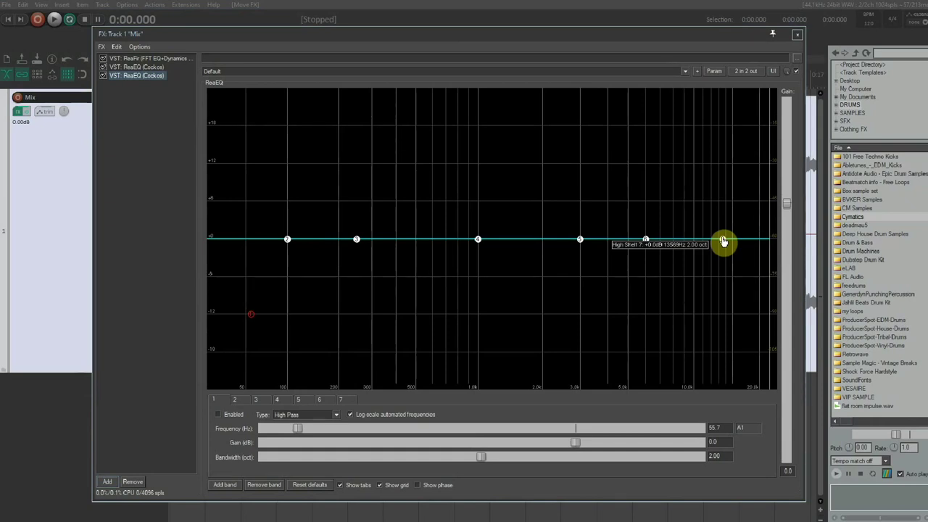
Reset the second ReaEQ to its four default bands and raise high shelf band 4 to about +3.9 dB at 7194 Hz.
click(564, 36)
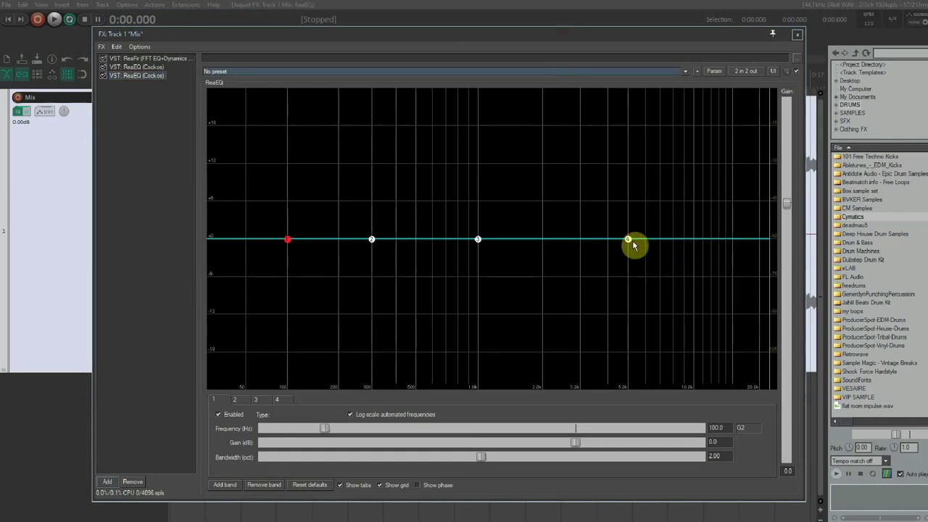
click(629, 241)
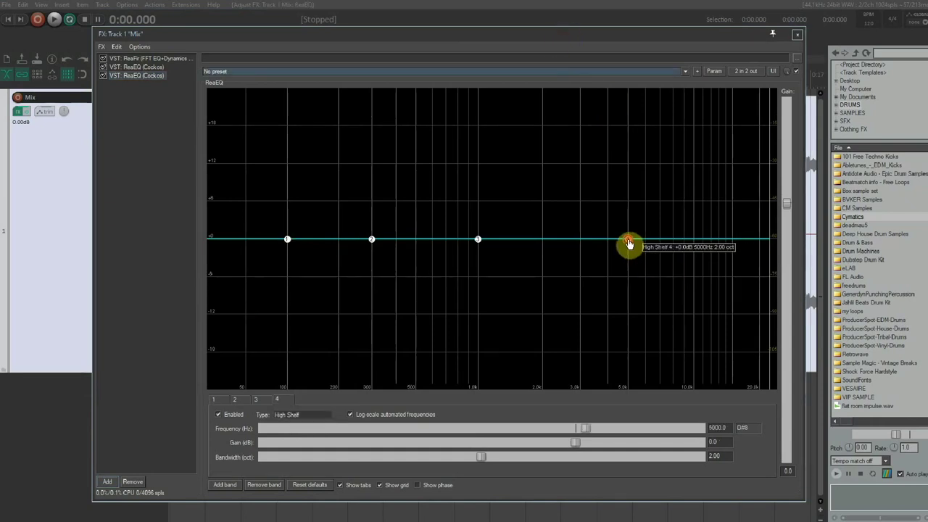
drag(628, 240, 653, 227)
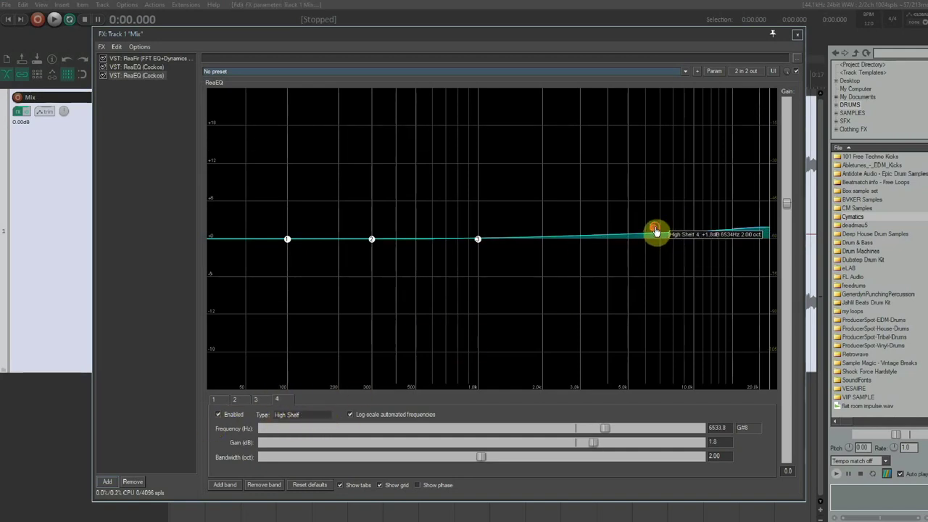
drag(655, 231, 662, 215)
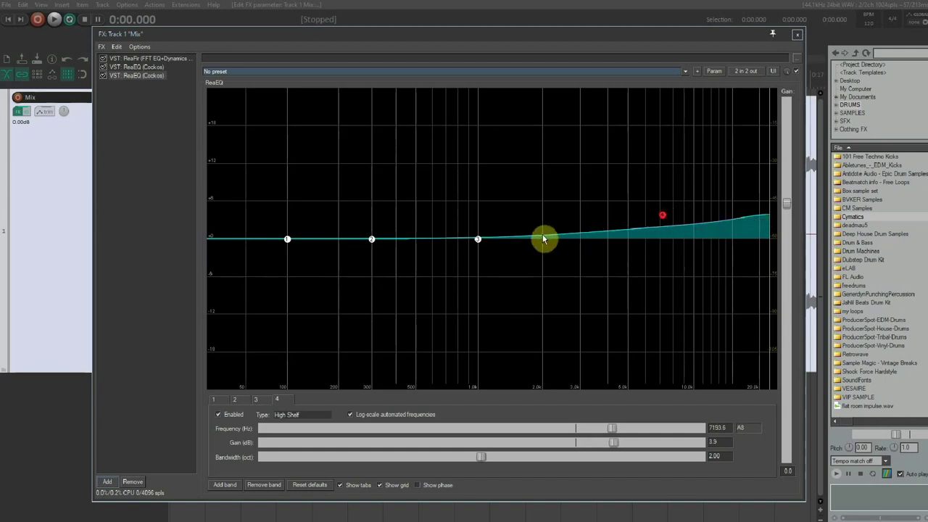
Audition and refine band 4's high shelf to about +5.7 dB at 7117 Hz with a 1.32-octave bandwidth.
key(space)
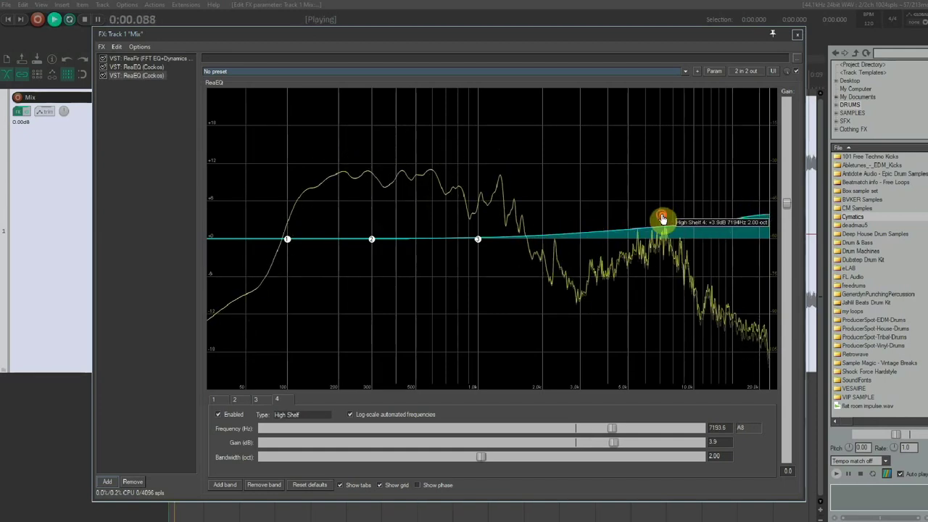
mouse_move(663, 219)
mouse_down()
mouse_move(671, 211)
mouse_move(656, 209)
mouse_up()
key(space)
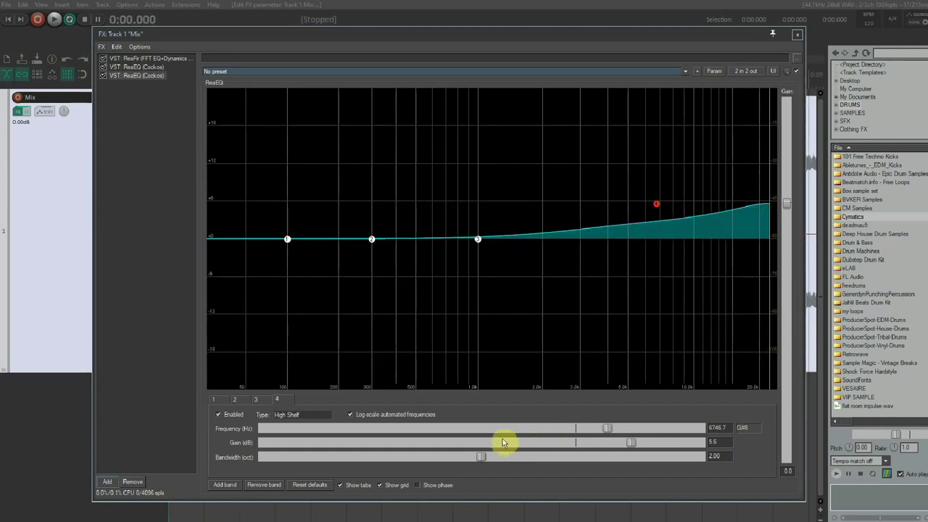
drag(484, 459, 428, 460)
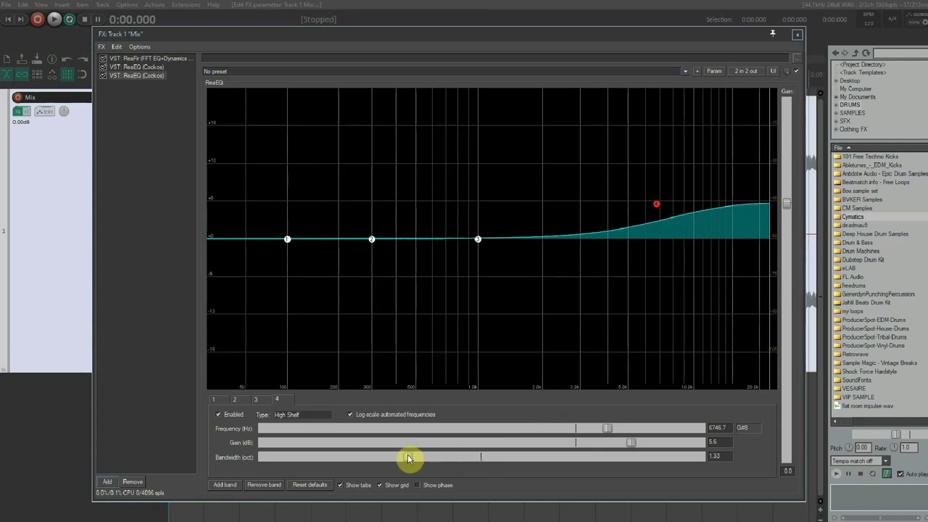
key(space)
mouse_move(660, 206)
mouse_down()
mouse_move(659, 190)
mouse_move(651, 208)
mouse_move(673, 209)
mouse_move(670, 188)
mouse_move(663, 208)
mouse_up()
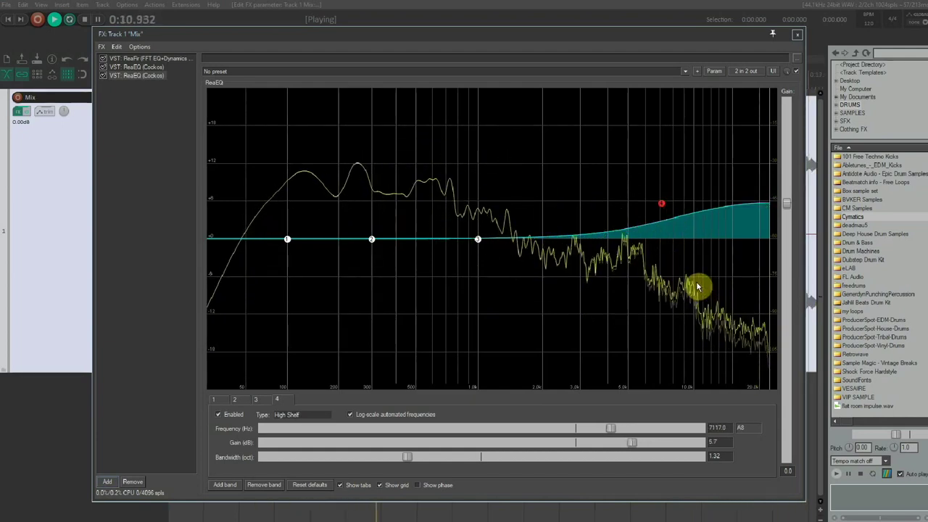
Compare the recording with the second ReaEQ bypassed and enabled, leaving it enabled.
key(space)
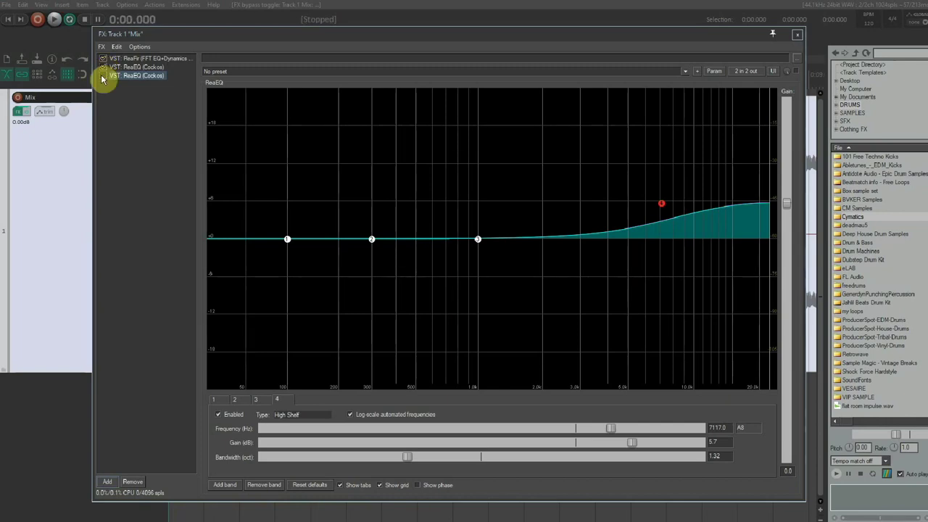
key(space)
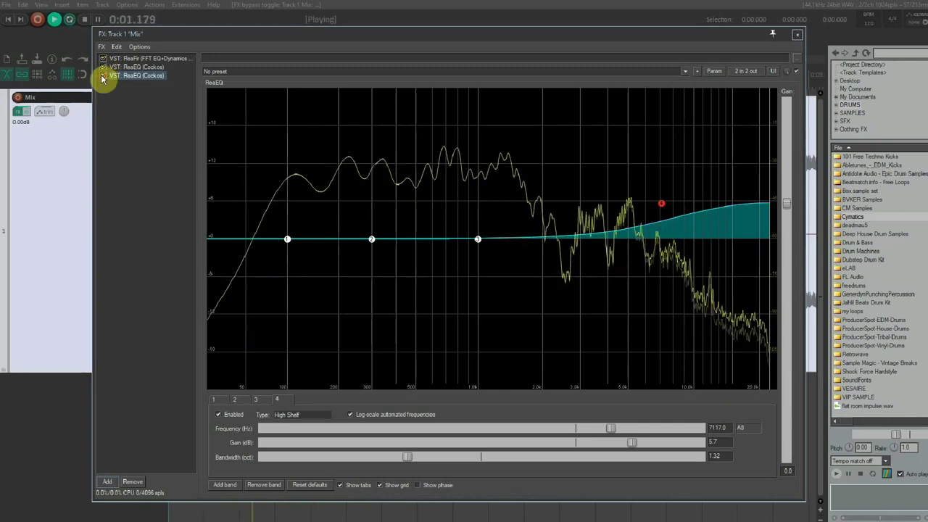
key(space)
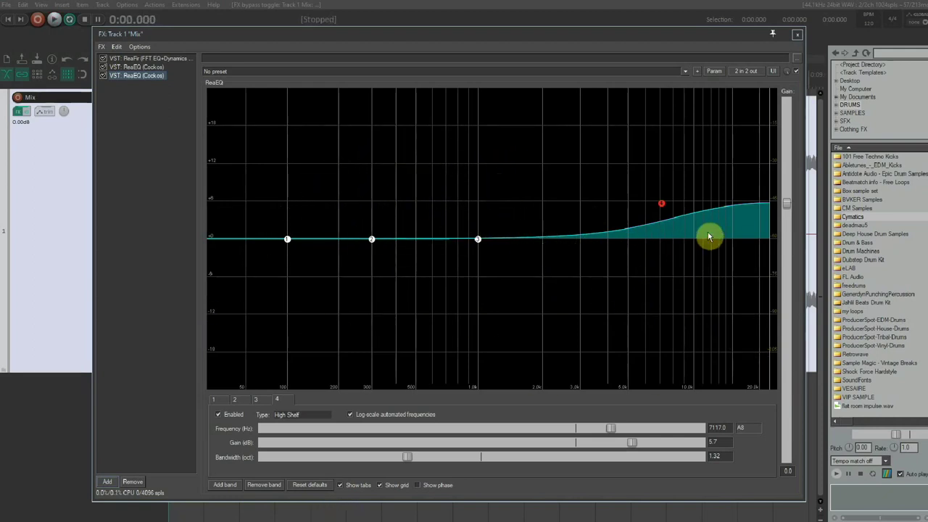
Boost band 2 by about 3.1 dB at 298 Hz and narrow it to 1.40 octaves during playback.
drag(374, 245, 371, 217)
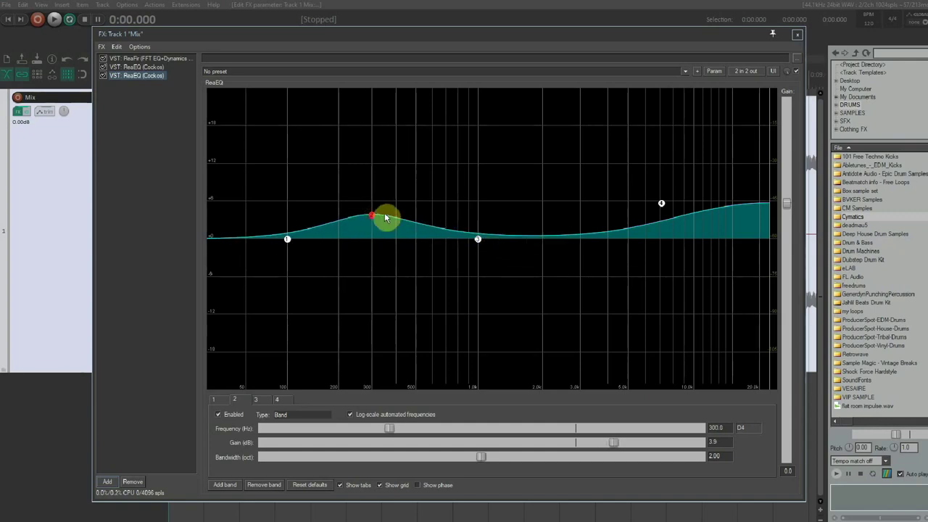
key(space)
drag(372, 219, 371, 220)
scroll(372, 218, down, 3)
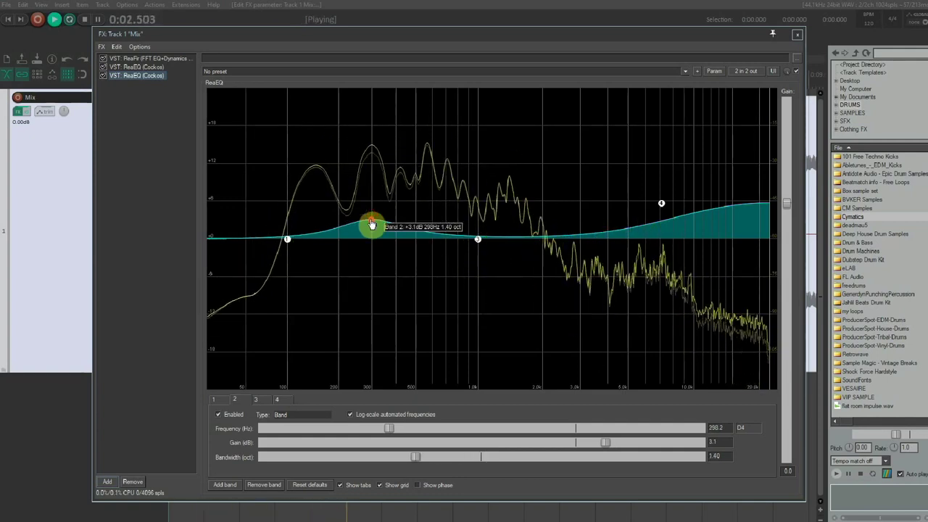
key(space)
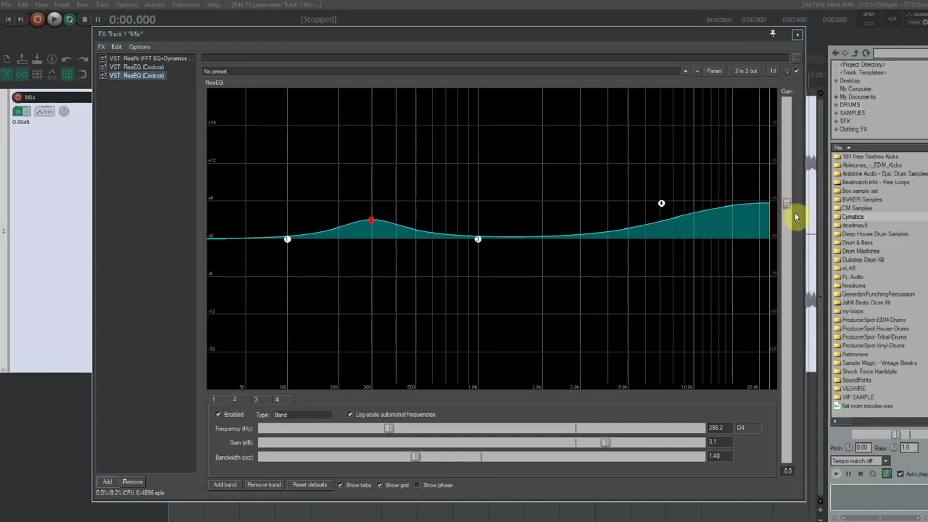
Sweep band 2 during playback to about +3.0 dB at 236 Hz and raise band 4's shelf to about +6.3 dB at 6967 Hz.
drag(687, 44, 672, 39)
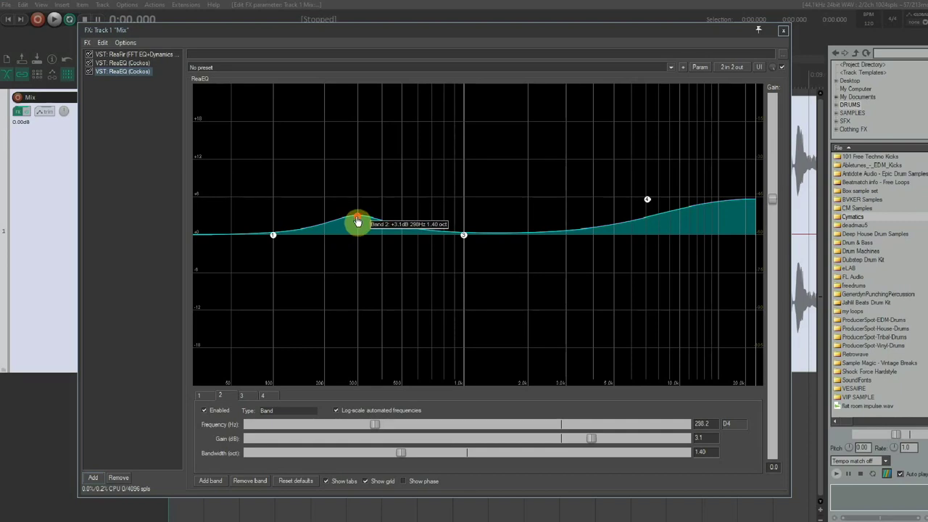
key(space)
mouse_move(358, 221)
mouse_down()
mouse_move(375, 220)
mouse_move(358, 113)
mouse_move(353, 223)
mouse_up()
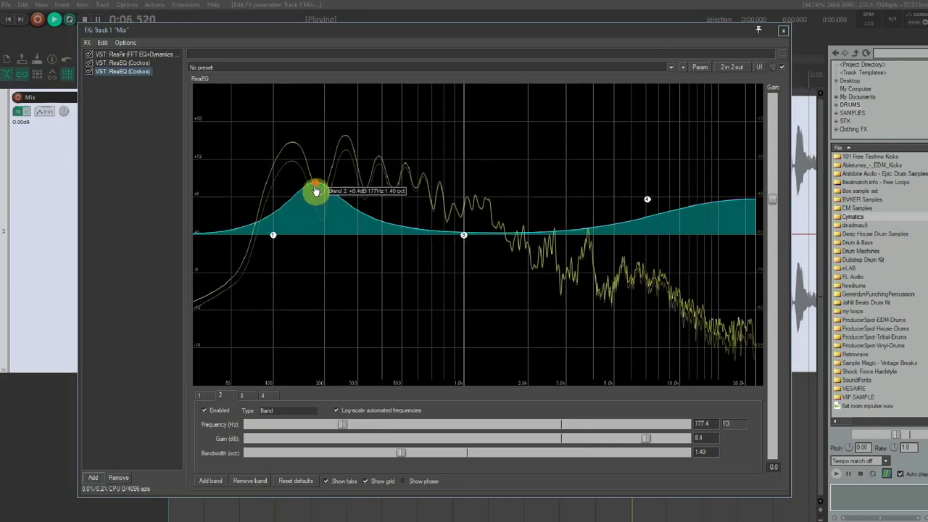
drag(316, 190, 318, 207)
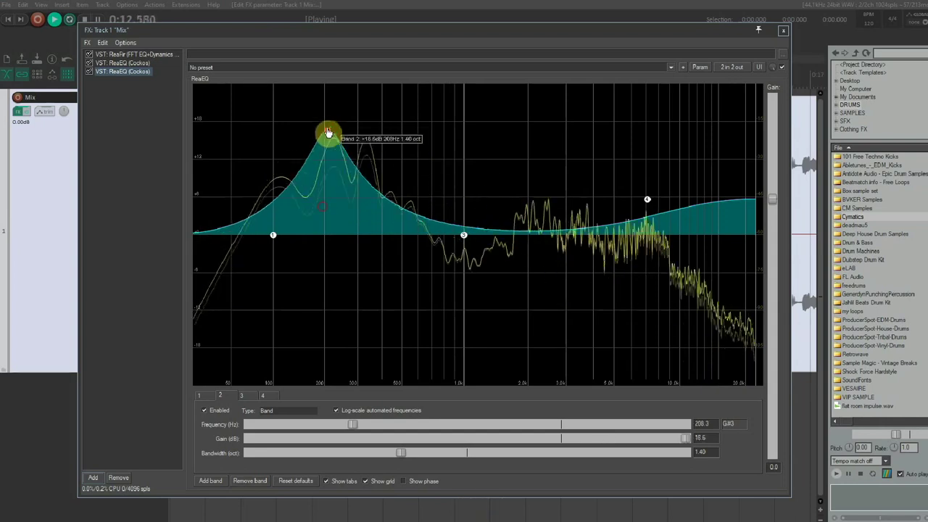
drag(328, 132, 327, 198)
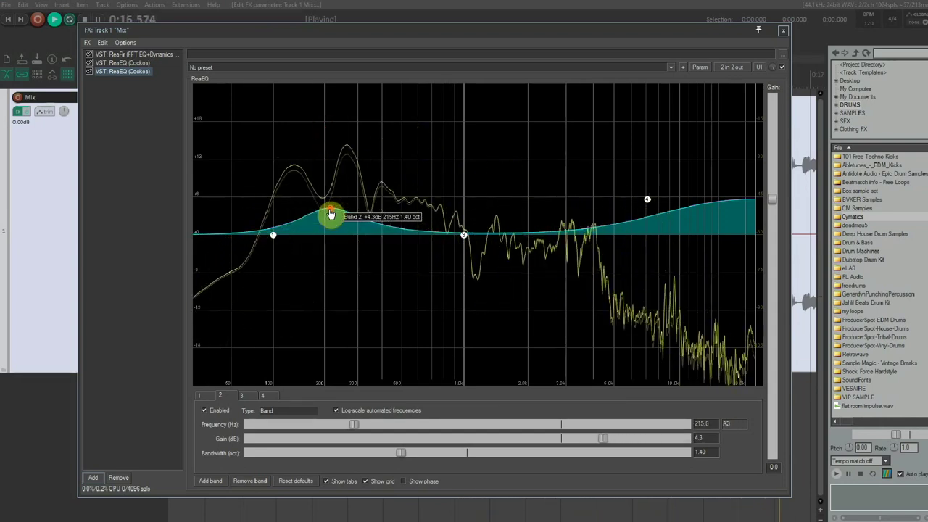
drag(330, 214, 338, 217)
key(space)
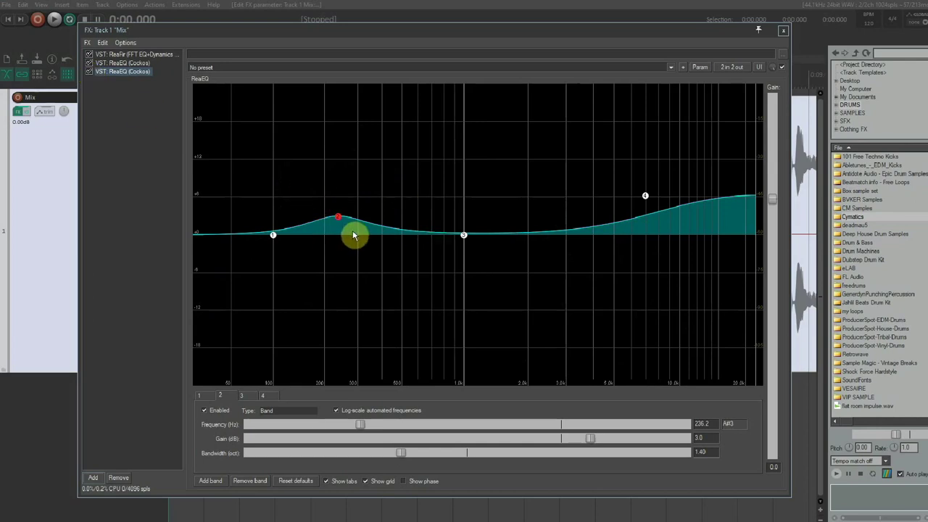
Compare the recording with both ReaEQ instances bypassed and enabled, then check band 4's high shelf settings.
click(89, 63)
key(space)
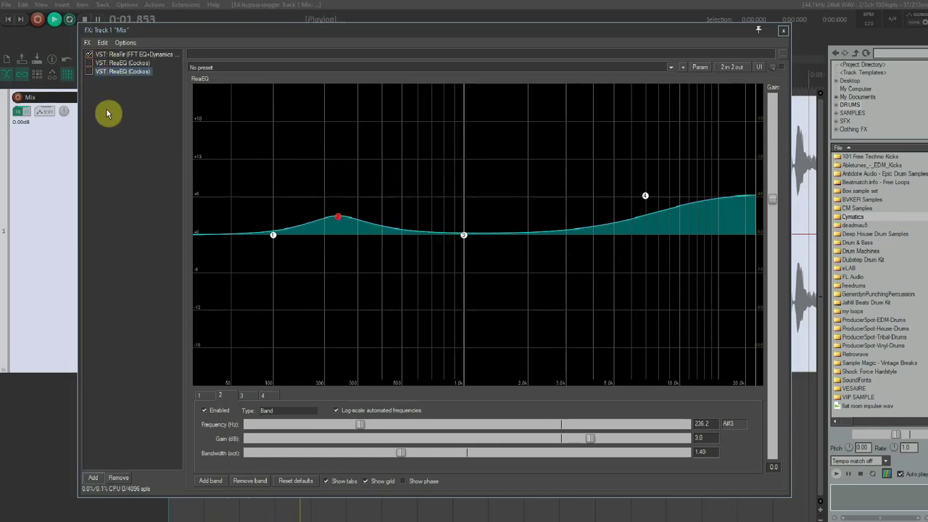
key(space)
key(space)
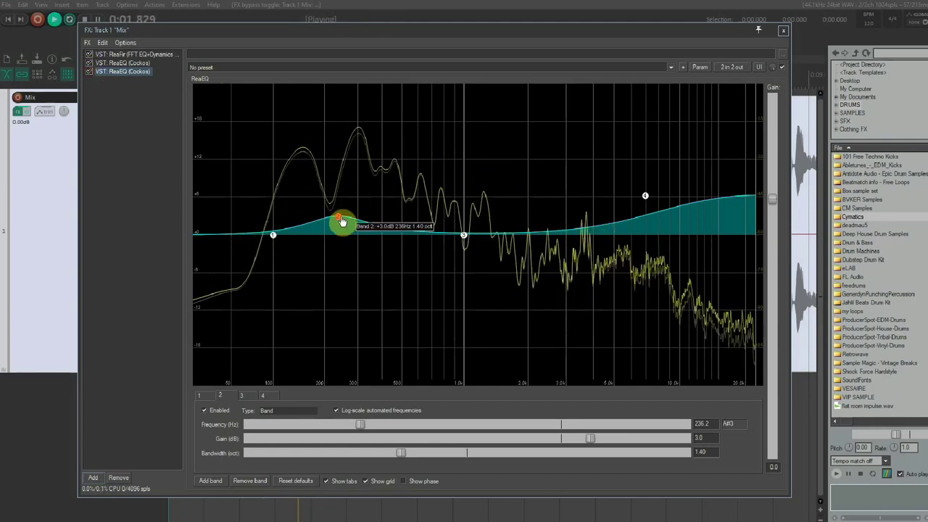
click(646, 200)
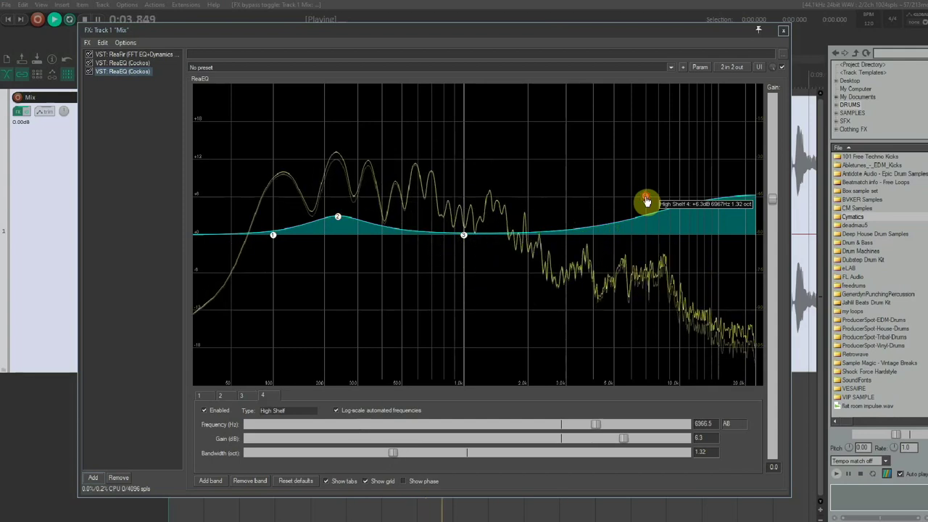
key(space)
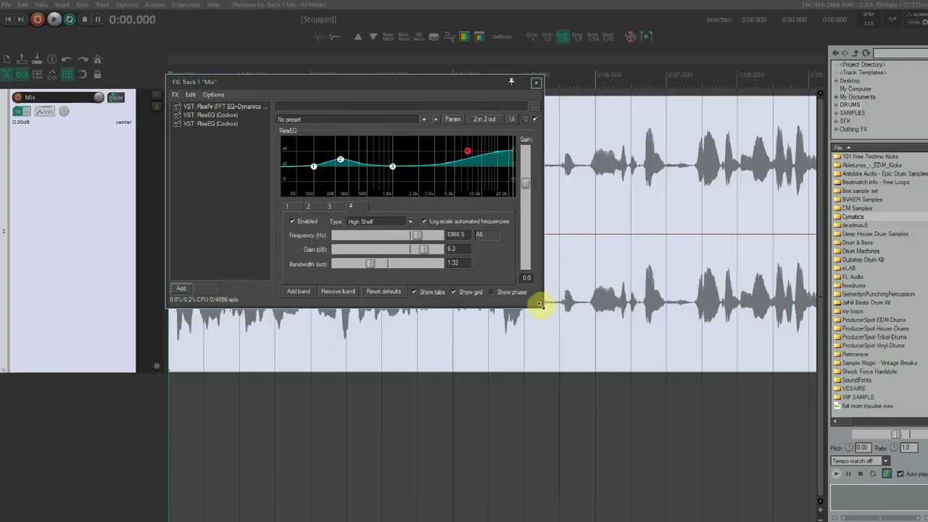
Enlarge the FX window and add the JS VU Meter to the Mix track after the second ReaEQ.
drag(540, 304, 795, 482)
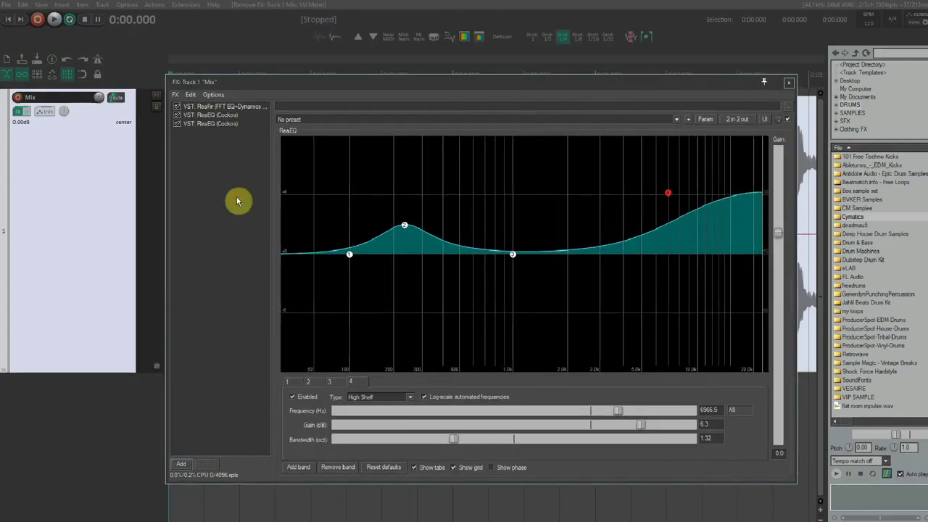
drag(332, 83, 380, 82)
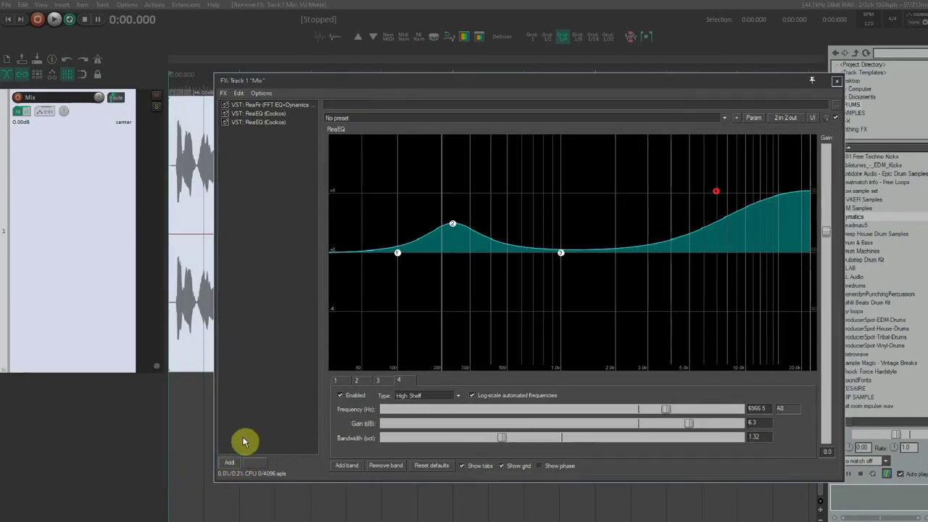
click(234, 466)
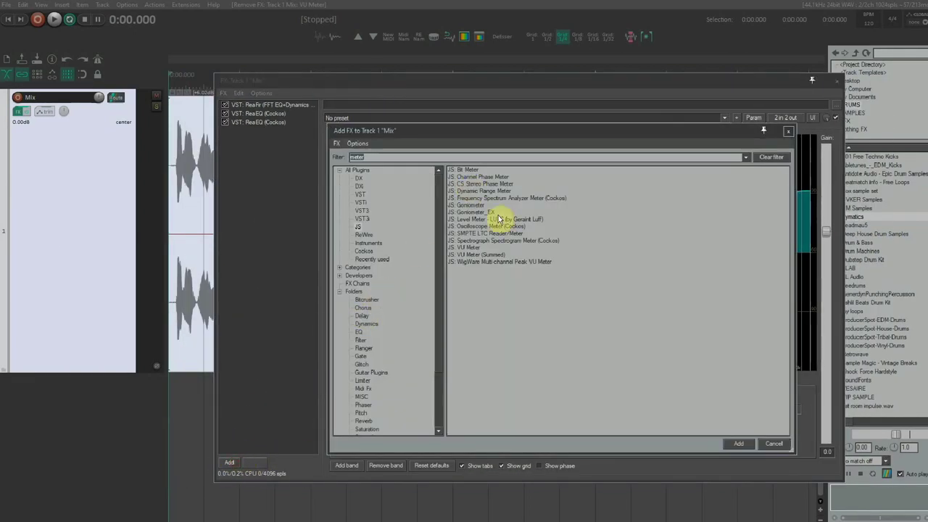
key(Escape)
click(232, 464)
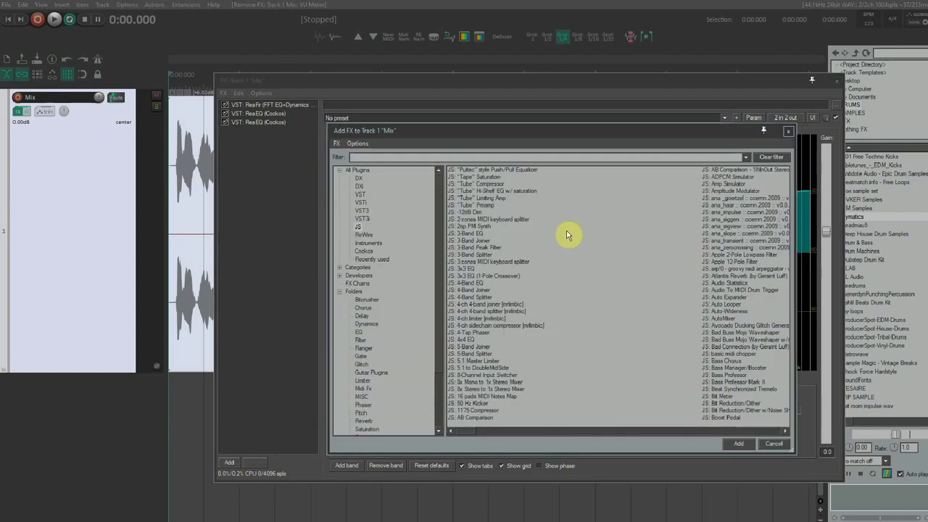
click(364, 251)
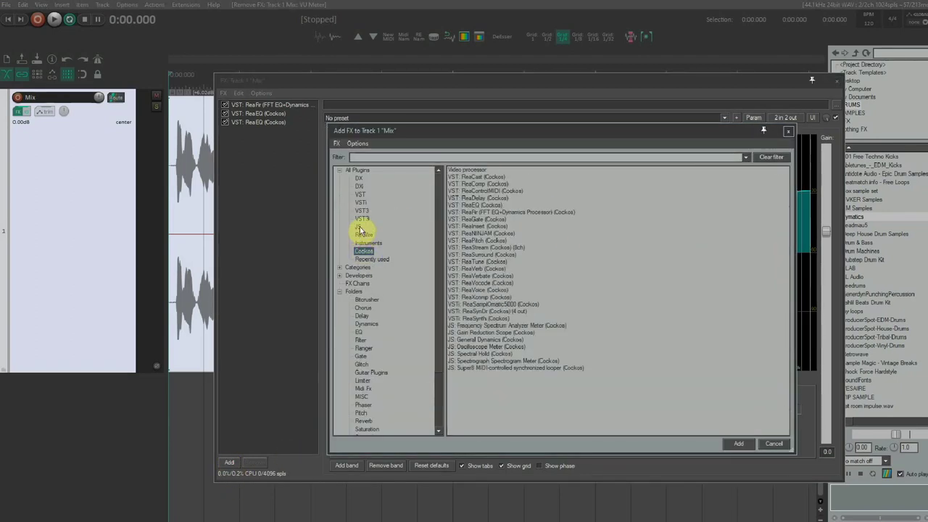
click(359, 228)
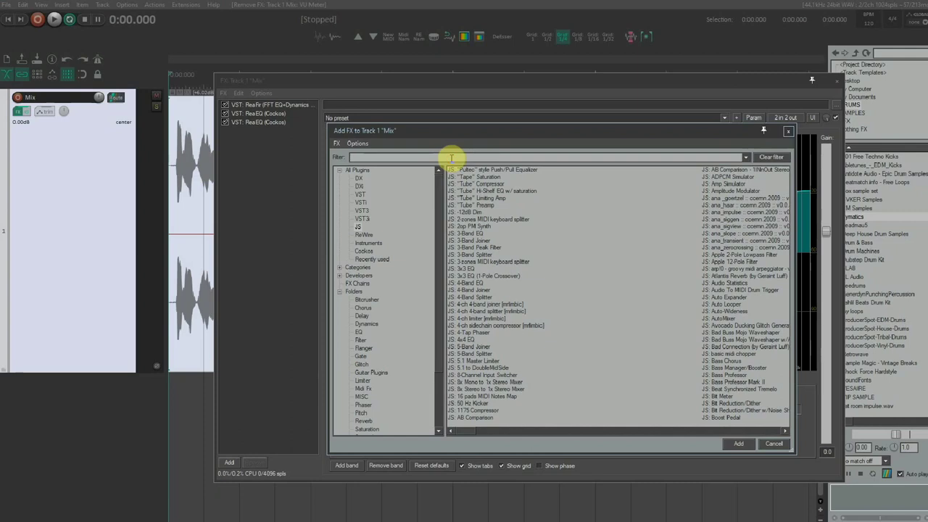
text(meter)
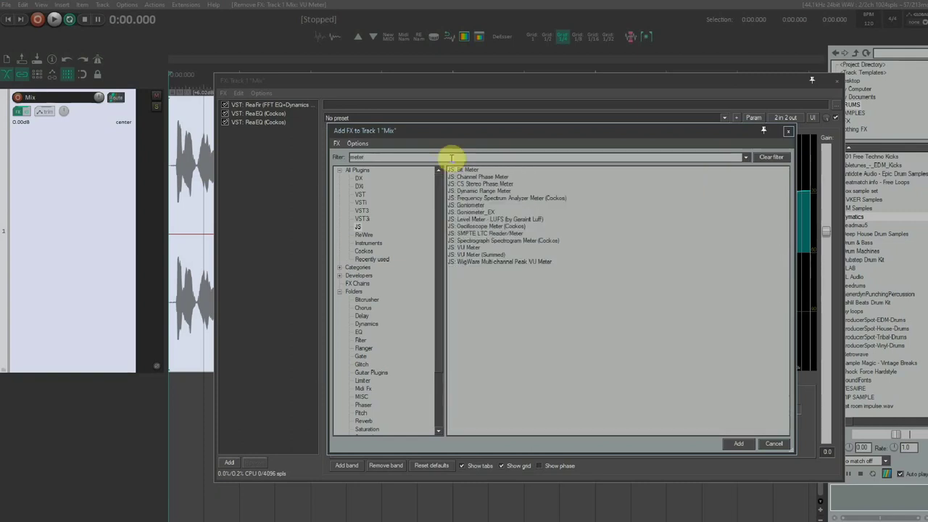
double_click(466, 249)
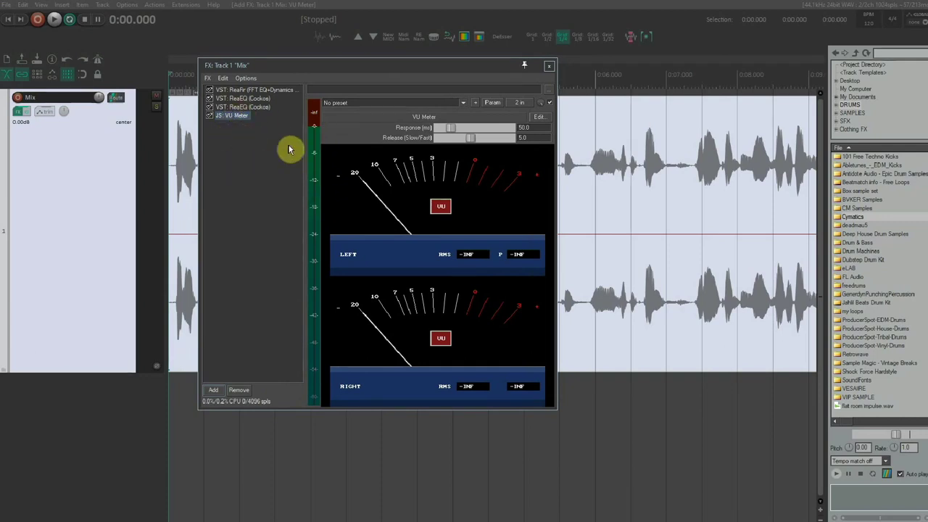
Play the recording with the VU Meter displayed to check the left and right RMS and peak levels.
click(238, 118)
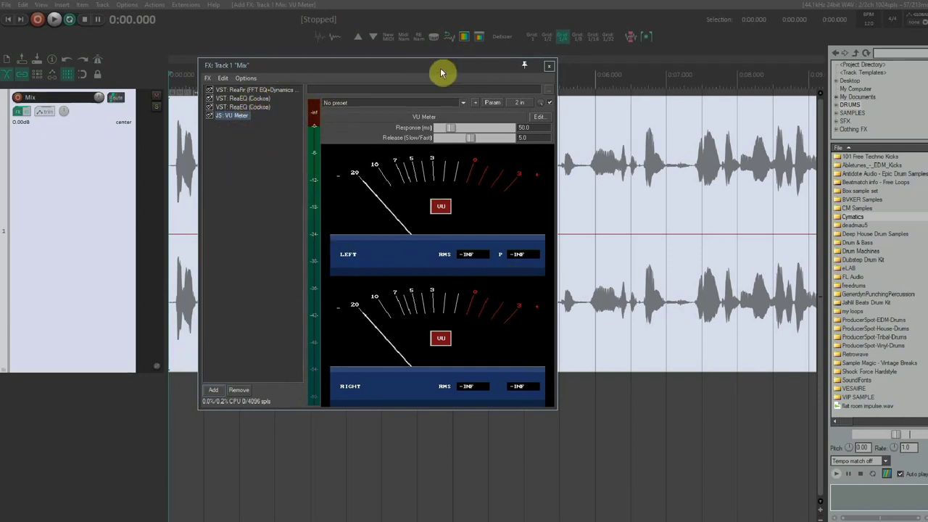
drag(441, 73, 459, 85)
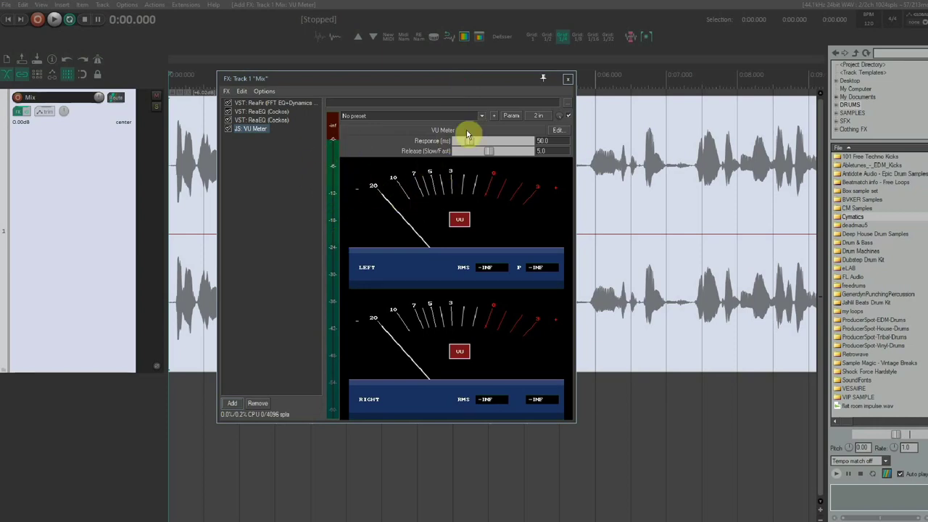
drag(421, 78, 511, 93)
key(space)
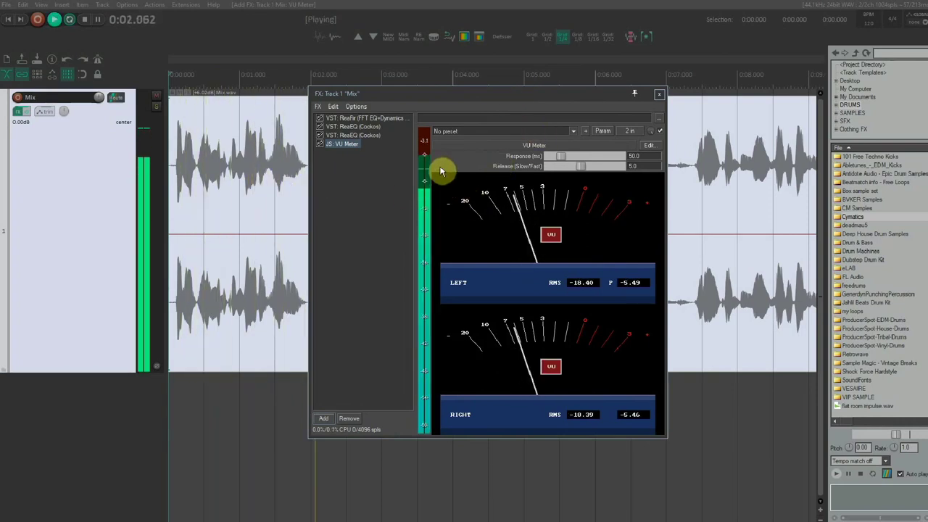
drag(497, 99, 480, 97)
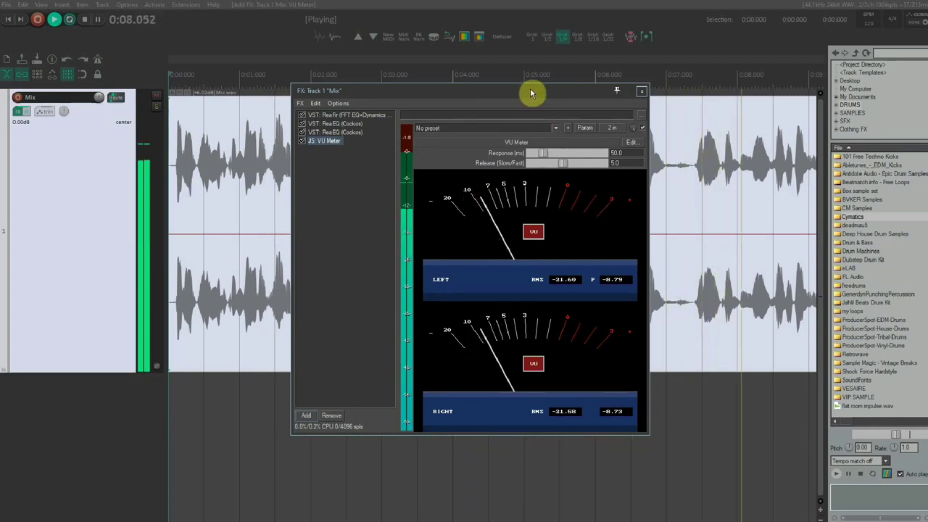
drag(531, 92, 524, 90)
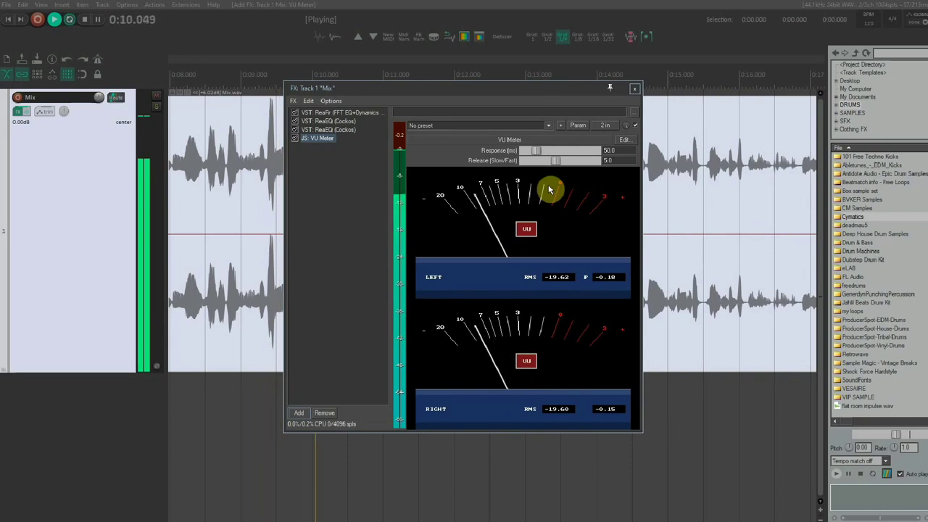
key(space)
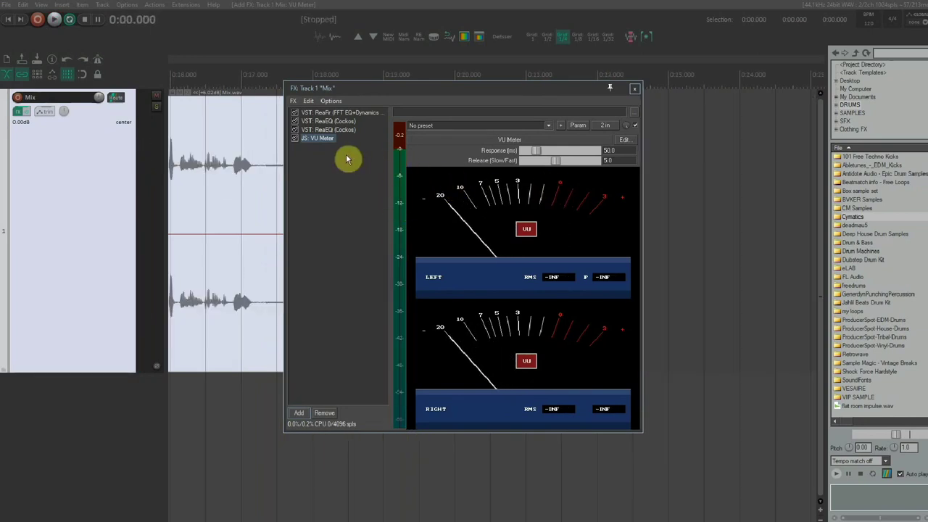
Filter the JS plug-ins for "limiter" and add the Master Limiter to the Mix track after the VU Meter.
drag(456, 92, 434, 88)
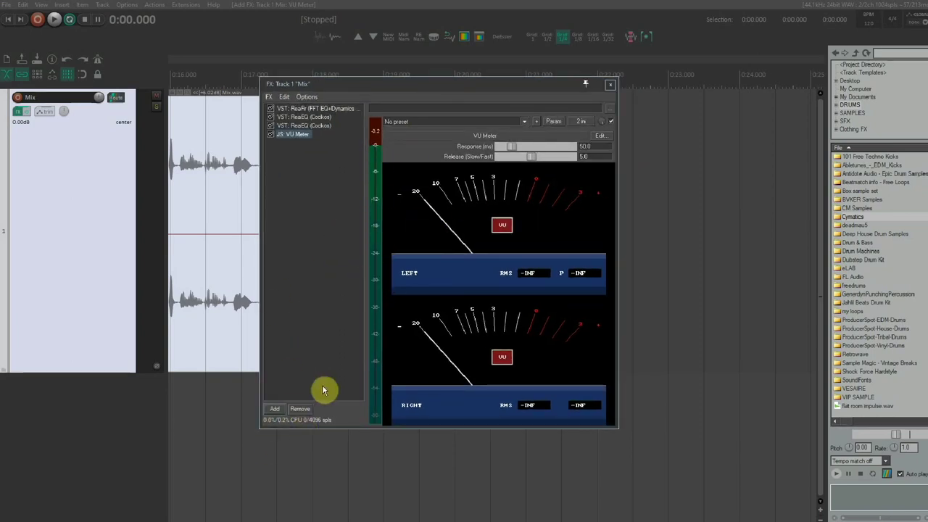
click(274, 410)
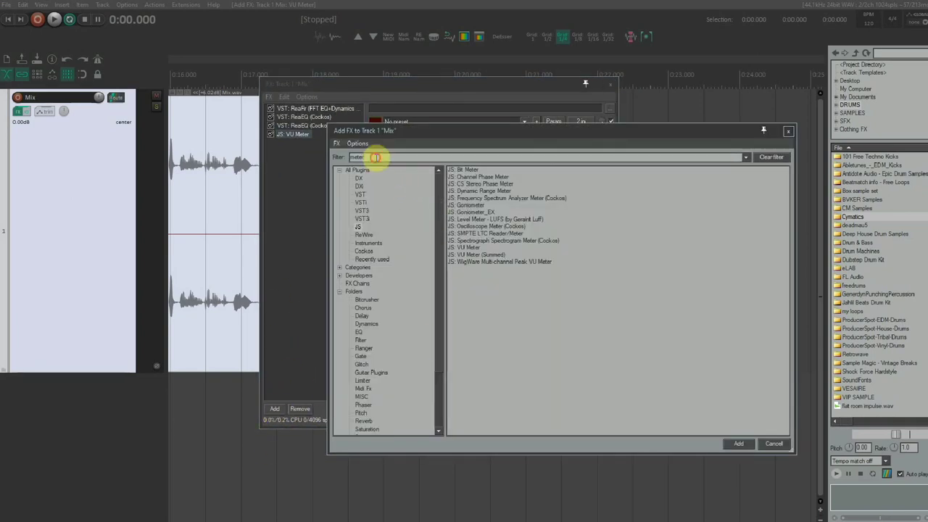
click(359, 227)
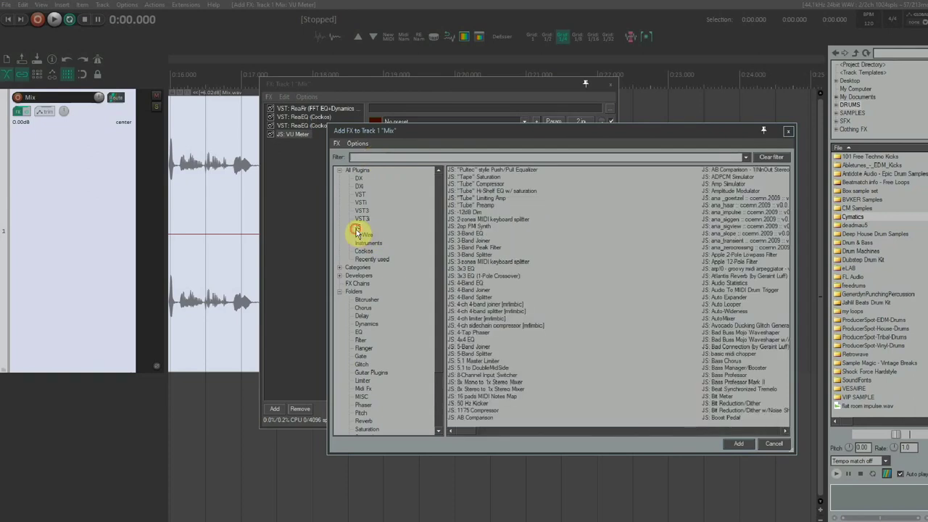
text(i)
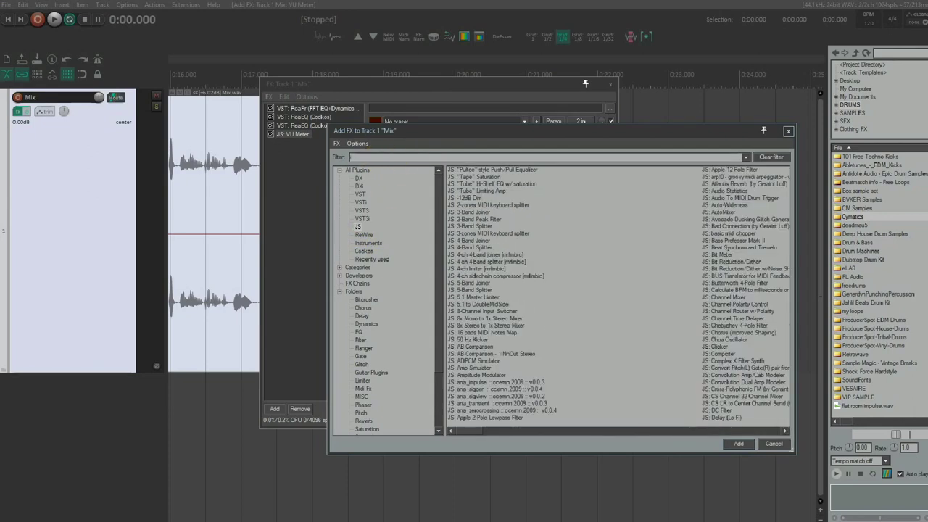
text(imi)
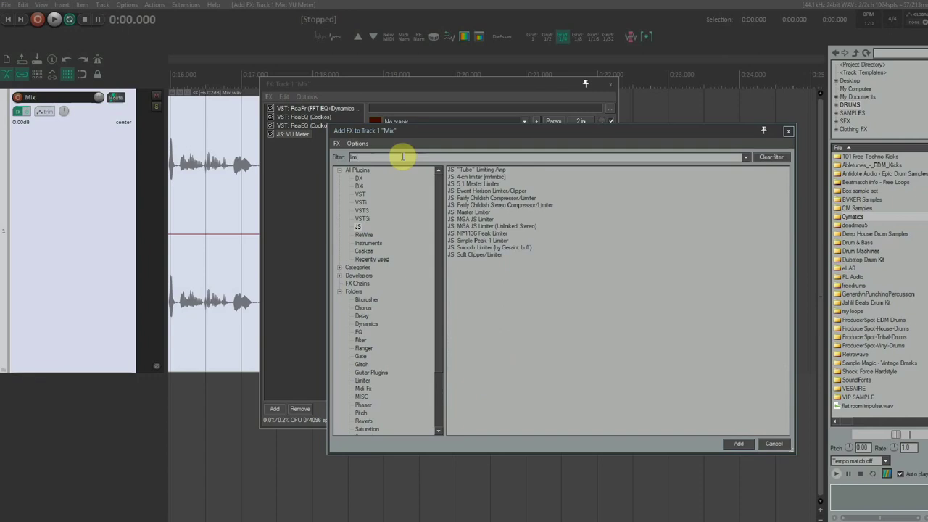
text(ter)
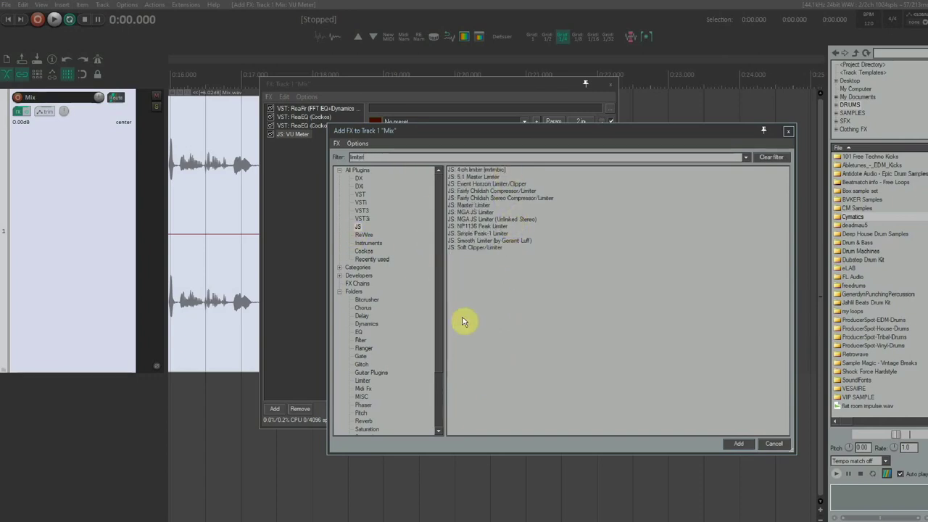
drag(460, 136, 463, 130)
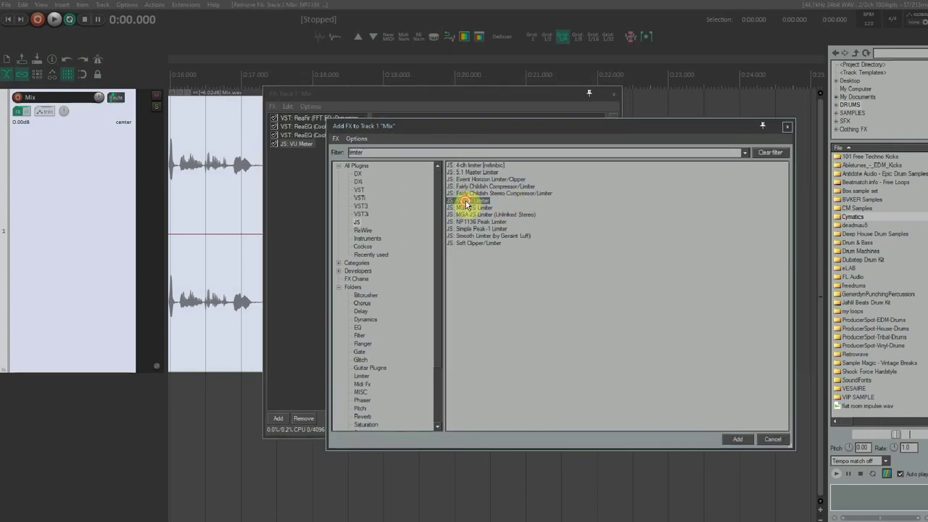
double_click(466, 201)
drag(510, 87, 547, 96)
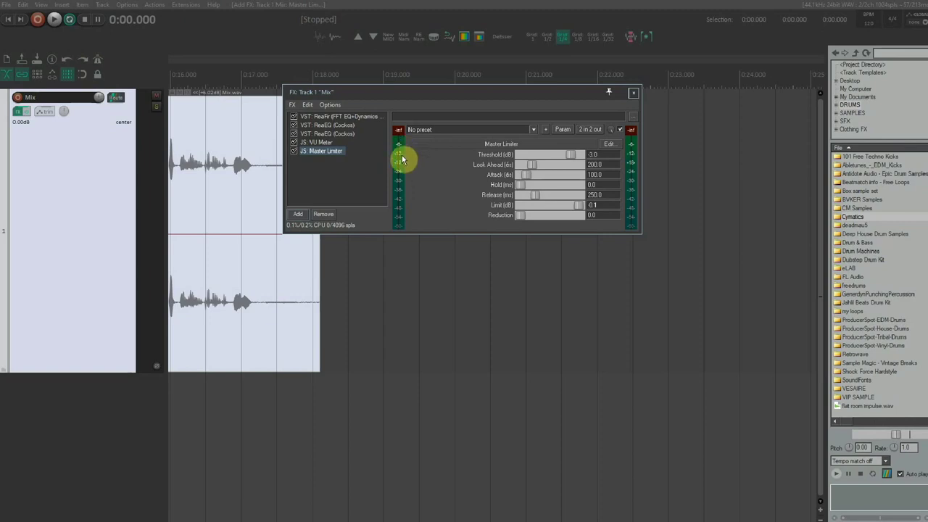
Set the Master Limiter's threshold to -6 dB and compare it against the VU Meter's scale.
double_click(594, 154)
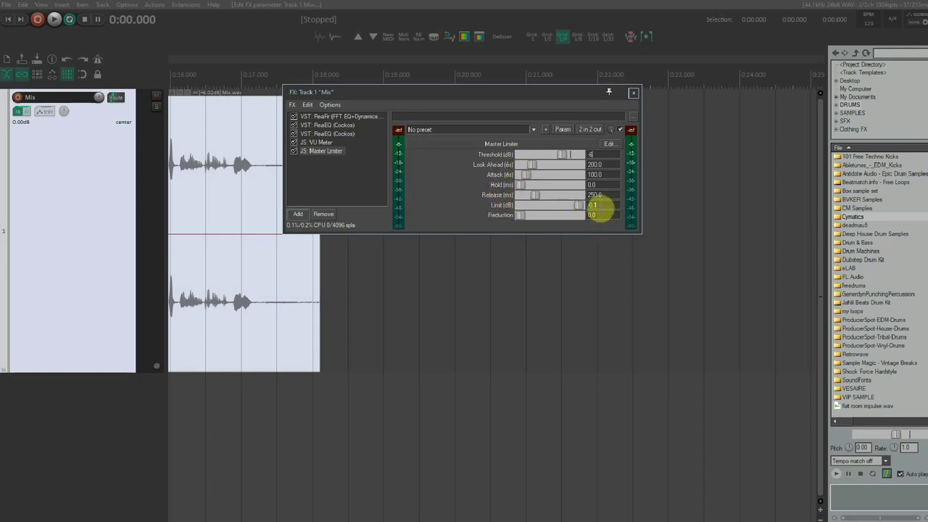
click(319, 142)
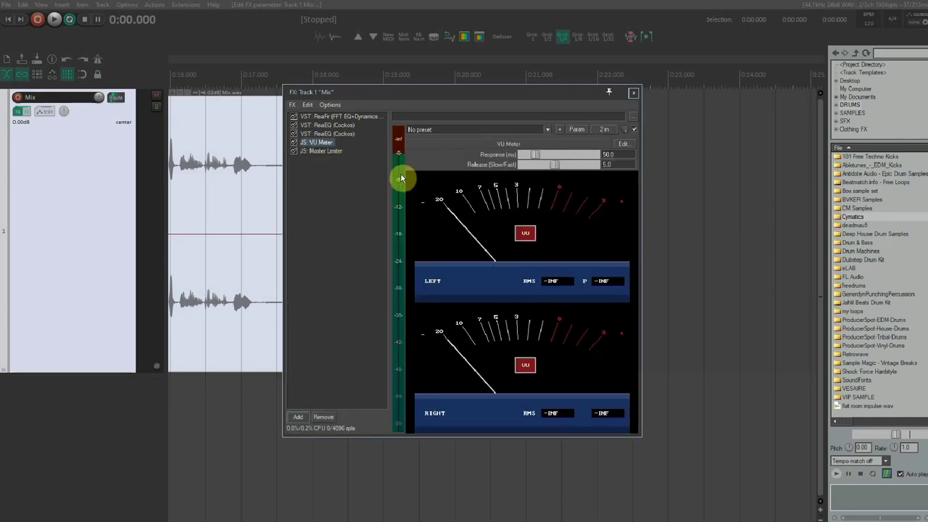
click(330, 153)
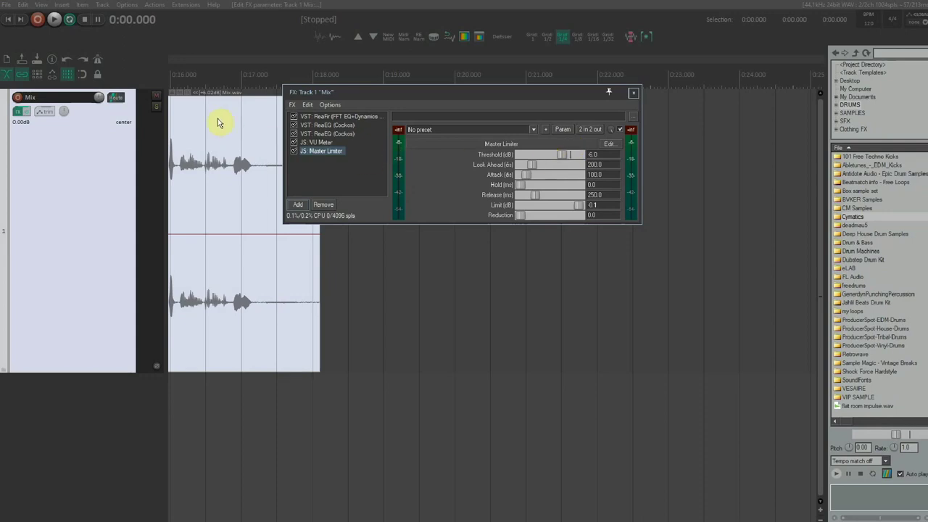
Raise the Master Limiter's threshold to -0.1 dB and lower it to -6.3 dB while playing the recording from the start.
click(2, 20)
mouse_move(567, 154)
mouse_down()
mouse_move(596, 192)
mouse_move(575, 158)
mouse_up()
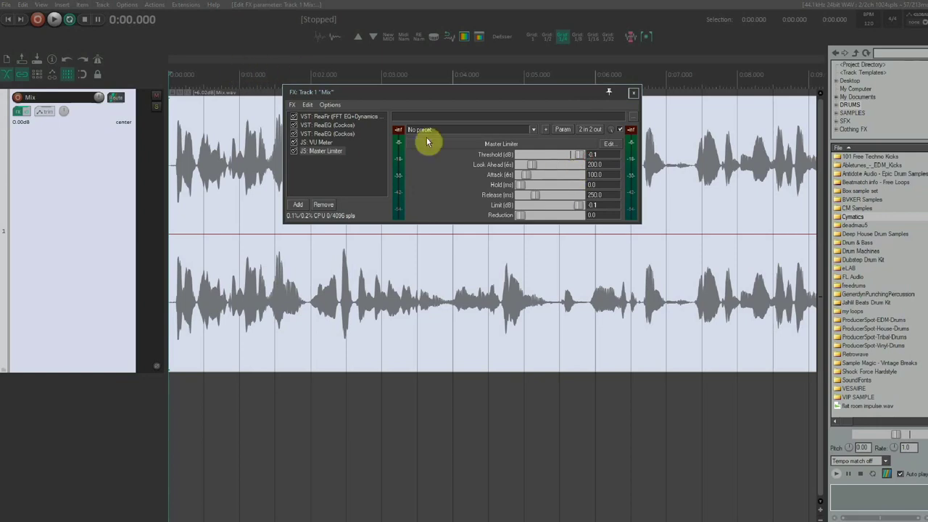
click(411, 11)
drag(490, 92, 526, 137)
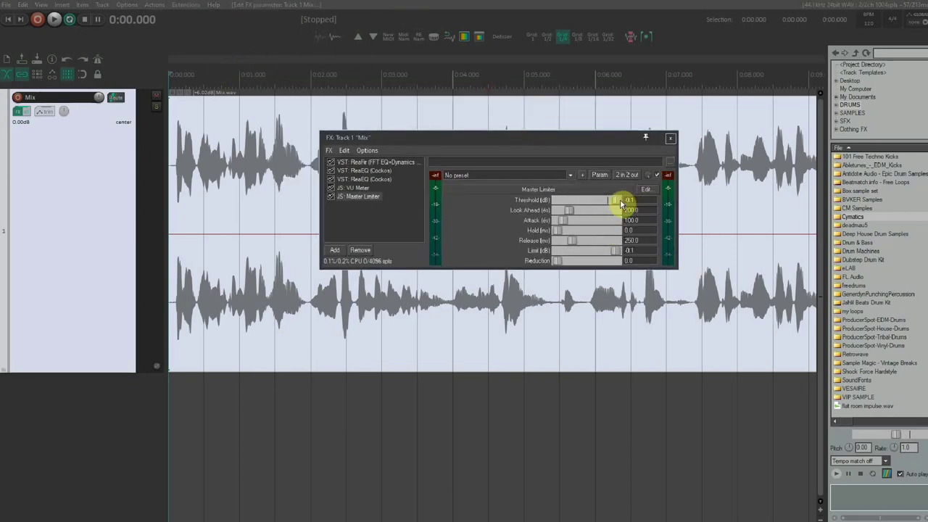
key(space)
drag(619, 205, 601, 204)
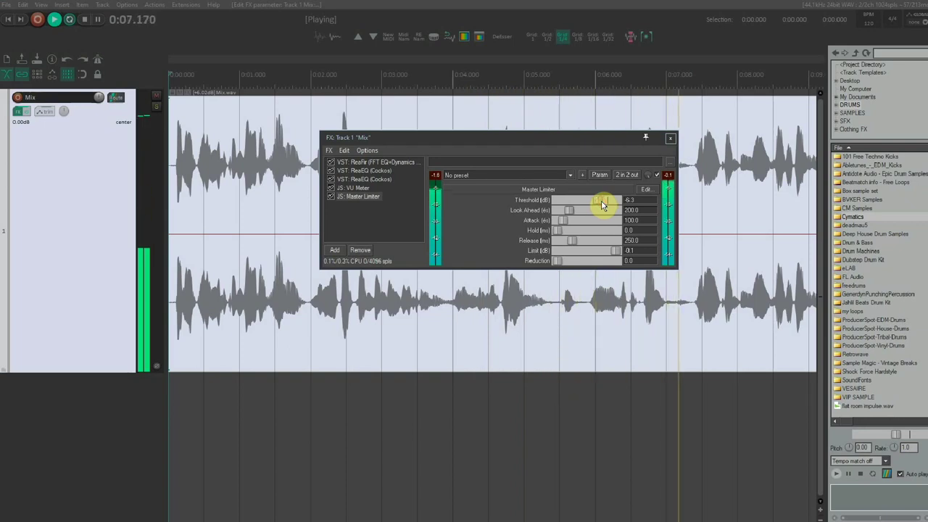
key(space)
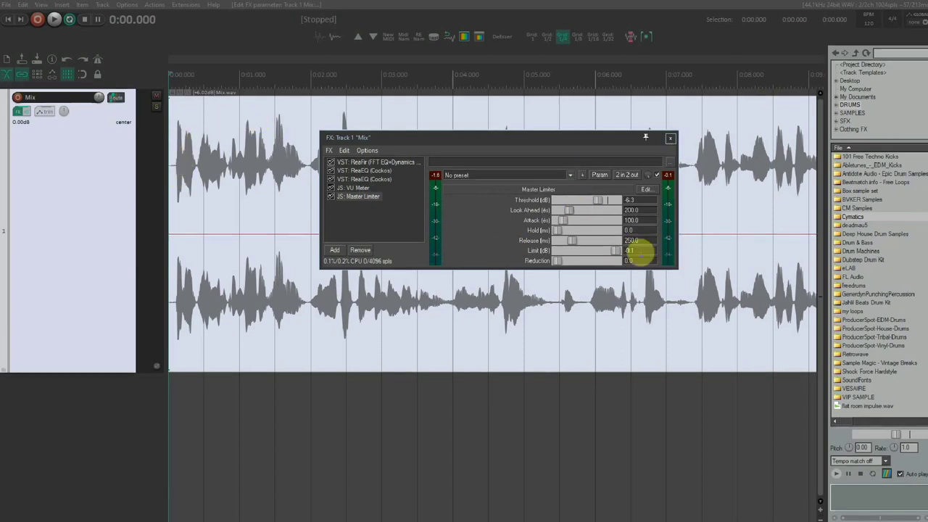
Play the recording from the start and set the Master Limiter's threshold to -9 dB during playback.
drag(440, 141, 434, 133)
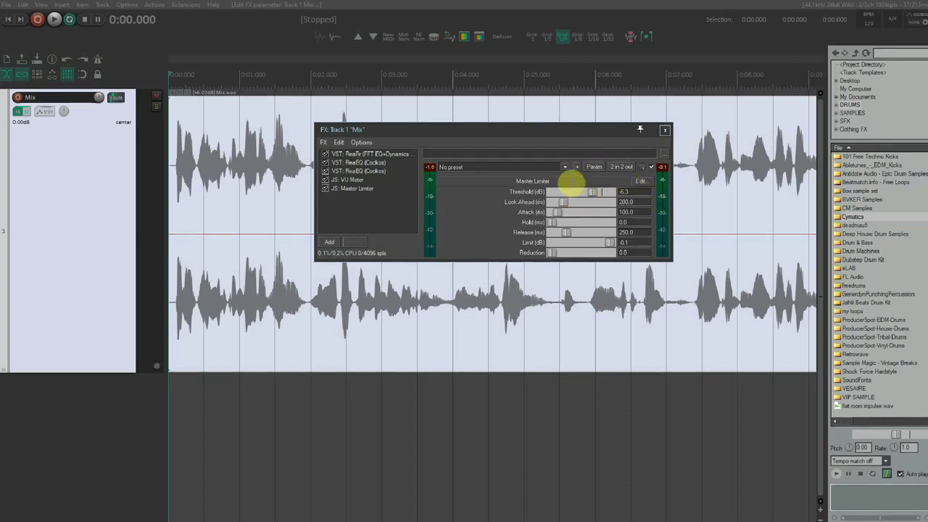
drag(480, 129, 474, 123)
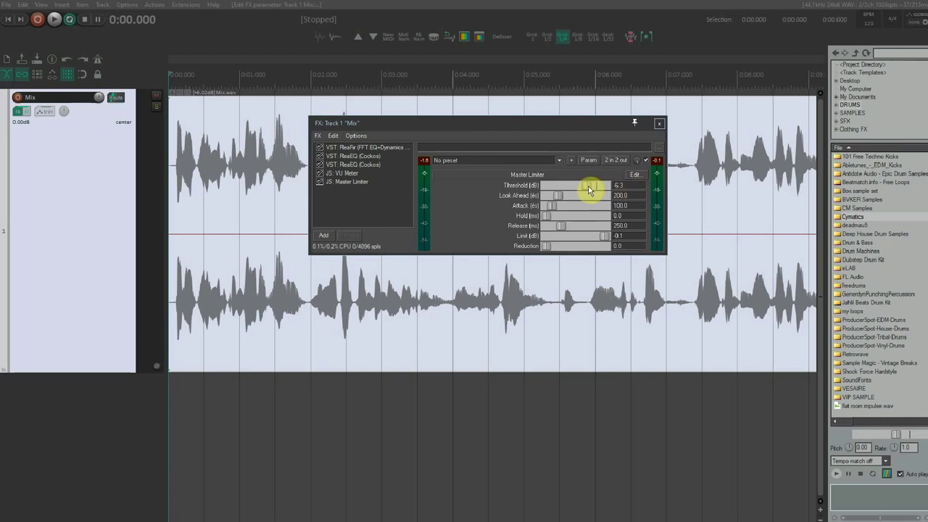
key(space)
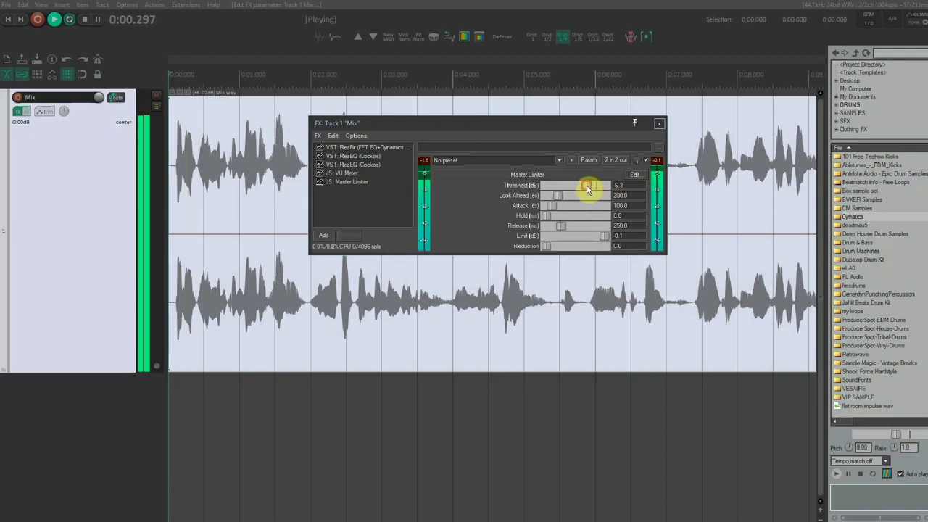
drag(587, 188, 581, 184)
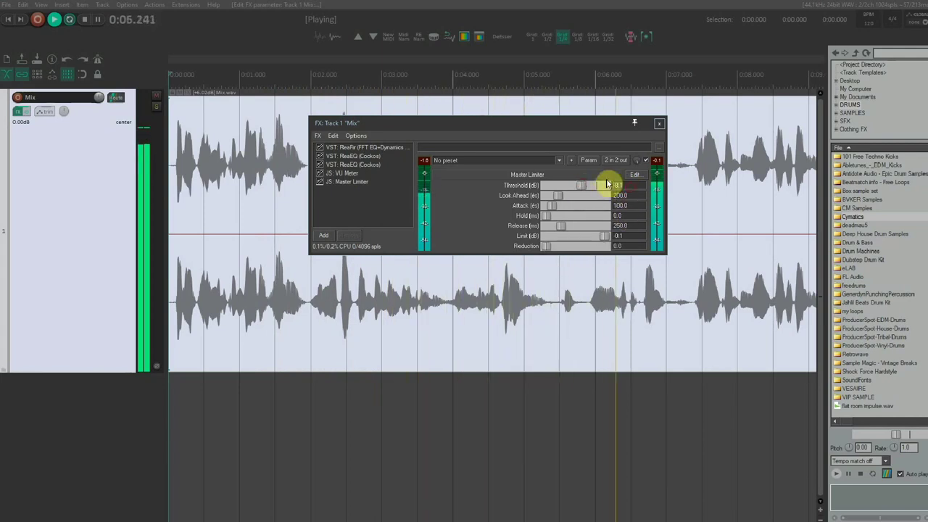
text(-9)
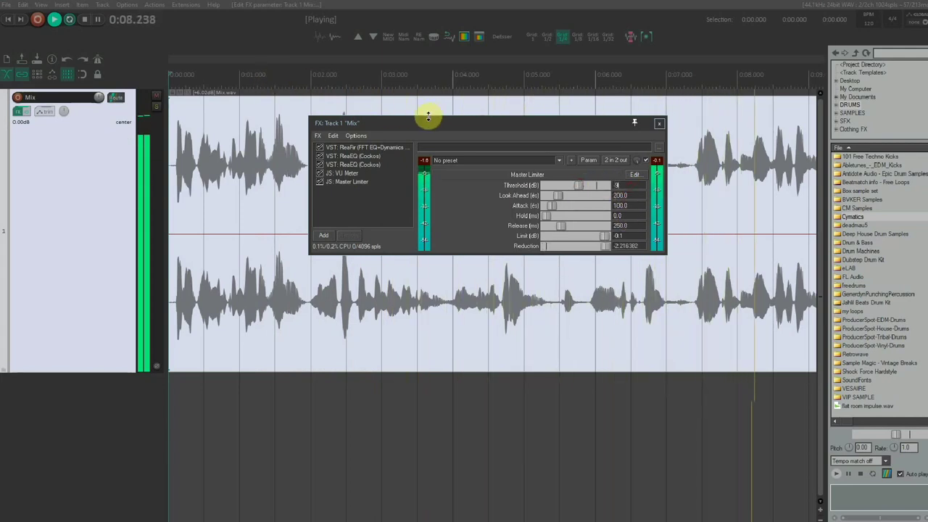
drag(435, 122, 443, 119)
scroll(249, 150, down, 5)
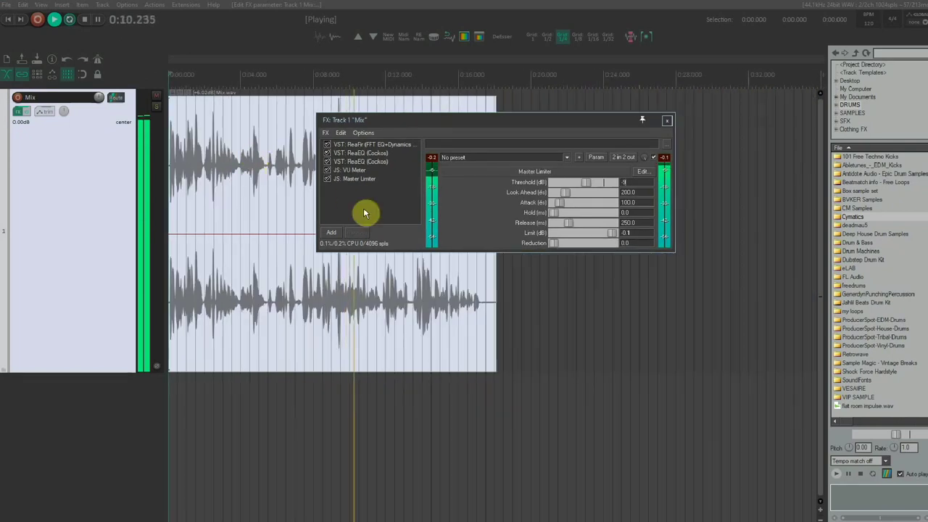
Stop playback and add ReaXcomp from the Cockos plug-ins to the Mix track's FX chain.
key(space)
drag(438, 124, 466, 120)
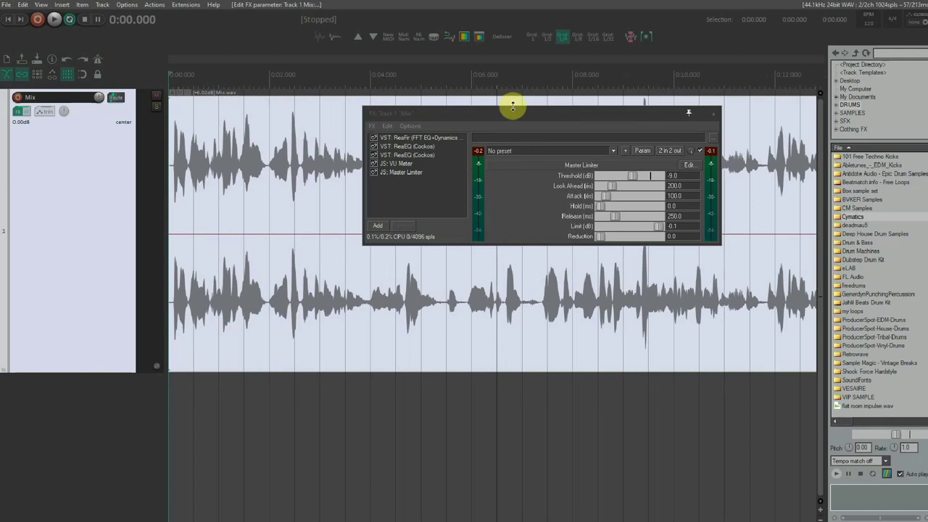
drag(493, 112, 543, 134)
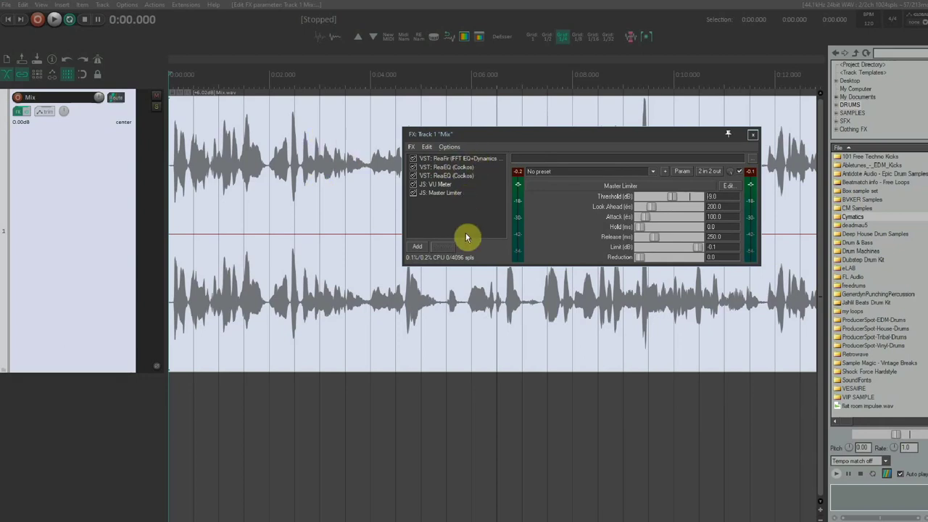
mouse_move(536, 138)
mouse_down()
mouse_move(518, 130)
mouse_move(540, 125)
mouse_move(522, 131)
mouse_up()
scroll(232, 190, up, 3)
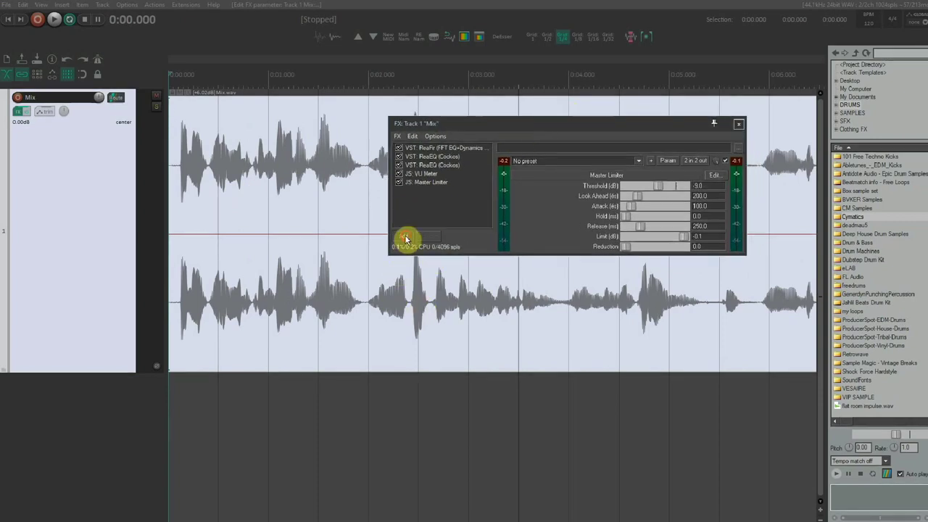
click(405, 239)
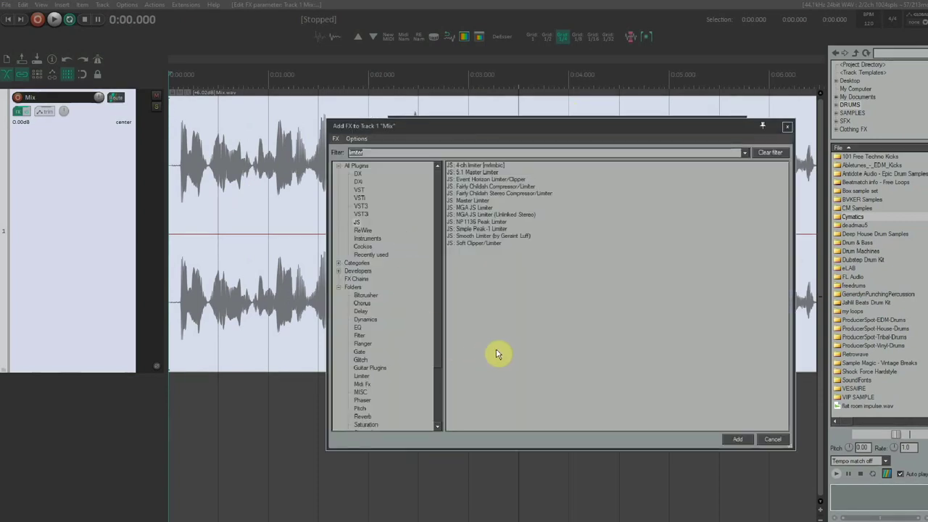
click(367, 239)
click(364, 247)
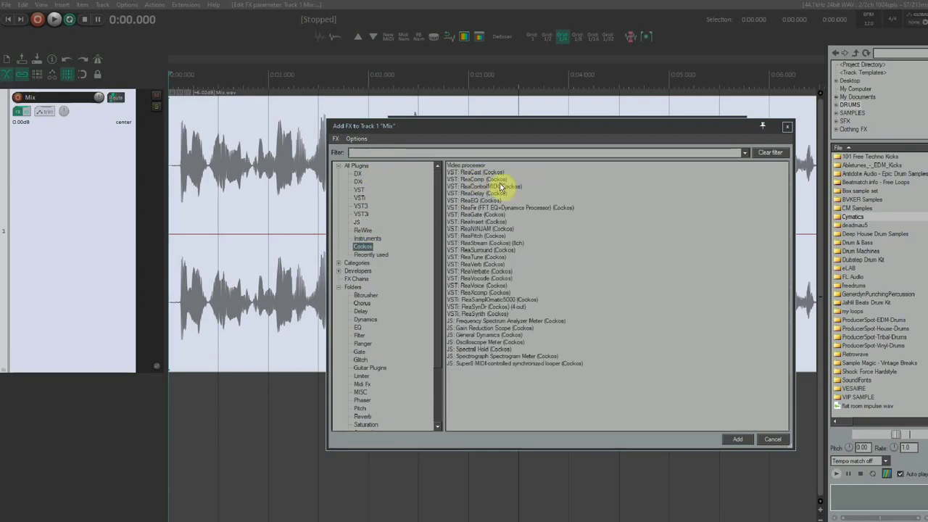
double_click(464, 293)
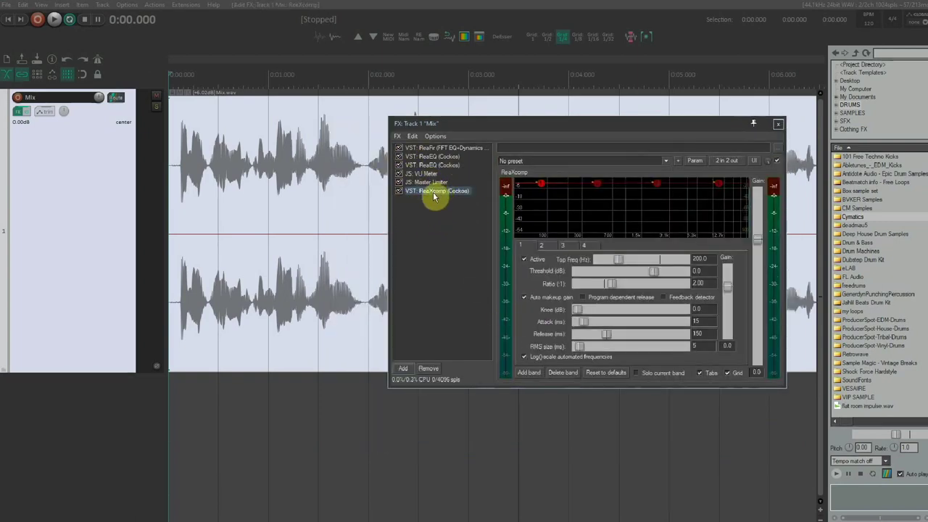
Move ReaXcomp directly after the second ReaEQ in the FX chain and remove the VU Meter.
drag(548, 125, 524, 116)
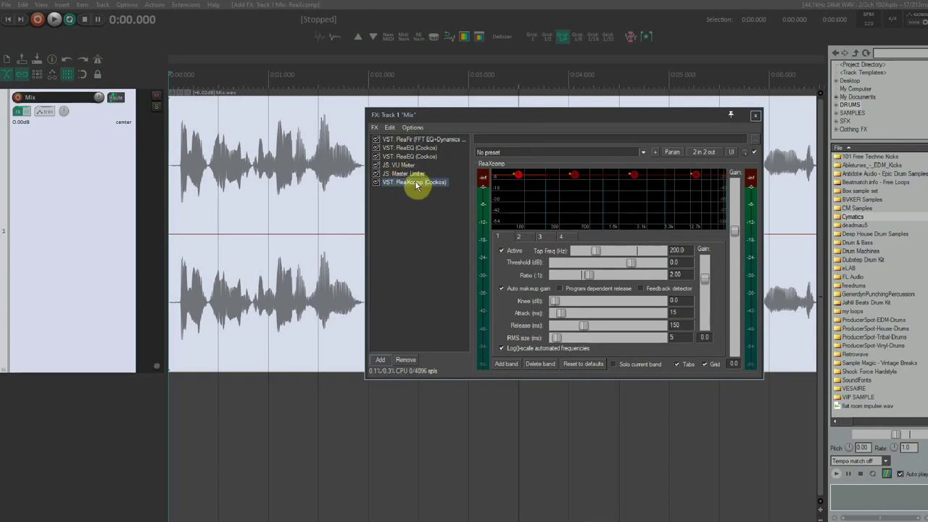
drag(418, 168, 415, 169)
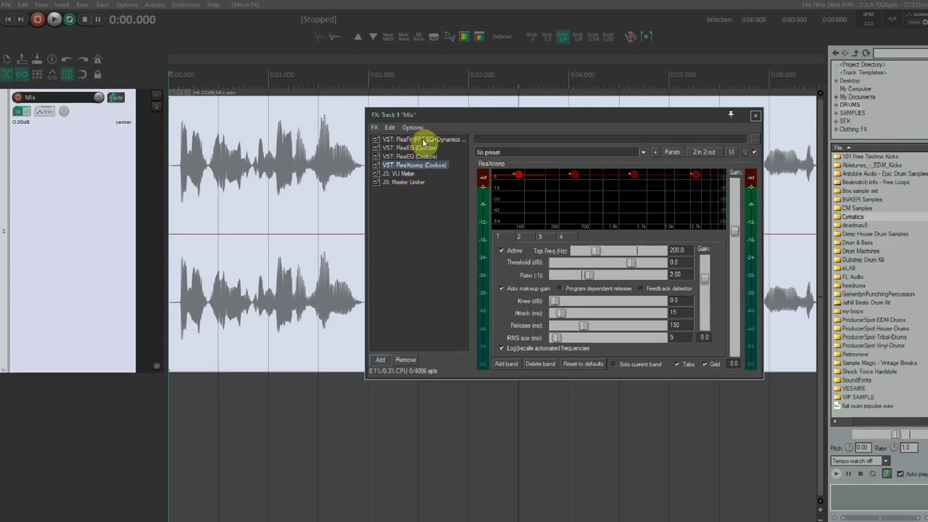
click(412, 173)
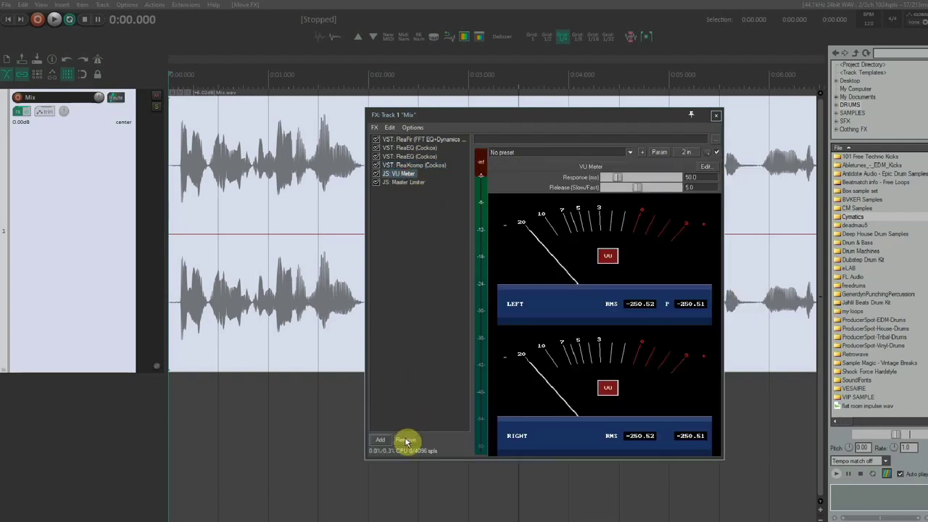
click(405, 440)
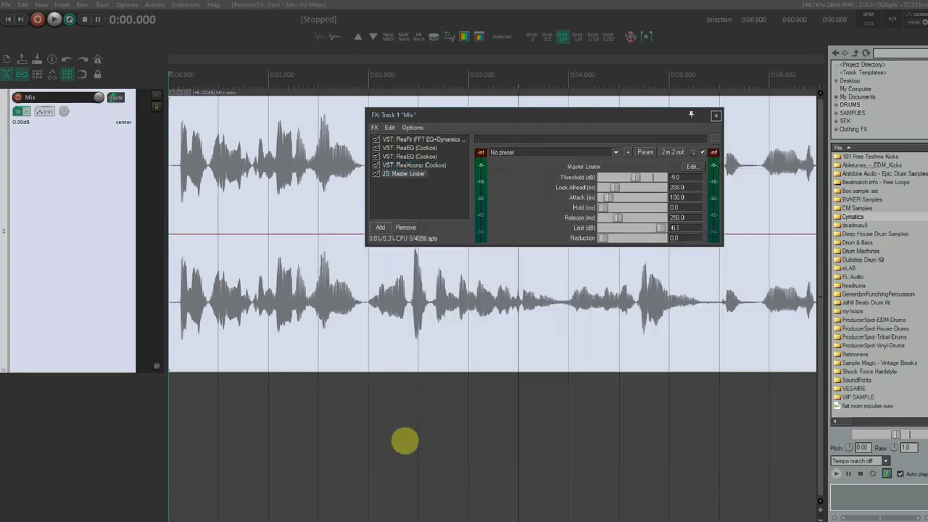
Load the preset "griz: male de-ess (change band 2 freqs for your singer)" in ReaXcomp and enlarge its window.
click(430, 164)
drag(518, 119, 410, 119)
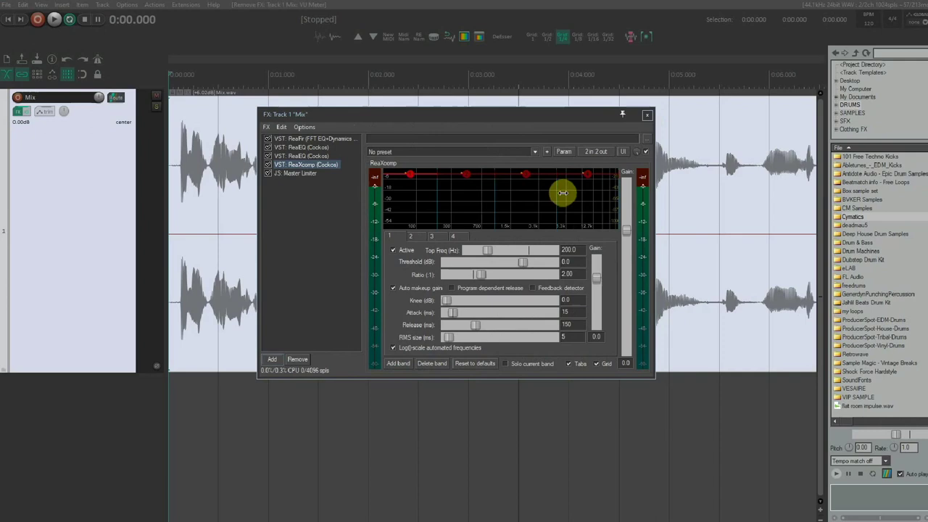
click(535, 151)
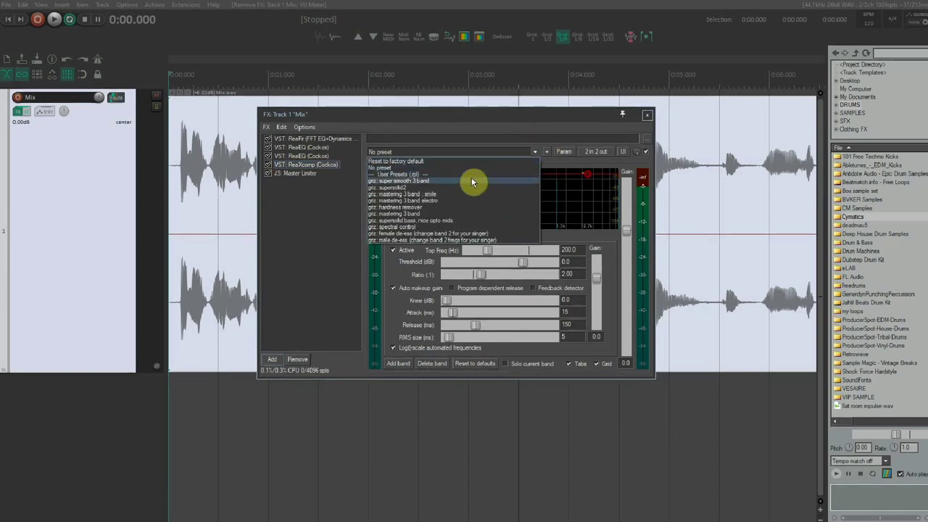
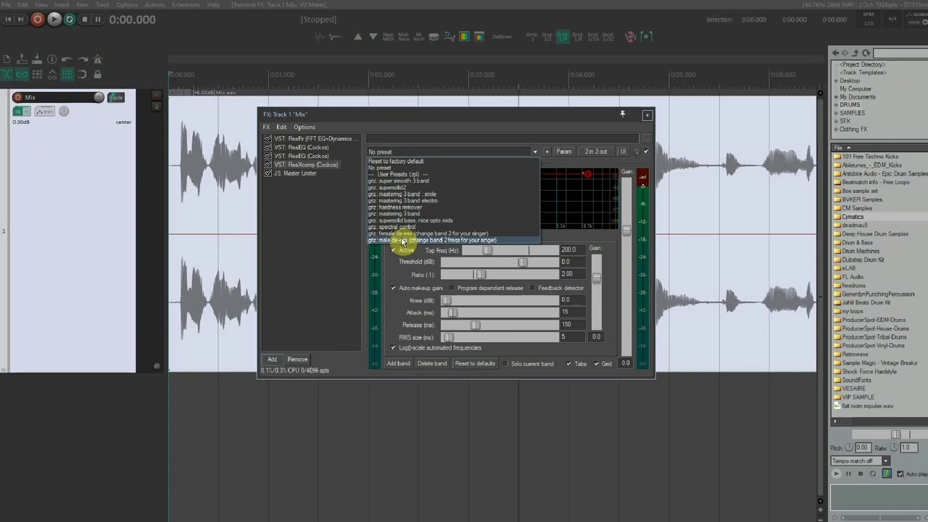
click(402, 241)
drag(528, 120, 487, 100)
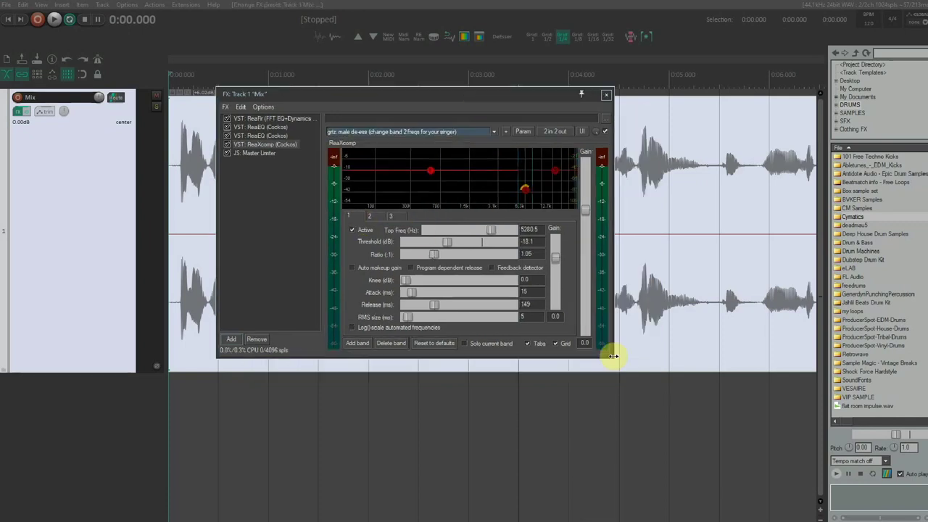
drag(613, 356, 767, 497)
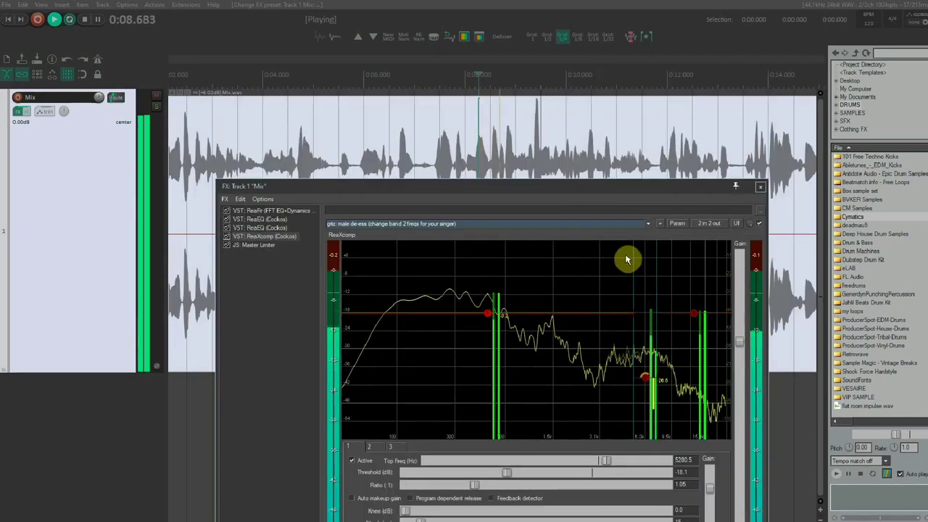
Select ReaXcomp's band 2 and solo it while playing the recording.
key(space)
click(647, 380)
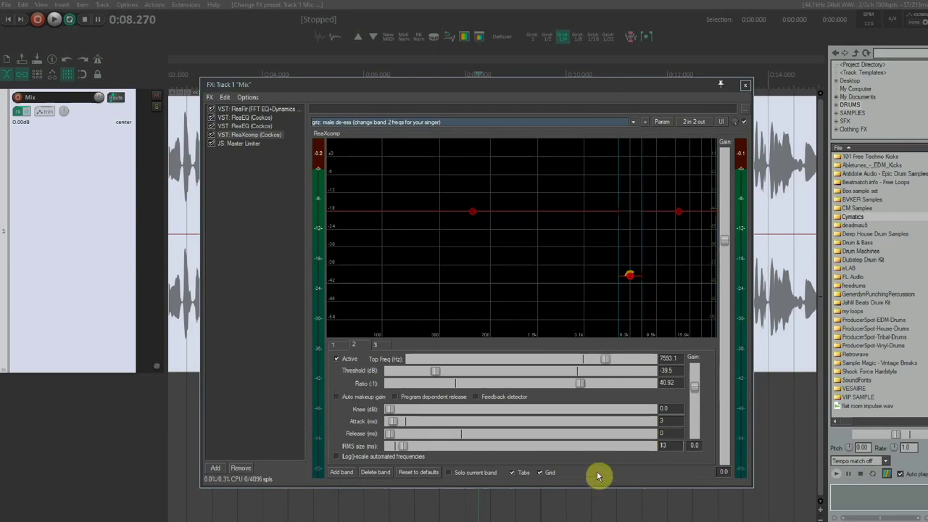
key(space)
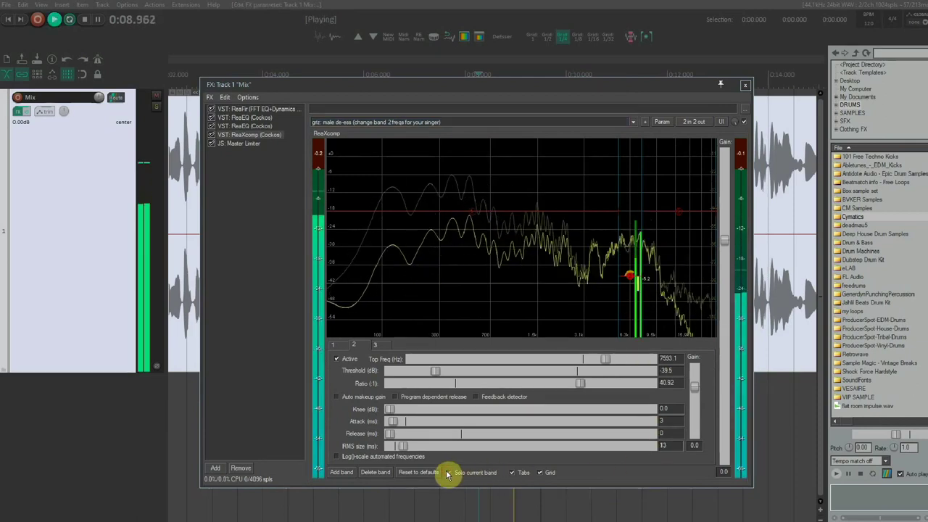
click(449, 473)
key(space)
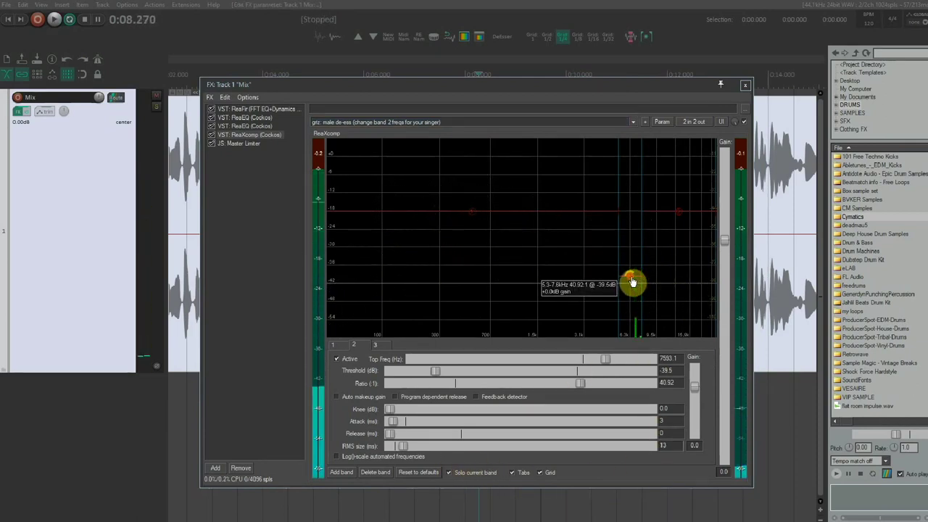
Raise band 2's threshold to -23.3 dB and fine-tune it to -25.3 dB while auditioning the soloed band.
drag(632, 282, 633, 240)
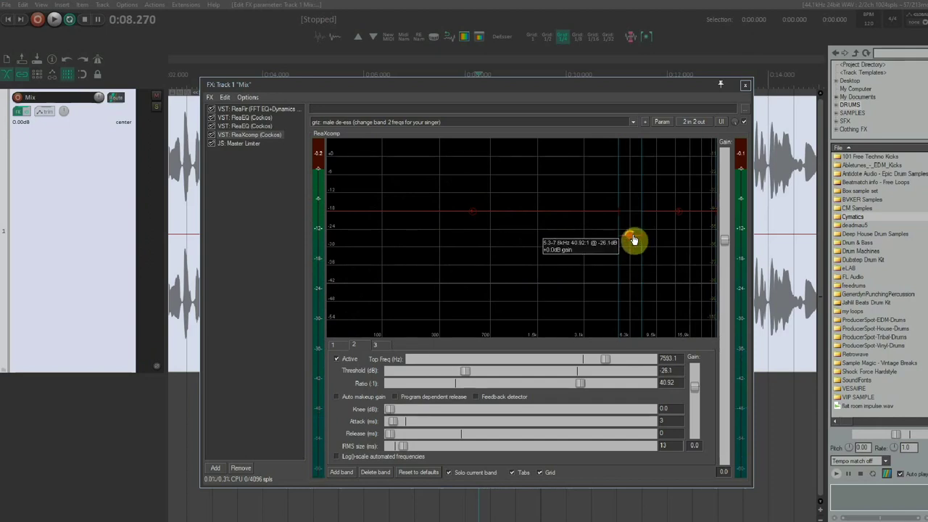
key(space)
drag(633, 240, 633, 230)
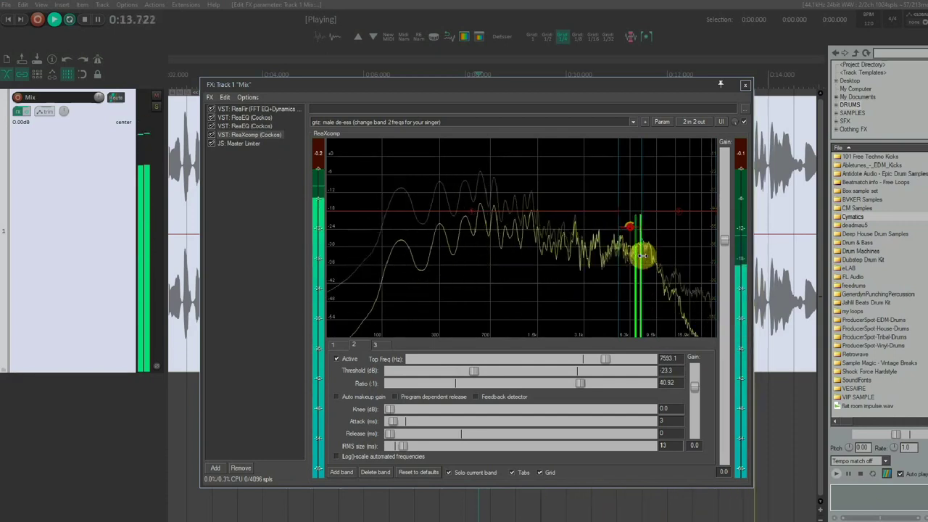
key(space)
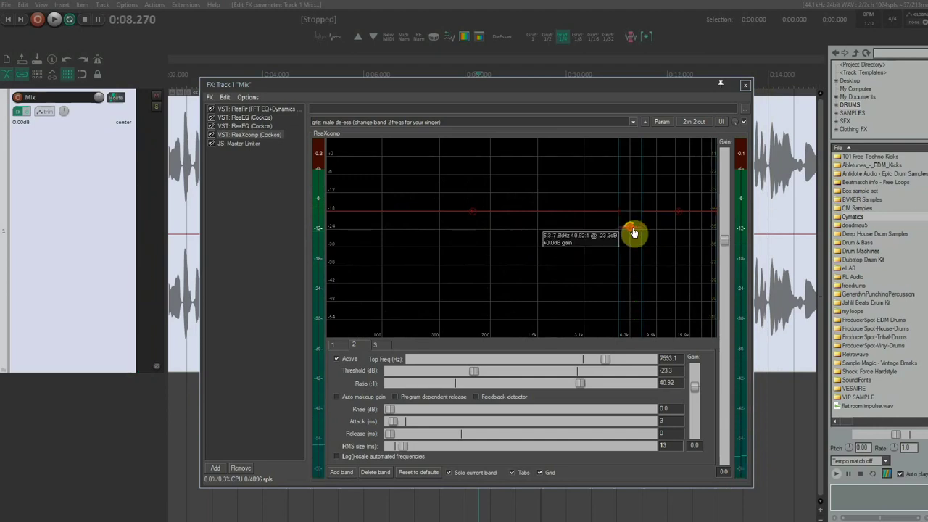
key(space)
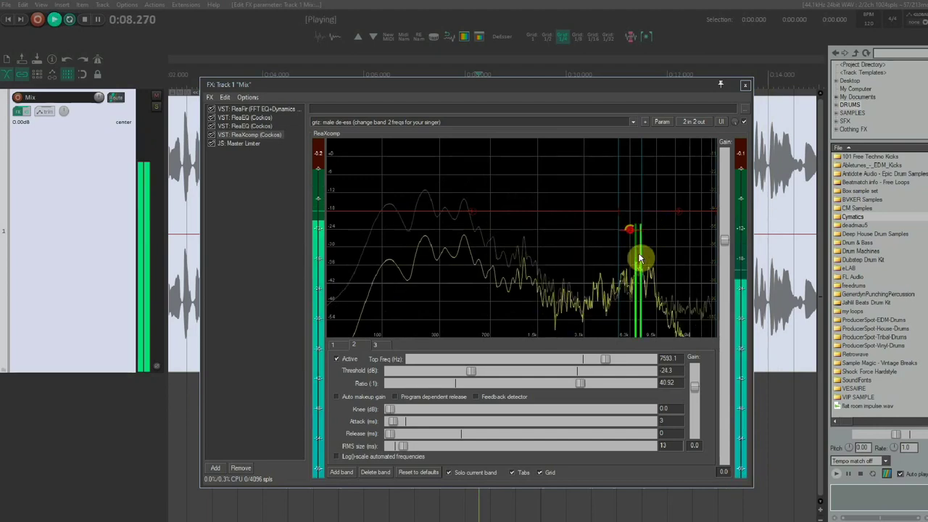
key(space)
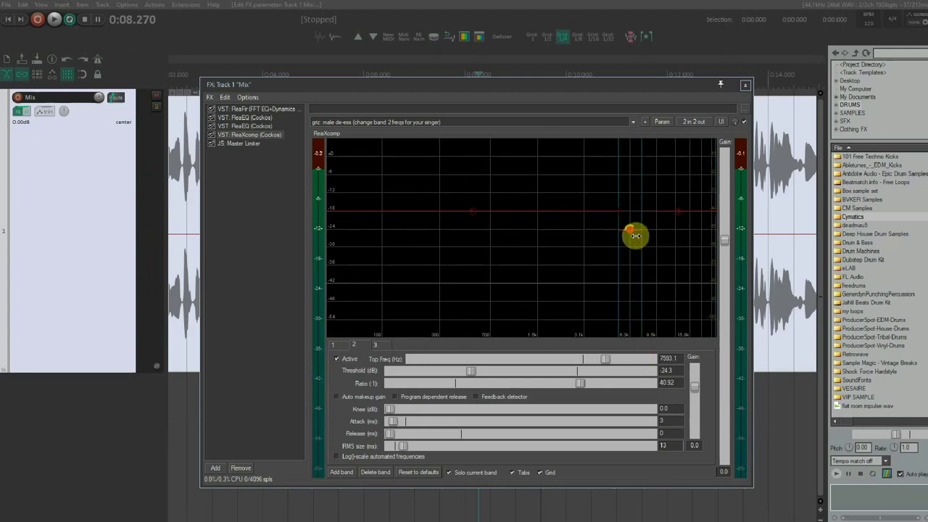
key(space)
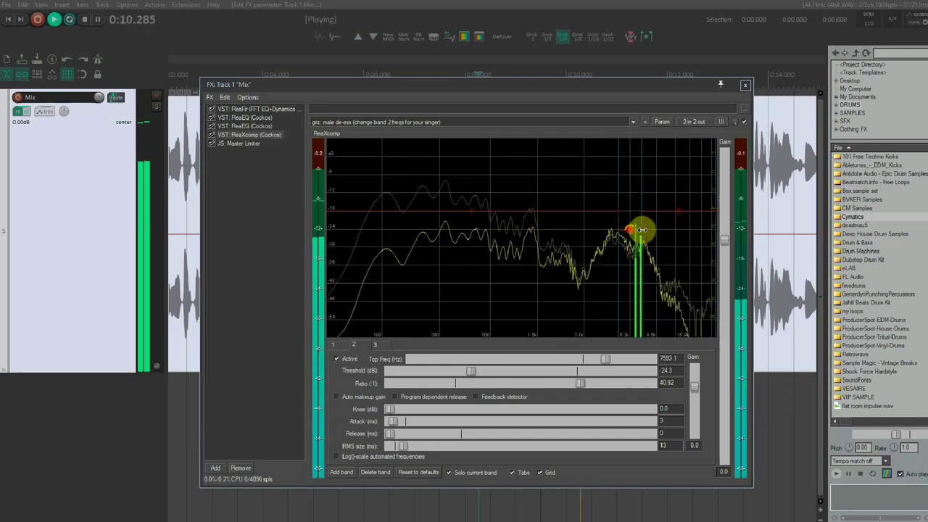
mouse_move(628, 236)
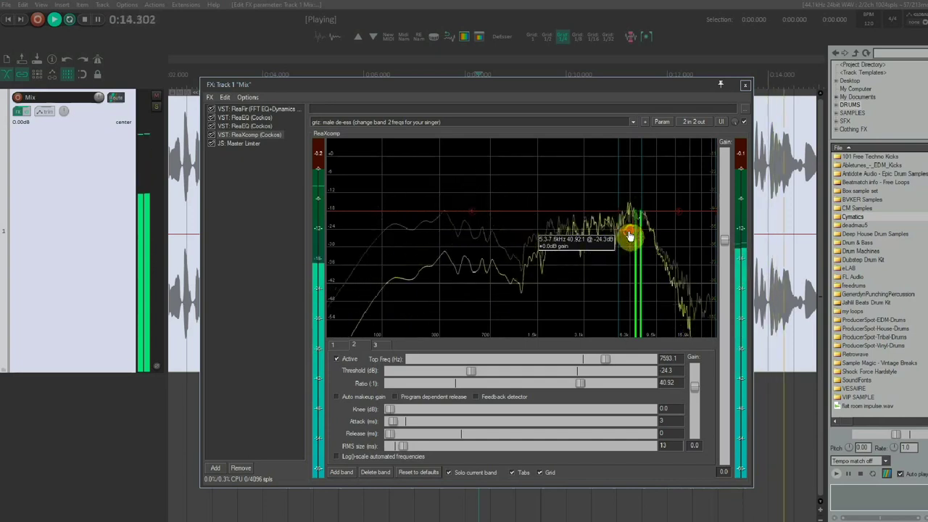
drag(629, 235, 634, 239)
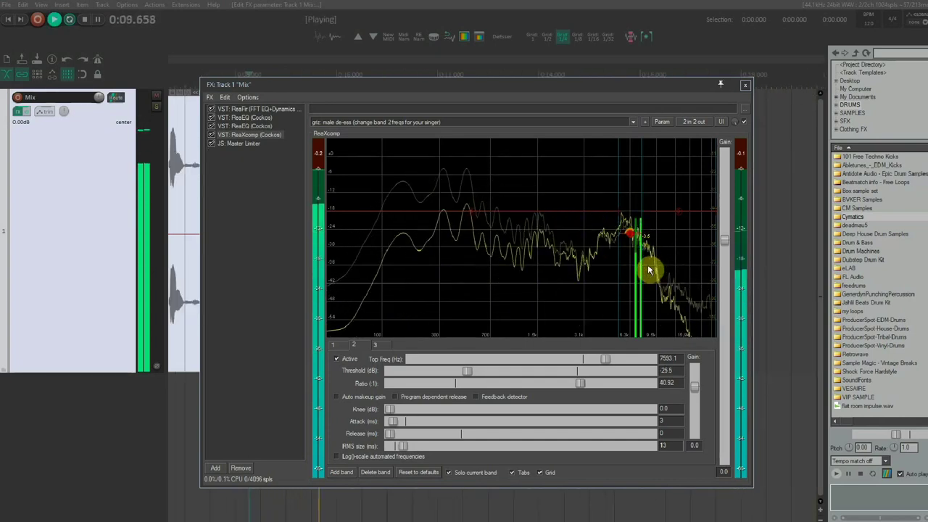
drag(629, 240, 631, 240)
key(space)
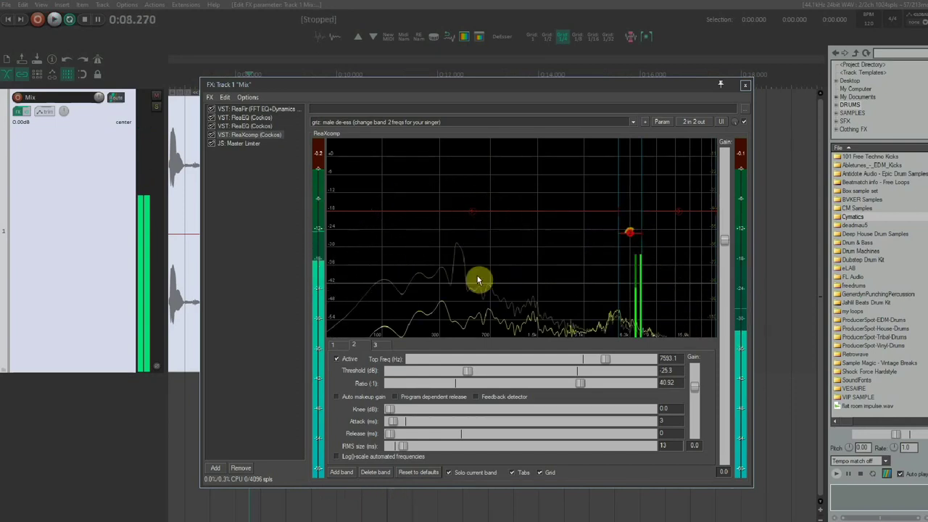
Unsolo band 2, play the recording through all ReaXcomp bands, and show the Master Limiter.
click(449, 472)
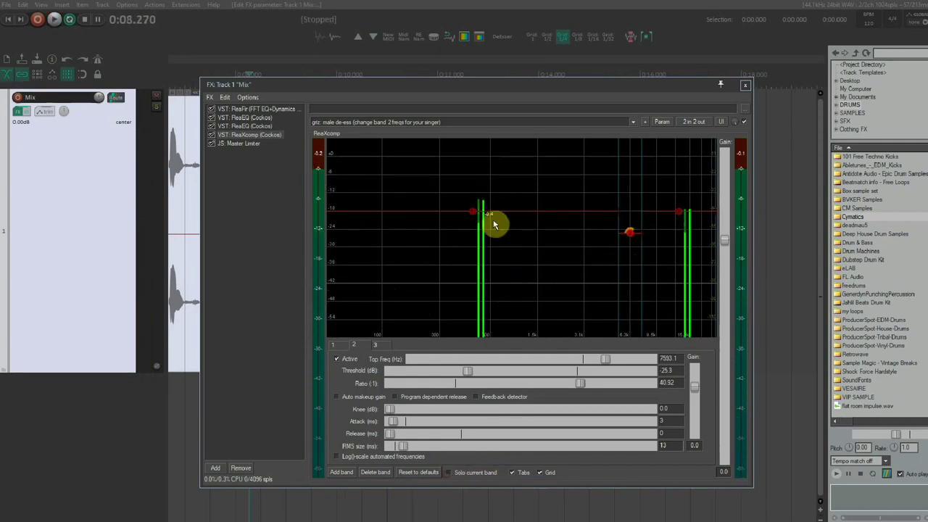
mouse_move(460, 85)
mouse_down()
mouse_move(554, 92)
mouse_move(466, 82)
mouse_up()
key(space)
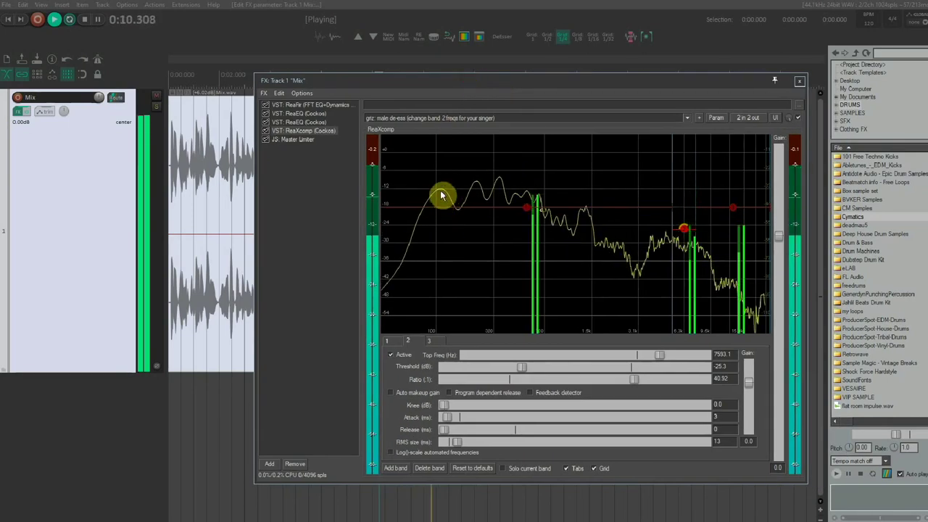
click(299, 140)
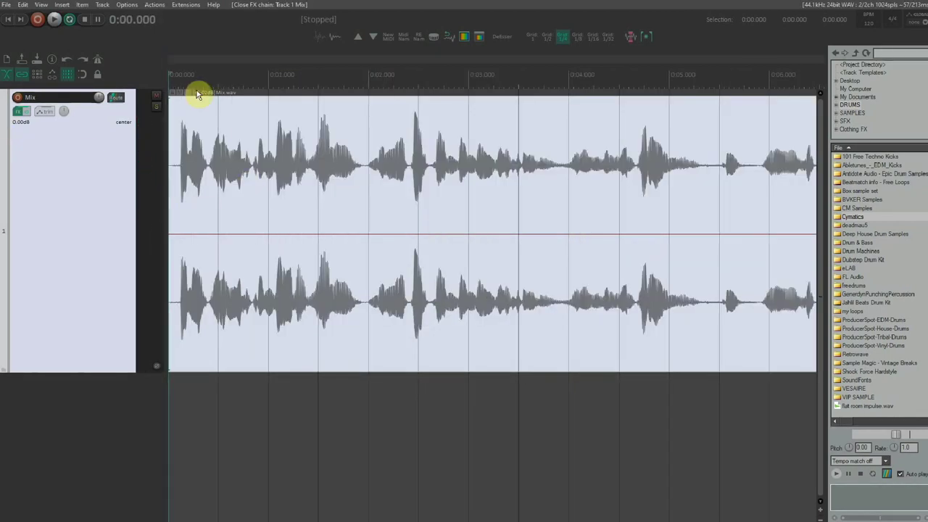
Open the project's render settings and set the render bounds to Entire project.
scroll(269, 213, down, 4)
scroll(320, 201, down, 2)
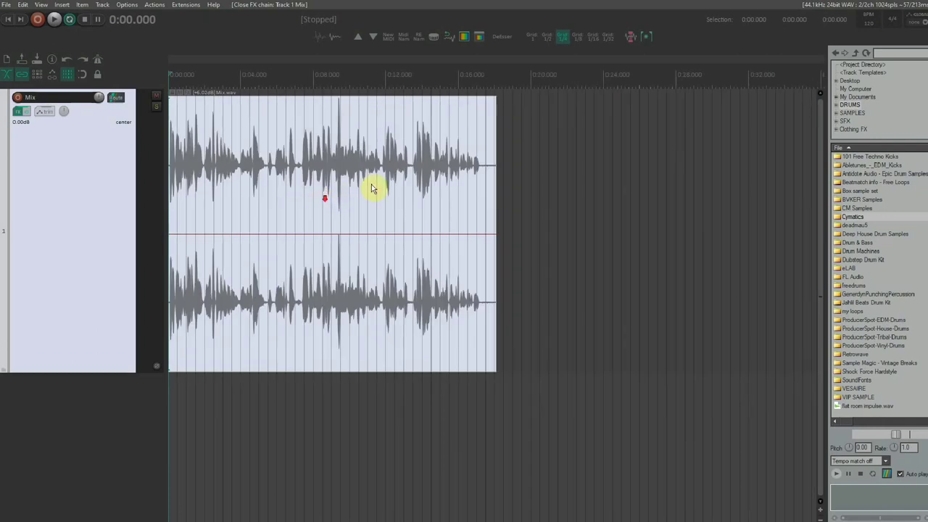
scroll(381, 186, up, 2)
scroll(308, 172, down, 1)
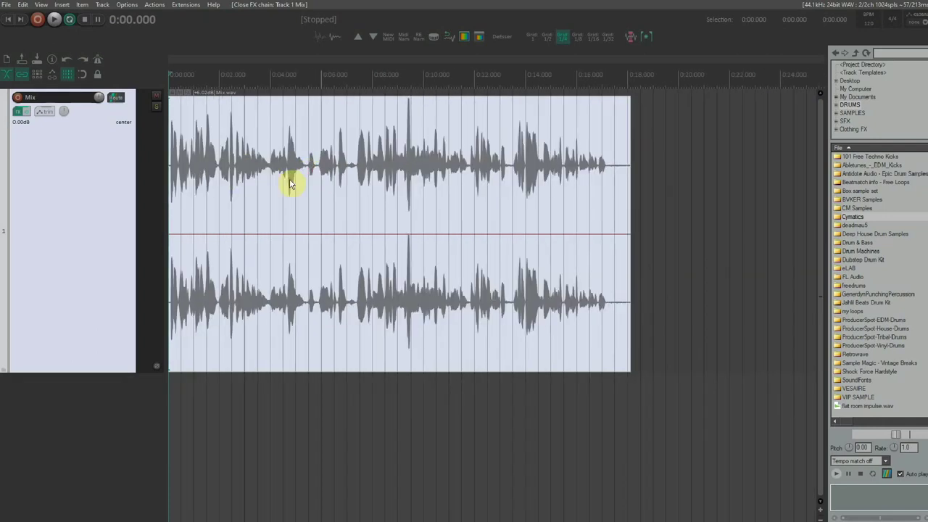
click(5, 4)
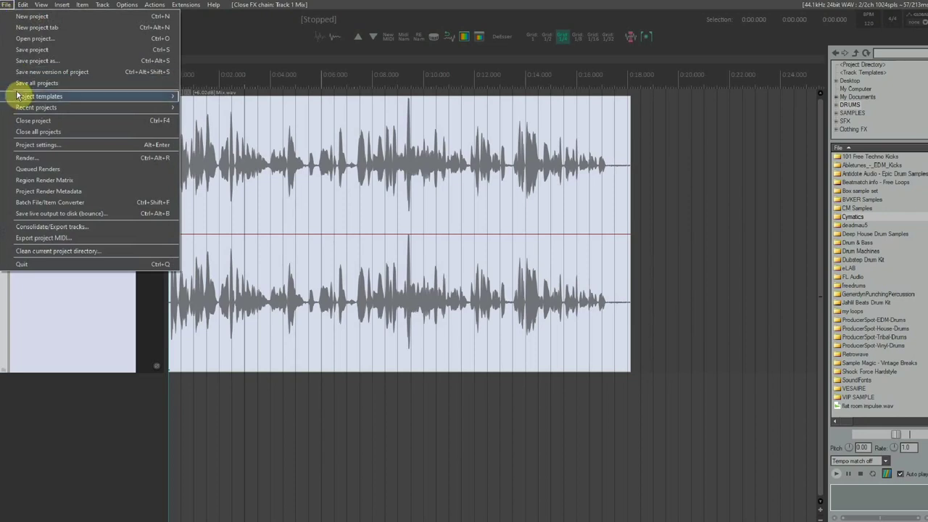
click(26, 158)
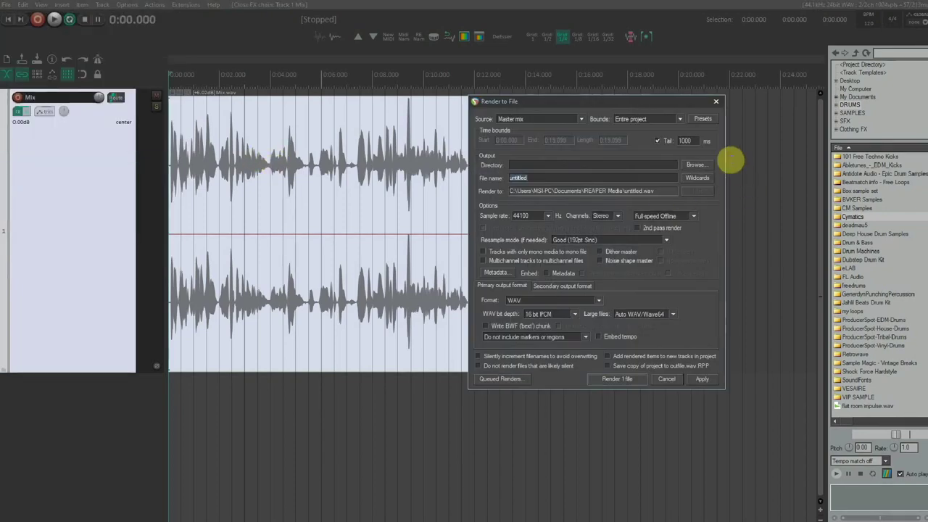
click(670, 121)
click(637, 129)
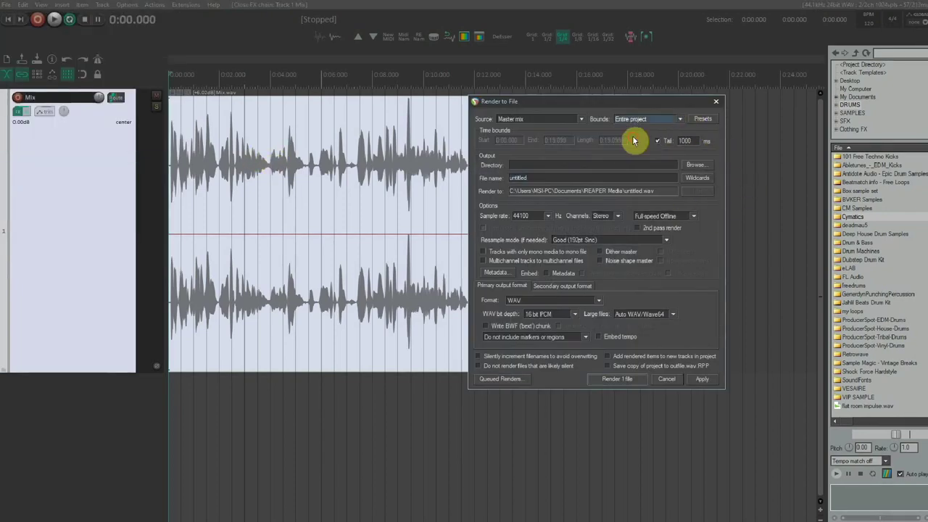
Set the render output directory to the MIX folder on the Desktop and name the file "final mix".
click(694, 164)
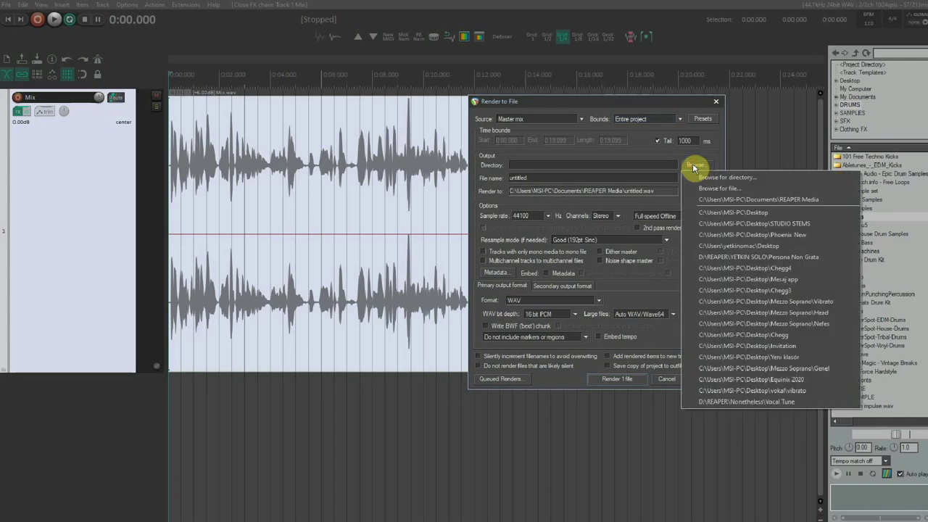
click(727, 177)
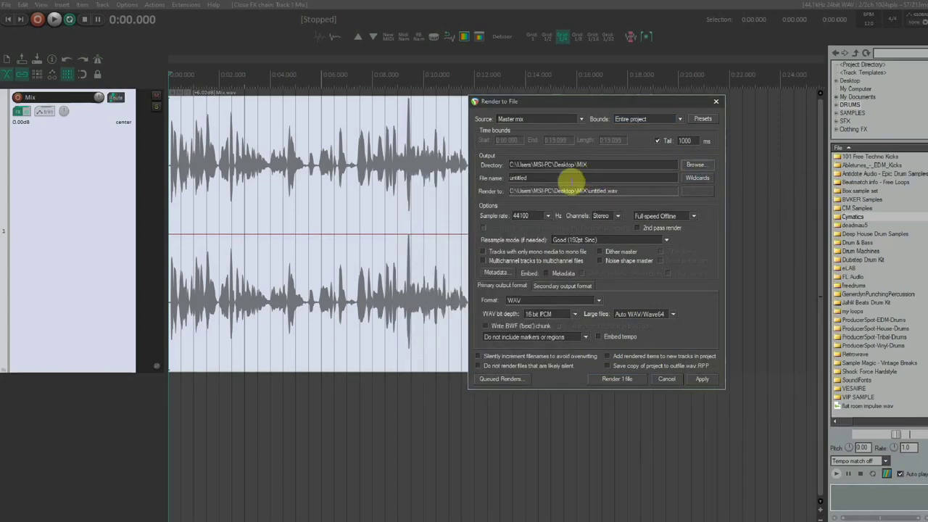
click(556, 178)
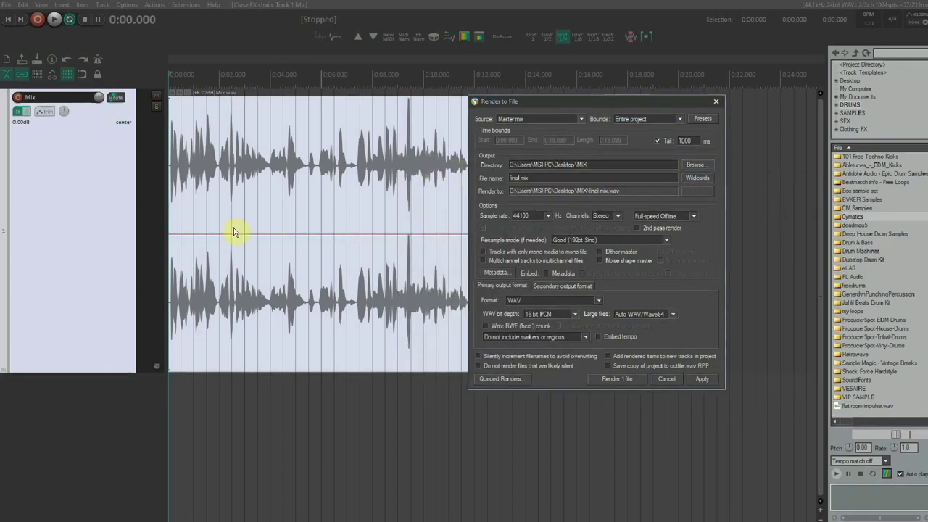
Keep the render channels at Stereo and set the resample mode to Extreme HQ (768pt HQ Sinc).
click(619, 216)
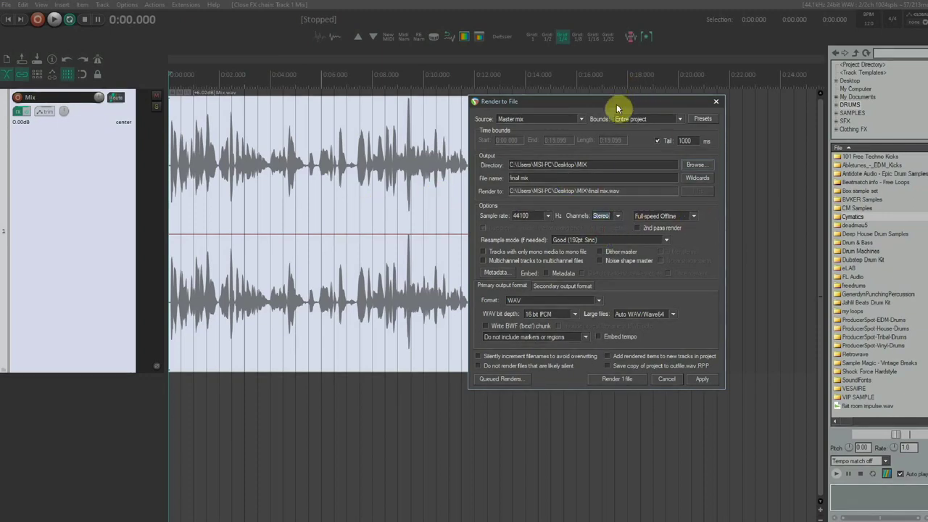
drag(616, 104, 648, 92)
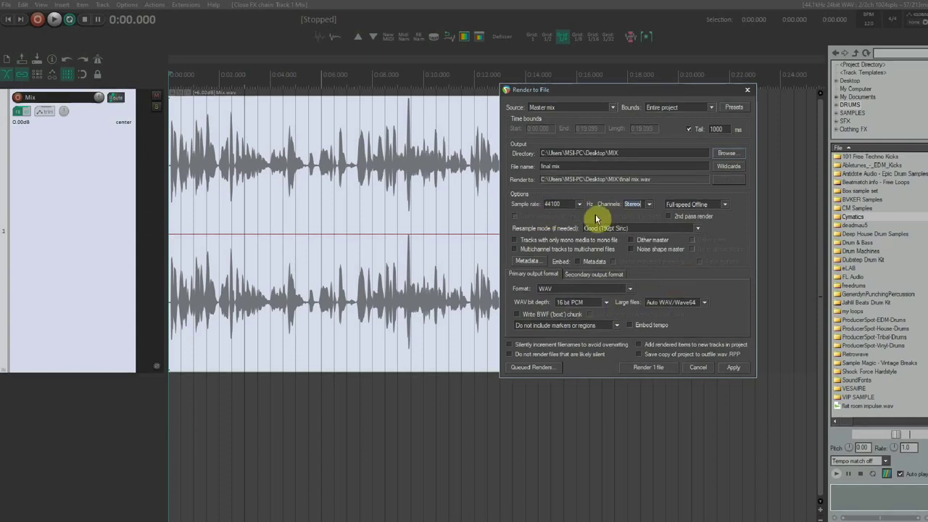
click(643, 230)
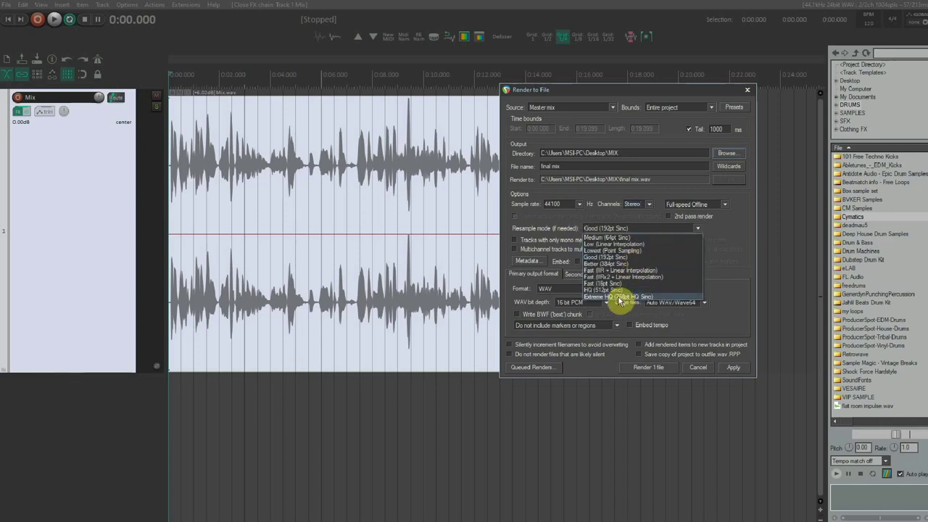
click(616, 297)
Render the final mix to file and close the finished render report.
click(595, 166)
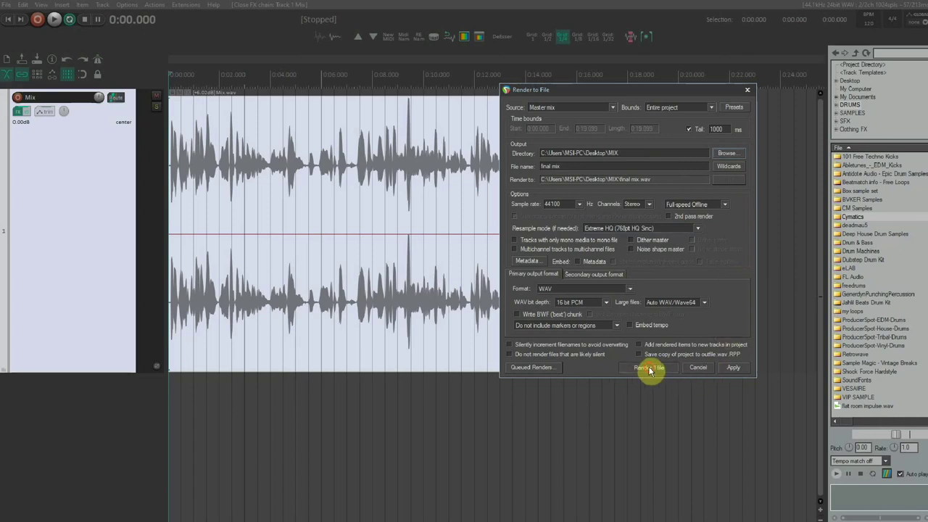
click(649, 368)
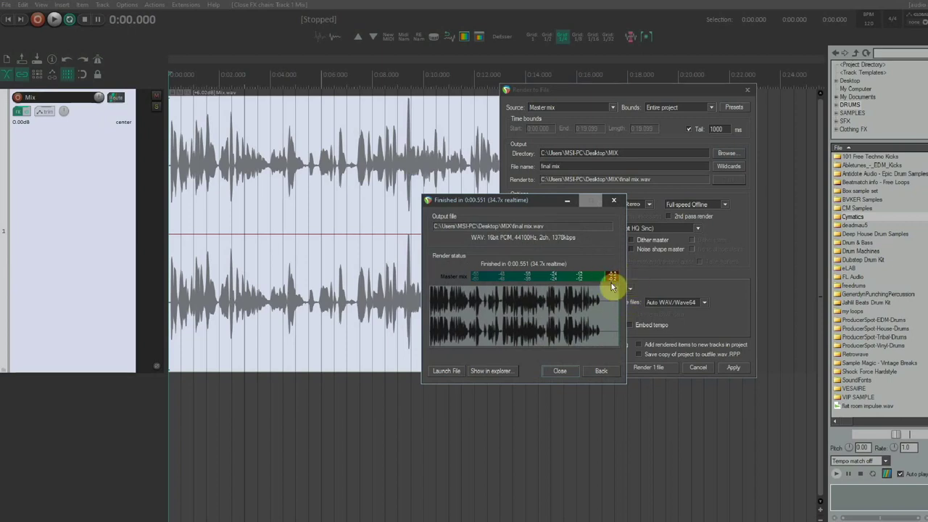
click(560, 371)
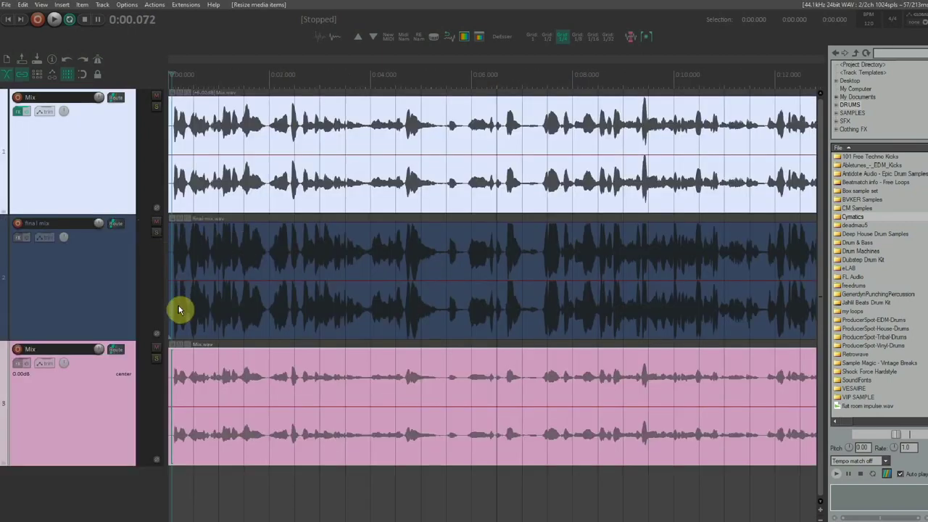
Mute the processed Mix track above the final mix track and solo the unprocessed Mix track below it.
click(101, 200)
click(102, 200)
click(86, 285)
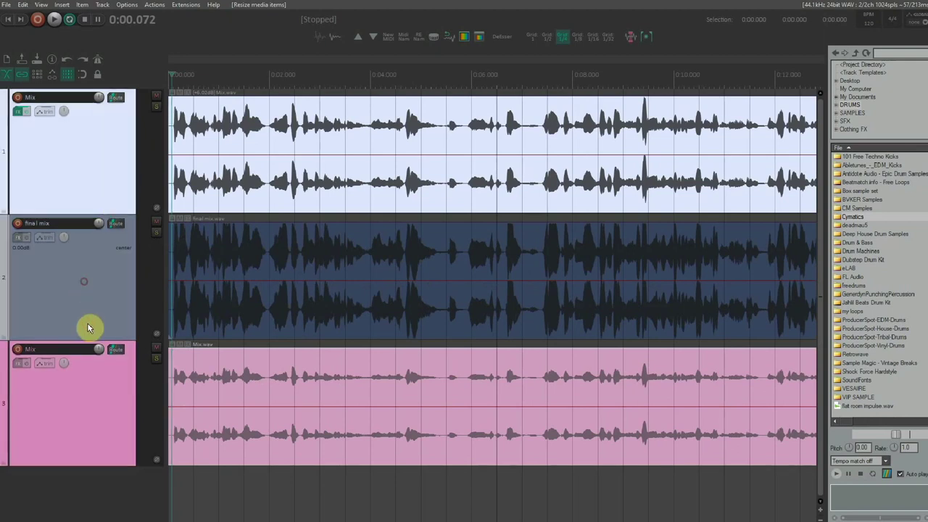
click(155, 99)
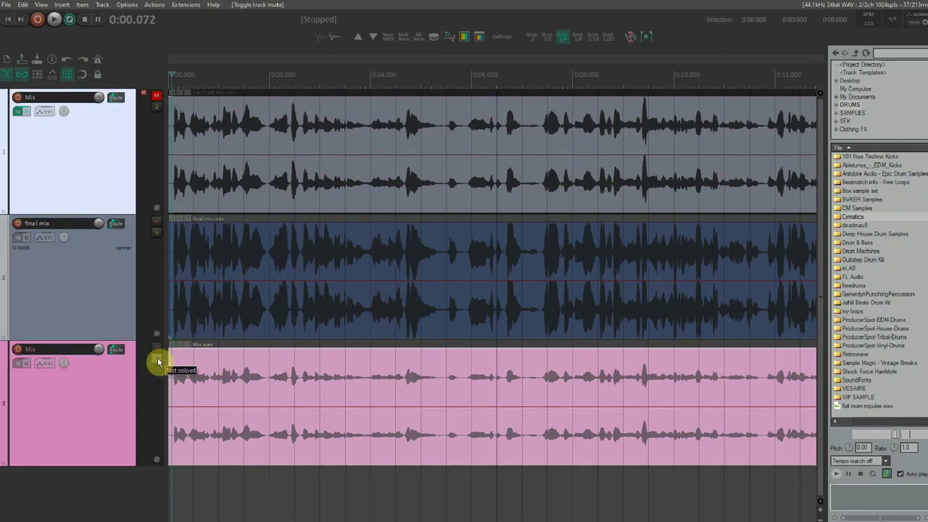
click(157, 360)
Play the soloed unprocessed Mix track from the project start, stop playback and unsolo the track.
click(8, 19)
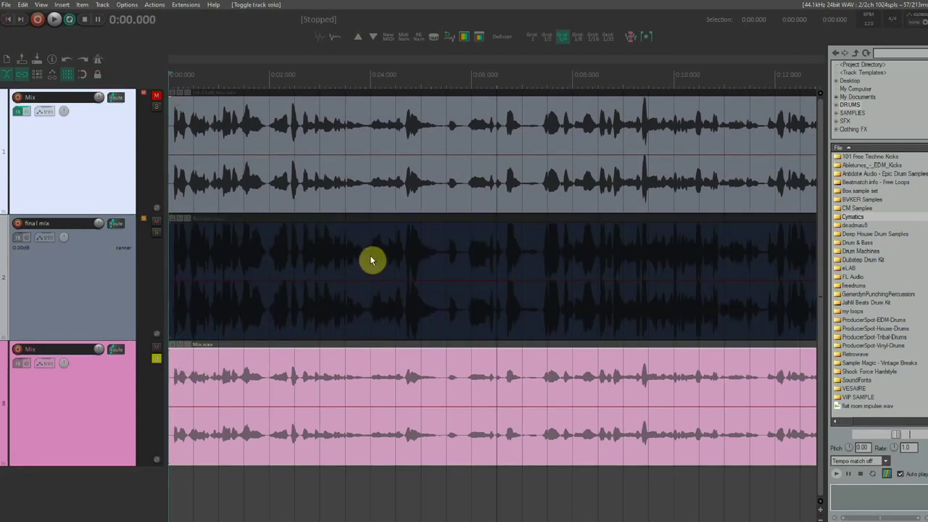
key(space)
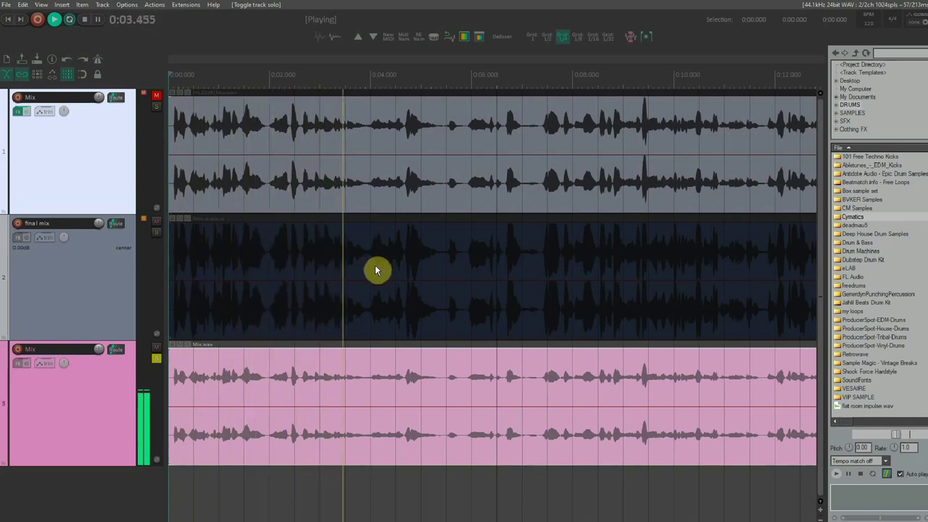
key(space)
click(540, 389)
key(space)
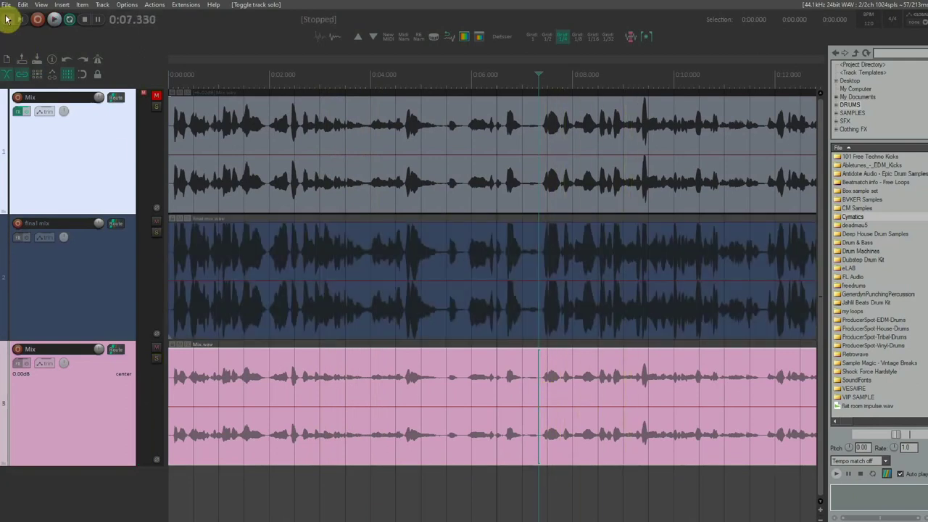
Solo the final mix track, listen to it from the project start, and unsolo it.
click(7, 19)
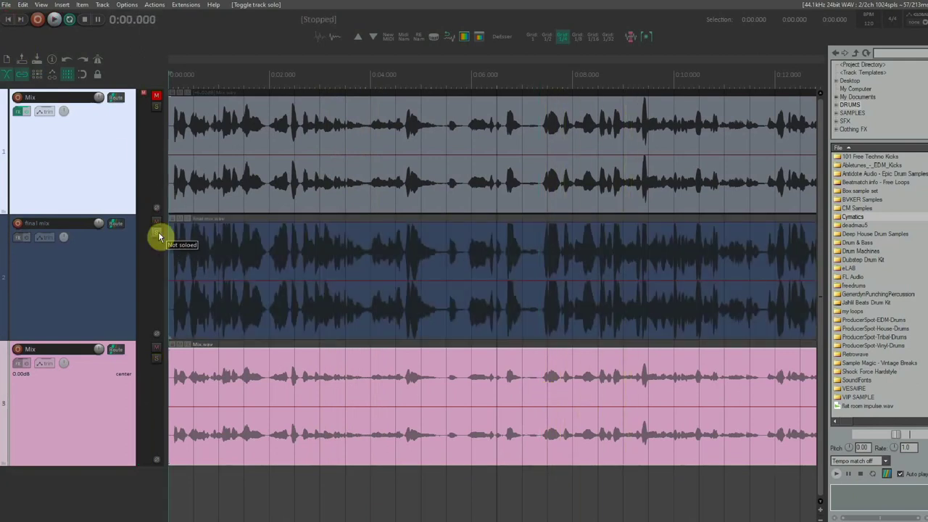
click(157, 233)
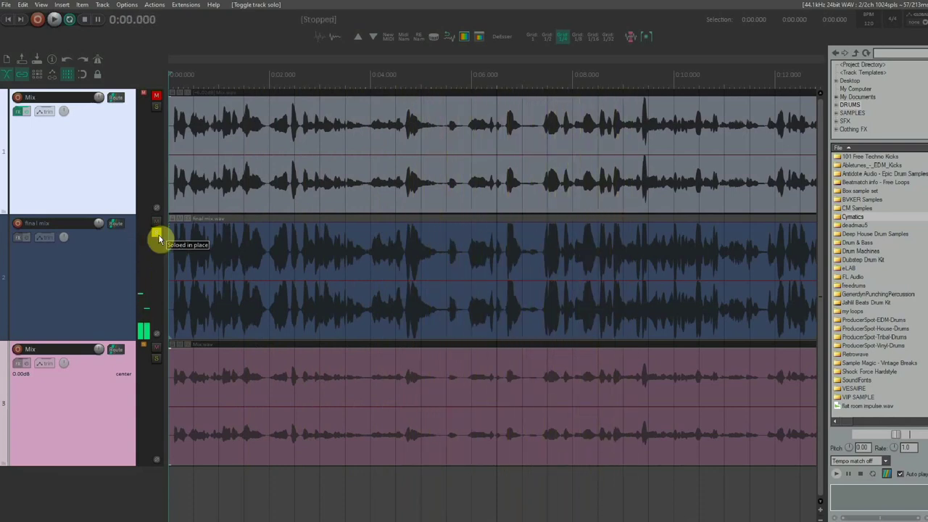
click(160, 233)
Trim the ends of final mix.wav and the unprocessed Mix.wav to match the muted item above, and add short fade-outs.
scroll(360, 304, down, 3)
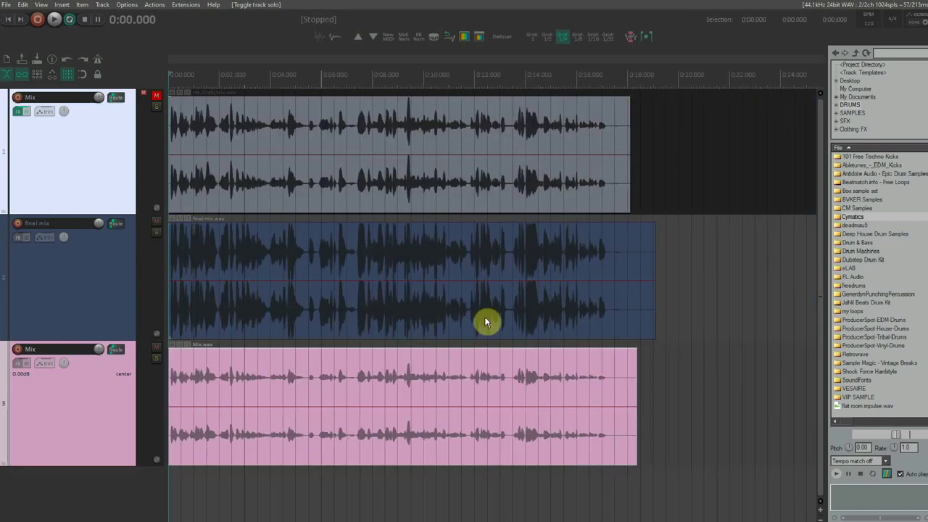
drag(655, 321, 655, 321)
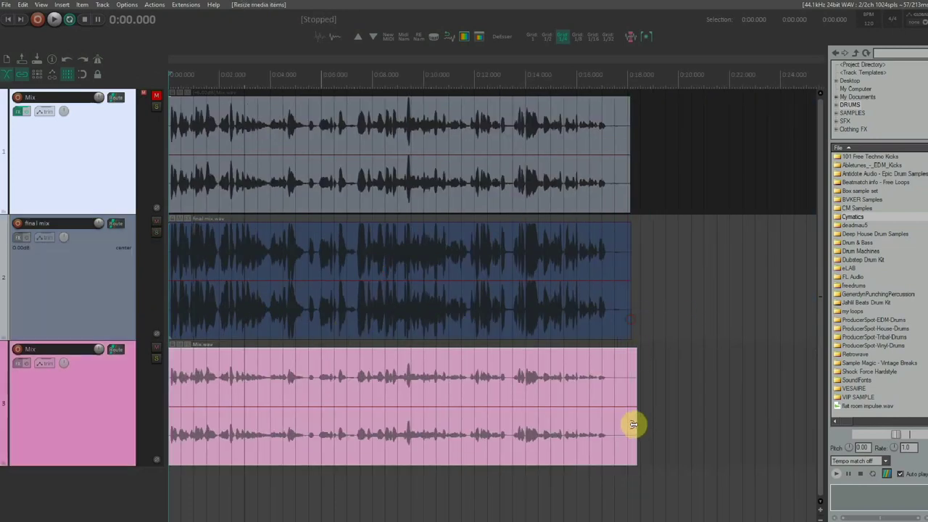
drag(633, 425, 632, 426)
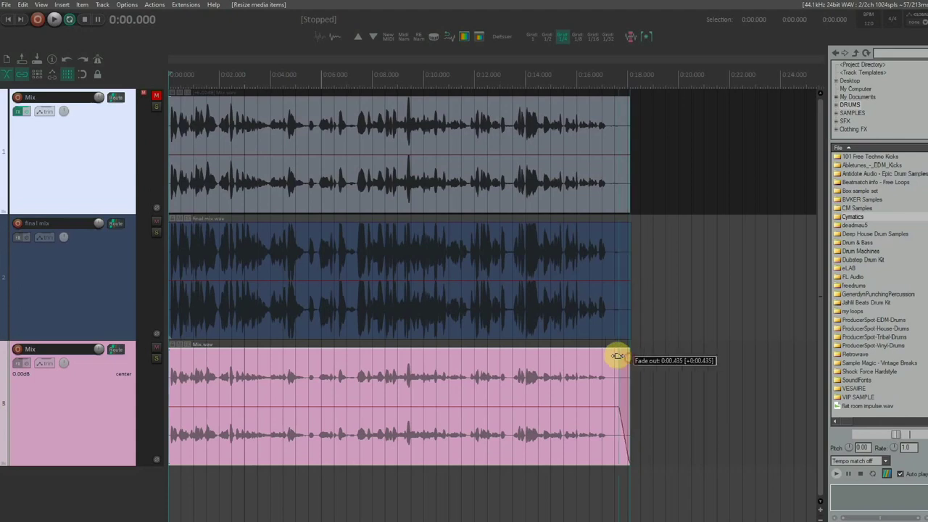
drag(634, 230, 606, 226)
click(389, 238)
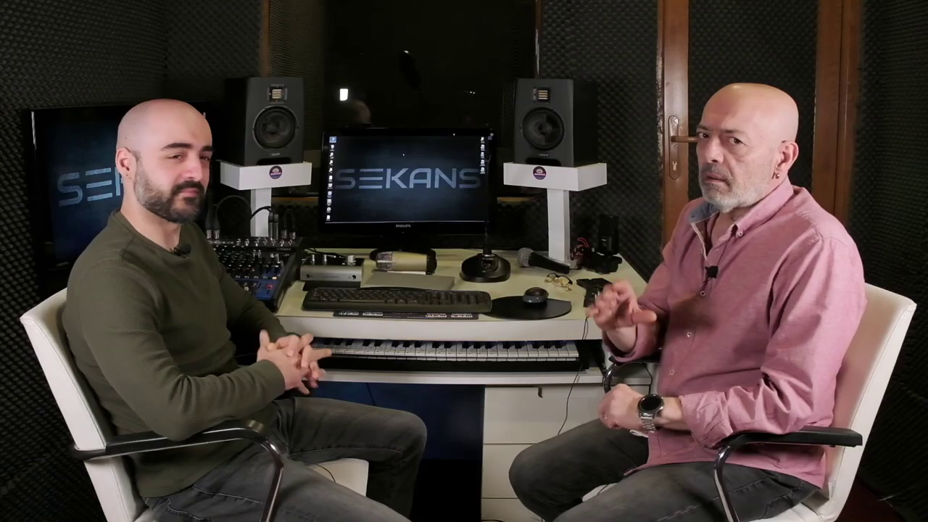